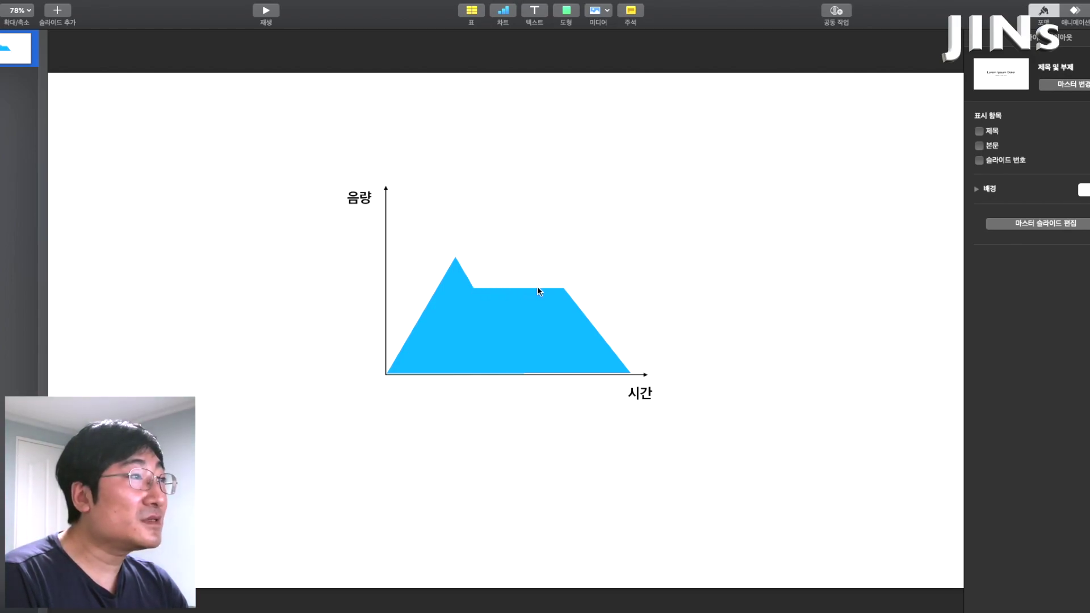
Place the right triangle against the rectangle's falling end and add an "attack" label beside the rising slope
{"action": "left_click_drag", "start_coordinate": [580, 312], "coordinate": [585, 348]}
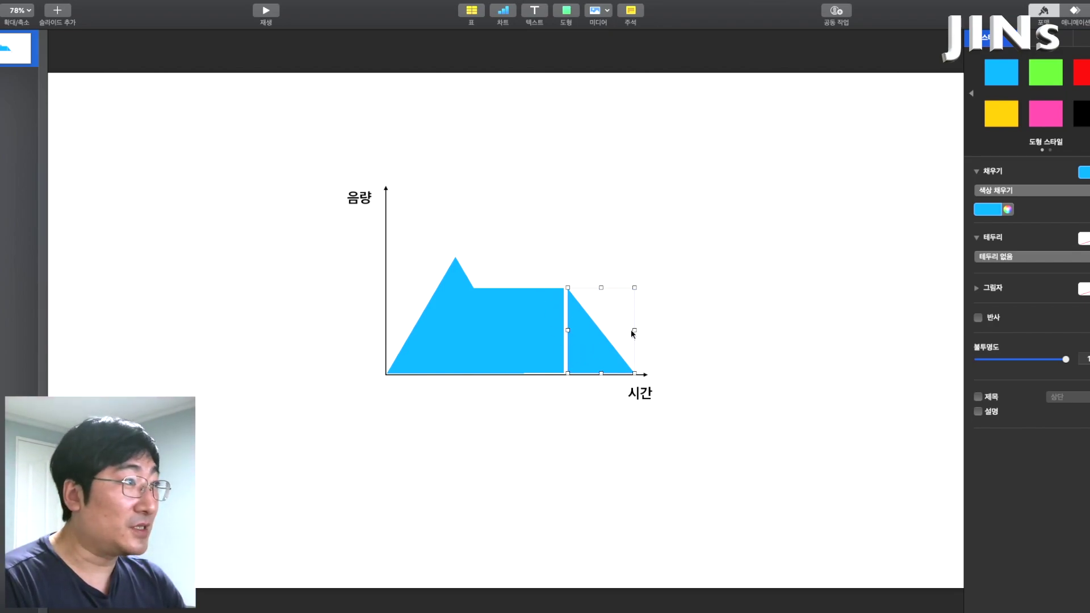
{"action": "left_click_drag", "start_coordinate": [598, 350], "coordinate": [595, 349]}
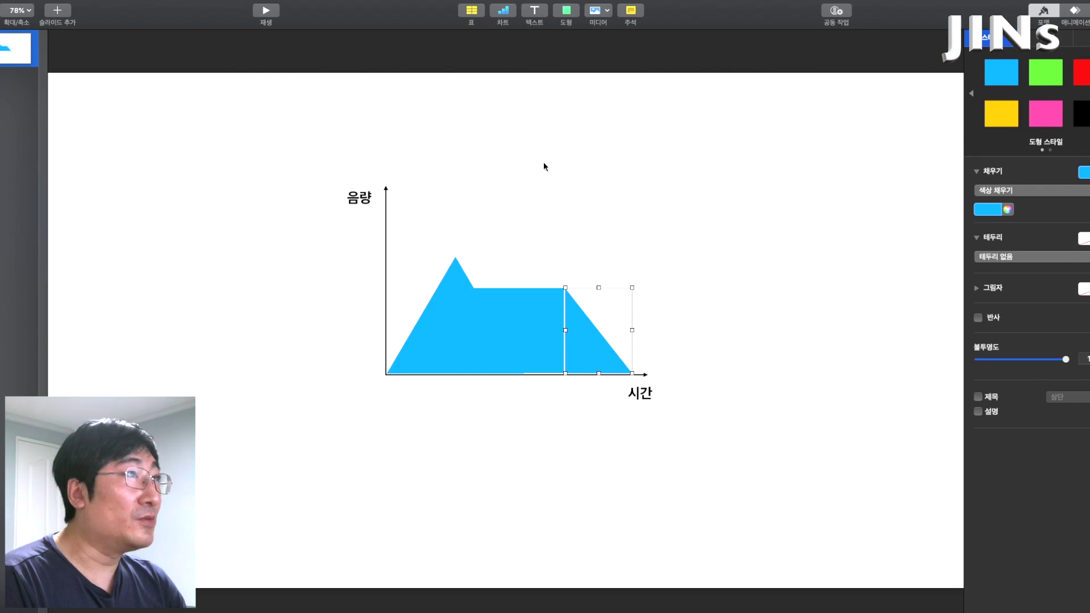
{"action": "left_click", "coordinate": [641, 393]}
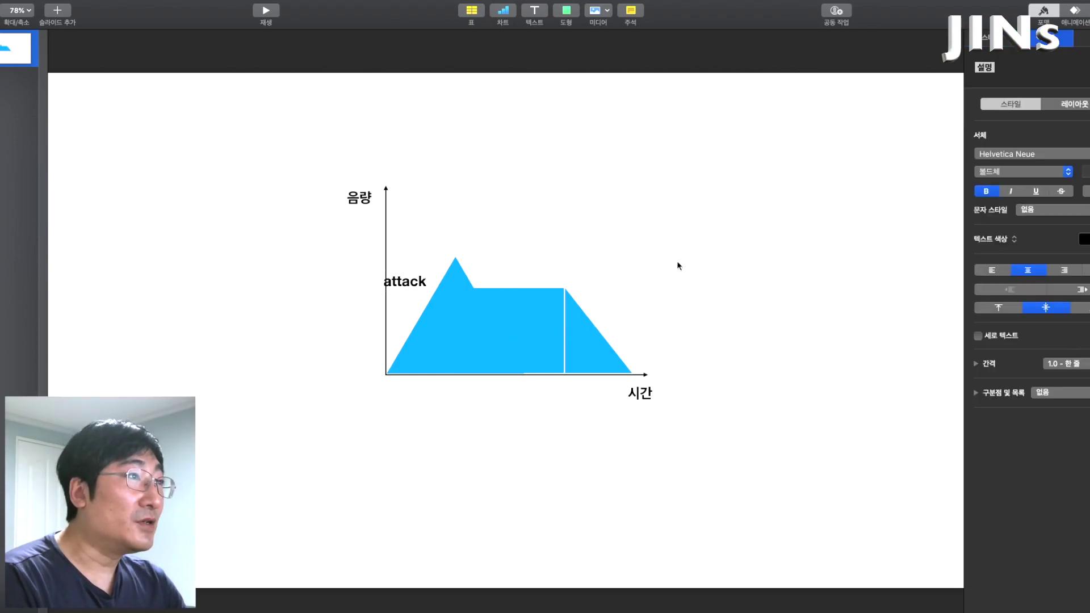
{"action": "left_click", "coordinate": [677, 263]}
Duplicate the "attack" label beside the short falling slope after the peak and change its text to "decay"
{"action": "left_click", "coordinate": [421, 287]}
{"action": "left_click_drag", "start_coordinate": [419, 282], "coordinate": [503, 275]}
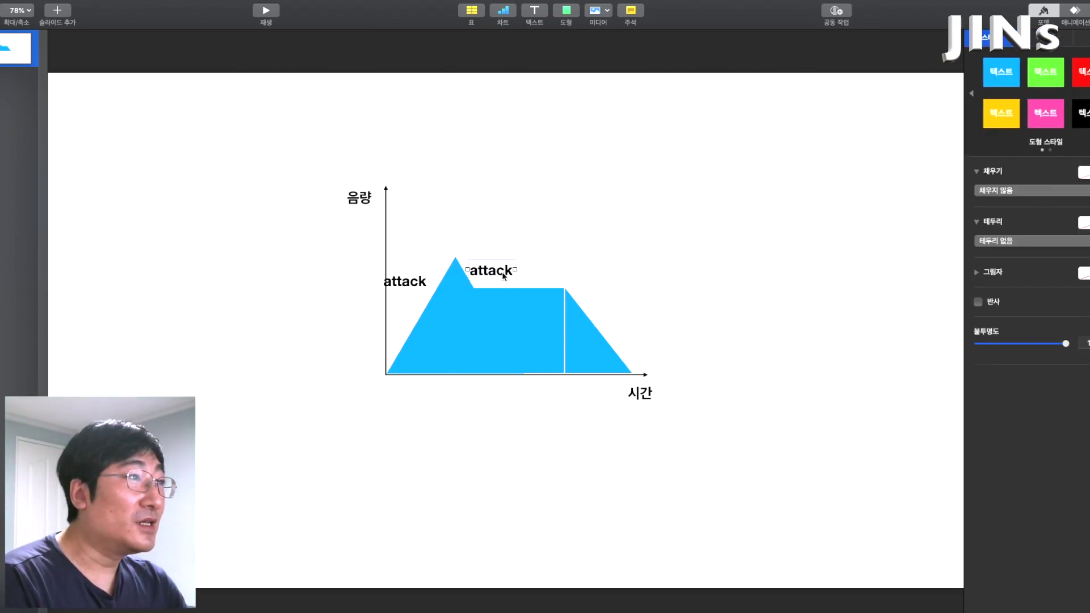
{"action": "double_click", "coordinate": [502, 275]}
{"action": "type", "text": "decay"}
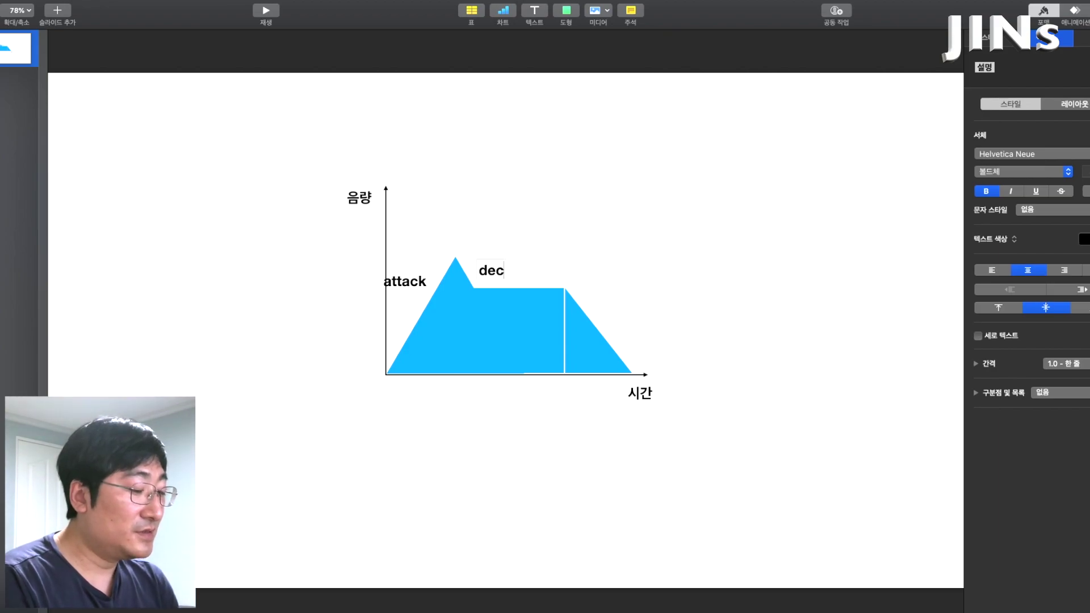
{"action": "left_click", "coordinate": [638, 258]}
Duplicate the label for the remaining sections, naming the plateau "sustain" and the final falling slope "release"
{"action": "left_click", "coordinate": [494, 275]}
{"action": "left_click_drag", "start_coordinate": [494, 274], "coordinate": [522, 299]}
{"action": "double_click", "coordinate": [522, 299]}
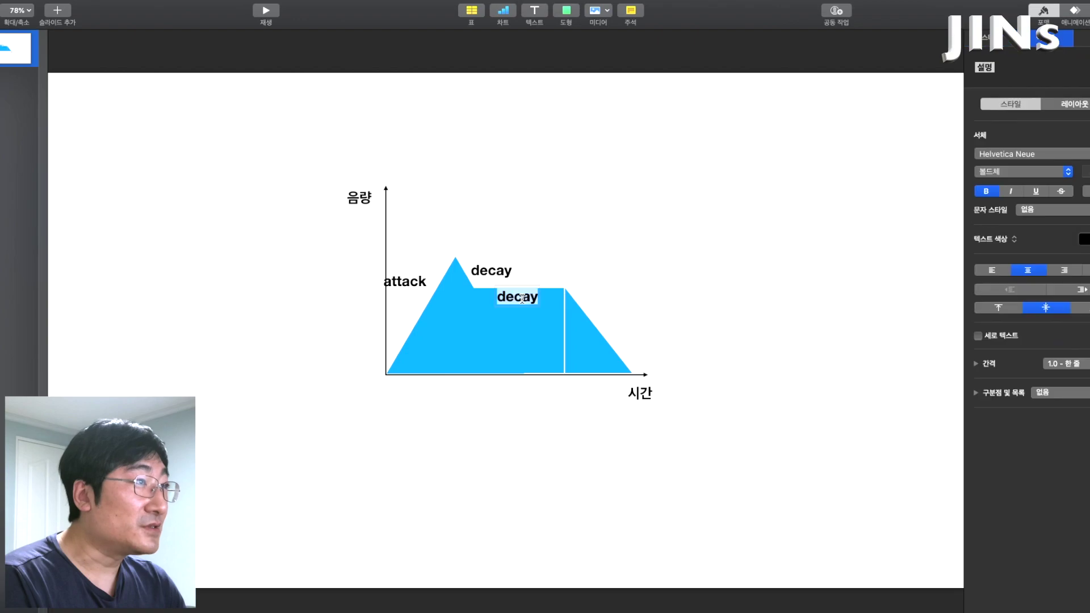
{"action": "type", "text": "sustain"}
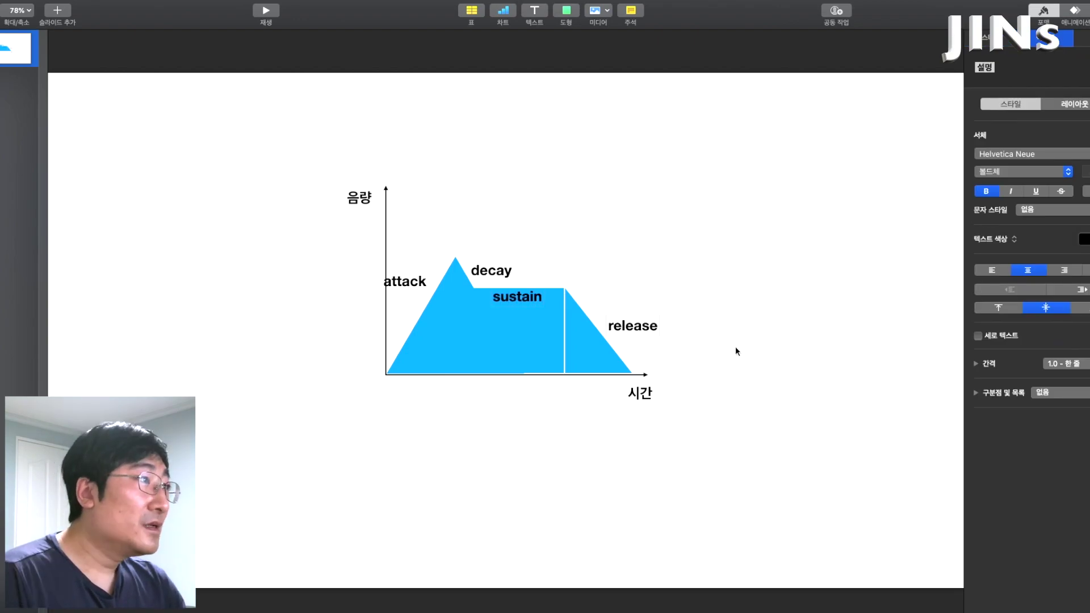
{"action": "left_click", "coordinate": [736, 351]}
{"action": "left_click_drag", "start_coordinate": [645, 326], "coordinate": [641, 328]}
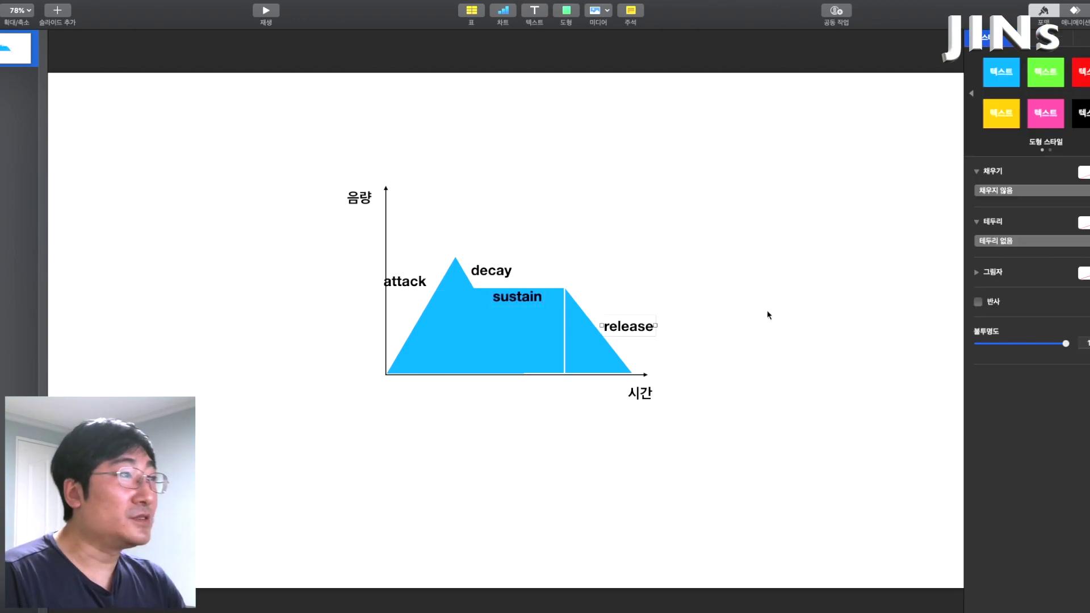
{"action": "left_click", "coordinate": [768, 315]}
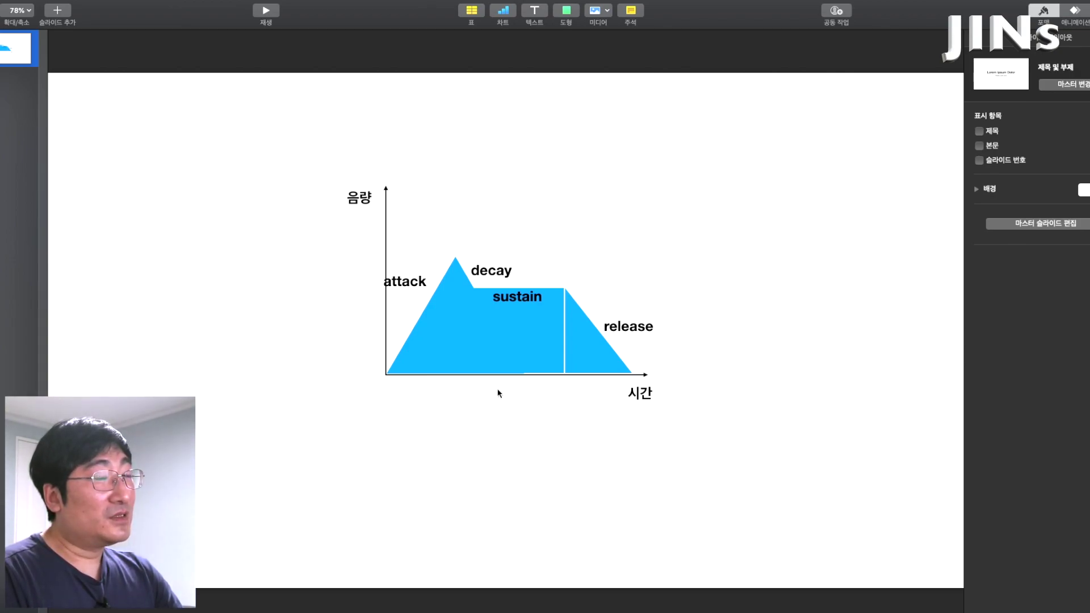
{"action": "left_click", "coordinate": [500, 366]}
{"action": "left_click", "coordinate": [596, 369]}
{"action": "left_click", "coordinate": [432, 358]}
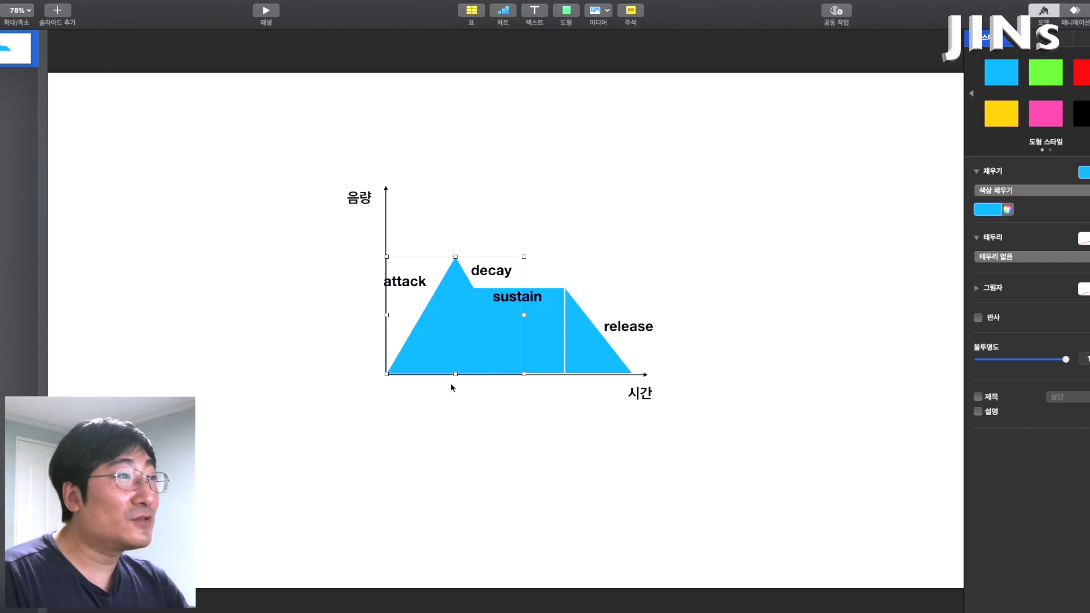
{"action": "left_click", "coordinate": [495, 455]}
{"action": "left_click", "coordinate": [337, 230]}
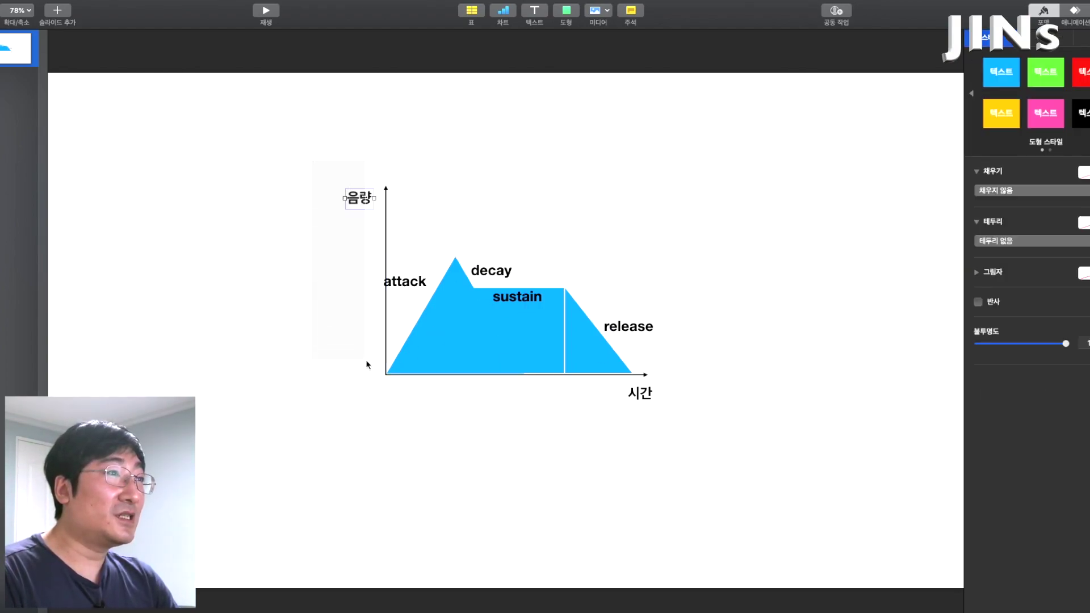
{"action": "left_click", "coordinate": [315, 372]}
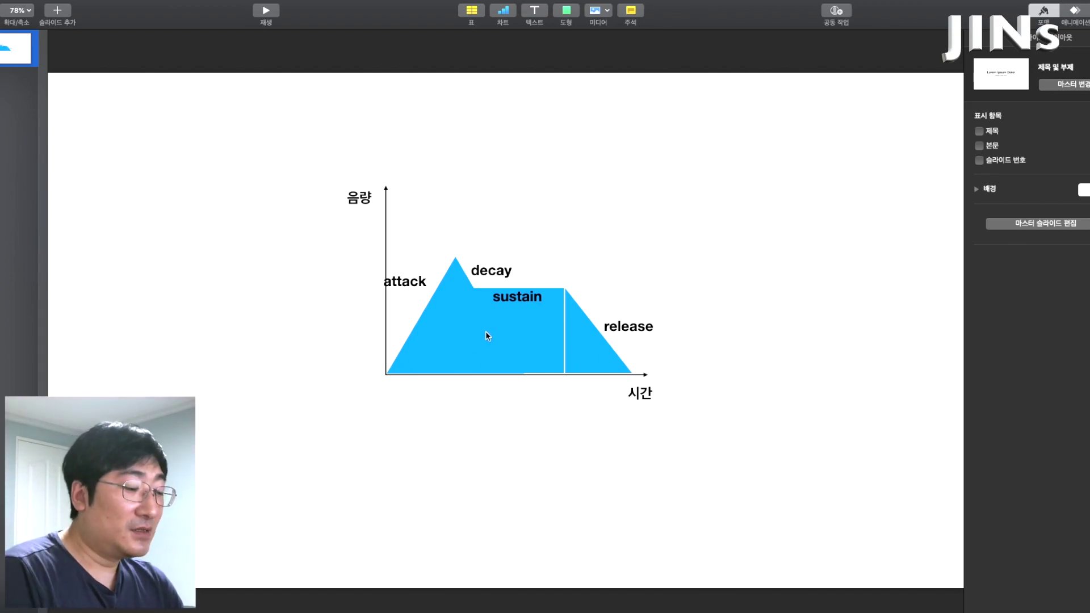
Switch to Pro Tools and enlarge the height of the Audio 1 track
{"action": "key", "text": "ctrl+Up"}
{"action": "left_click", "coordinate": [815, 516]}
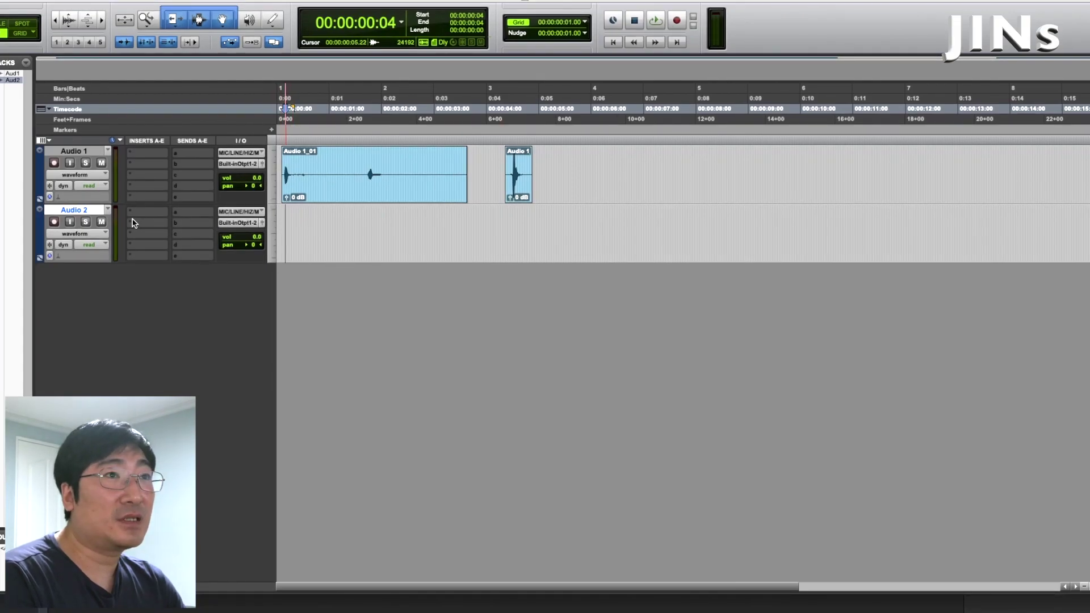
{"action": "left_click_drag", "start_coordinate": [90, 204], "coordinate": [66, 361]}
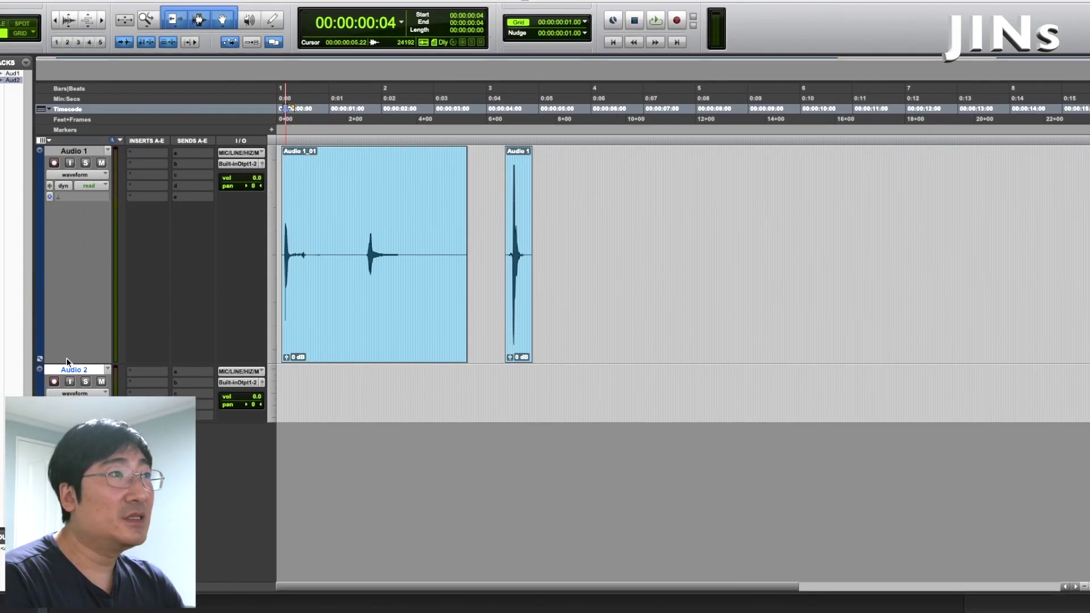
Zoom to the second sound in the Audio 1_01 clip and select it from 00:00:01:20 to 00:00:02:13
{"action": "left_click", "coordinate": [346, 239]}
{"action": "left_click", "coordinate": [365, 238]}
{"action": "key", "text": "t"}
{"action": "key", "text": "t"}
{"action": "key", "text": "t"}
{"action": "key", "text": "t"}
{"action": "key", "text": "t"}
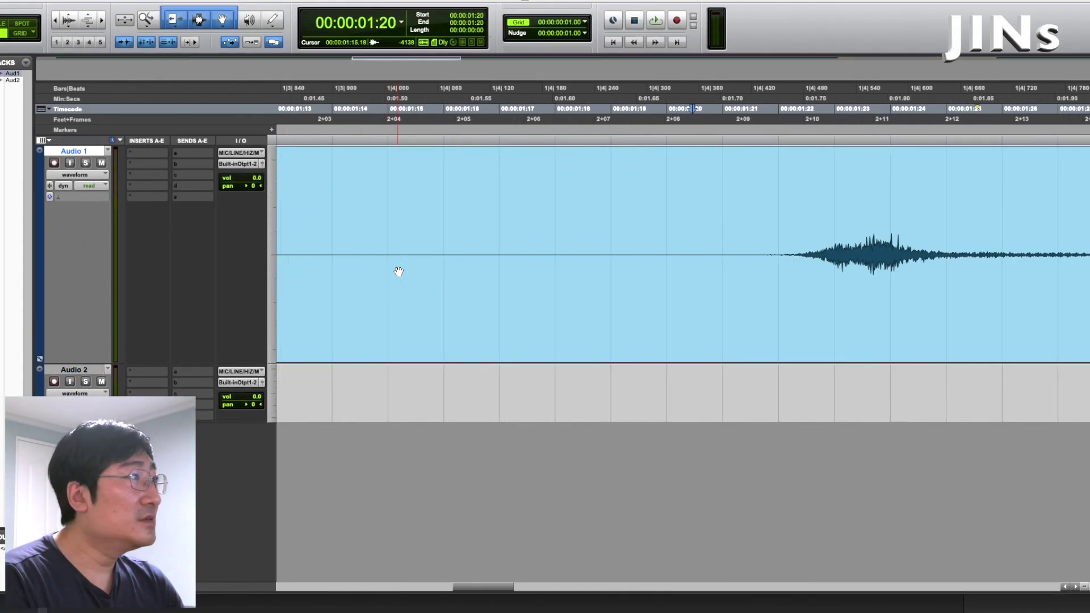
{"action": "key", "text": "r"}
{"action": "key", "text": "r"}
{"action": "left_click_drag", "start_coordinate": [688, 245], "coordinate": [995, 242]}
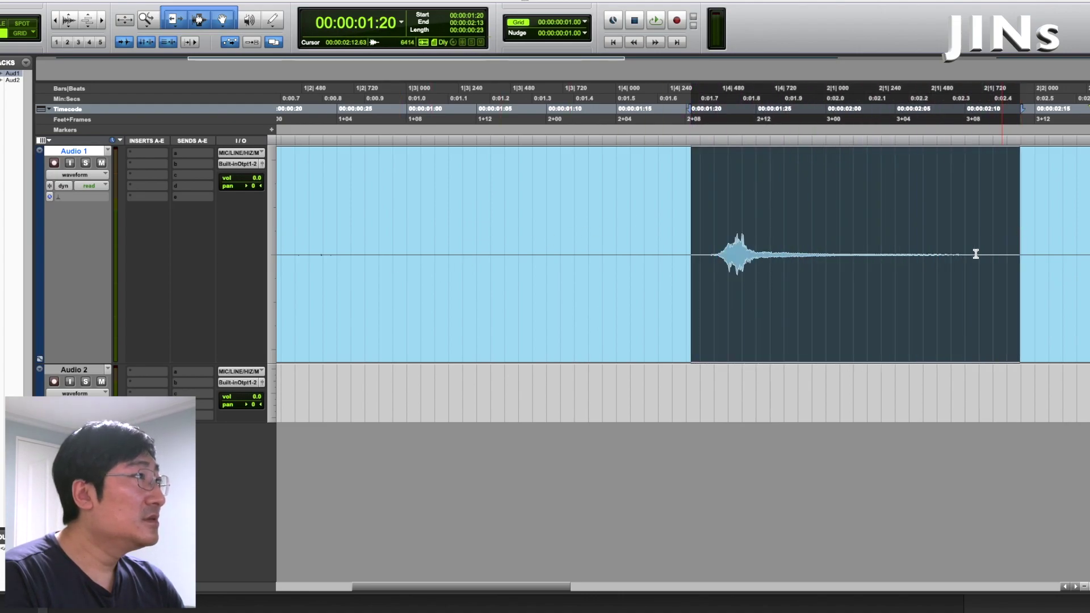
{"action": "key", "text": "r"}
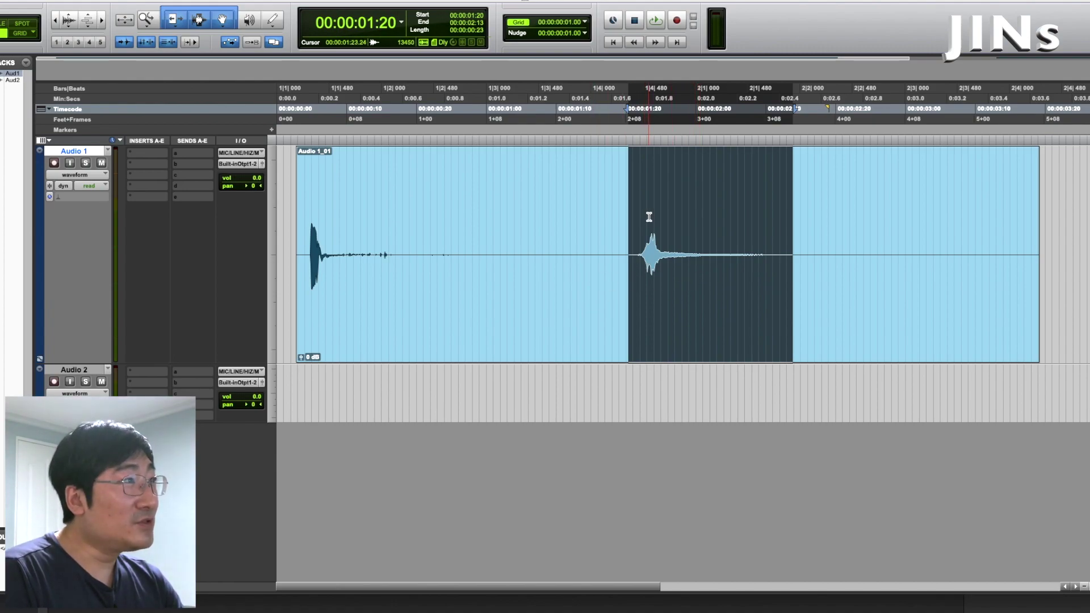
Mark the rising attack portion of the second sound in the Audio 1_01 clip, around 00:00:01:22 to 00:00:01:23
{"action": "left_click", "coordinate": [648, 234]}
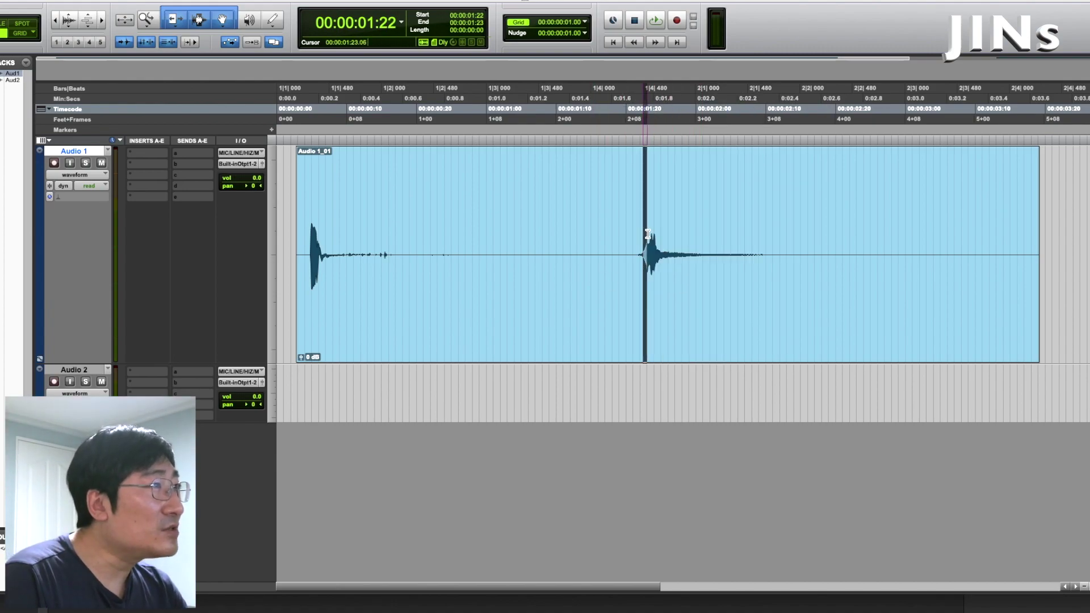
{"action": "left_click", "coordinate": [650, 237]}
{"action": "left_click_drag", "start_coordinate": [646, 236], "coordinate": [652, 239]}
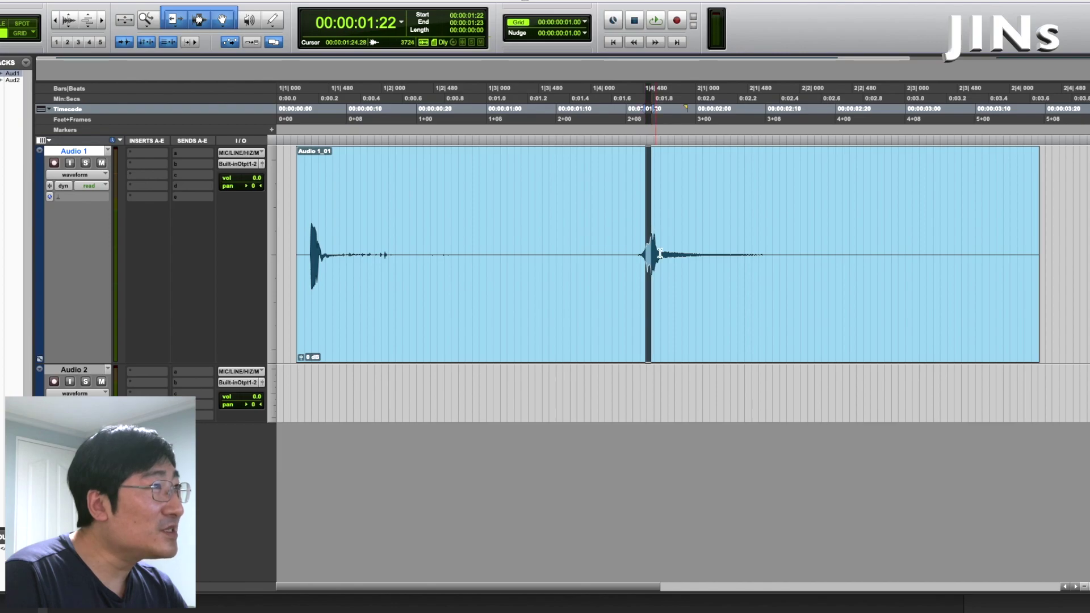
{"action": "double_click", "coordinate": [653, 253]}
{"action": "left_click", "coordinate": [645, 234]}
{"action": "key", "text": "KP_Add"}
{"action": "key", "text": "KP_Add"}
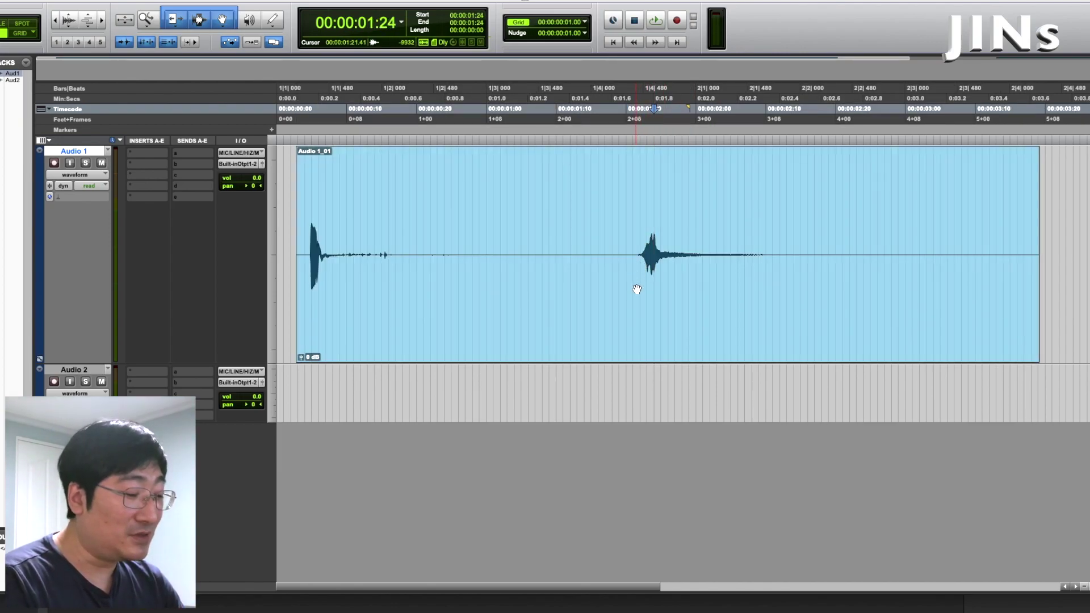
Select the second sound together with its long fading tail in the Audio 1_01 clip
{"action": "left_click_drag", "start_coordinate": [630, 237], "coordinate": [900, 233]}
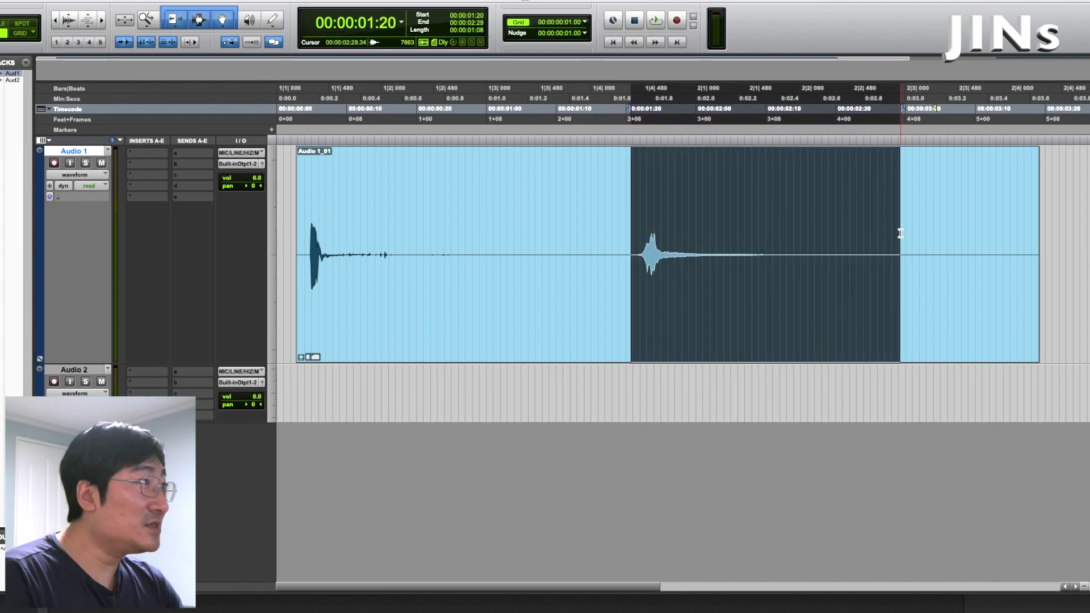
{"action": "left_click", "coordinate": [900, 233]}
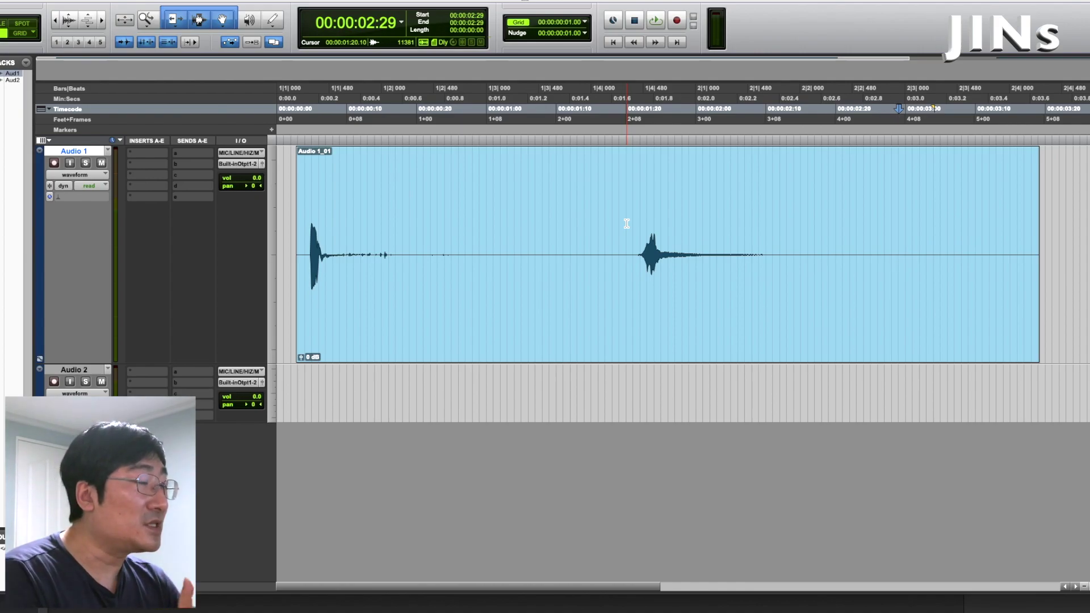
{"action": "left_click_drag", "start_coordinate": [637, 233], "coordinate": [859, 231]}
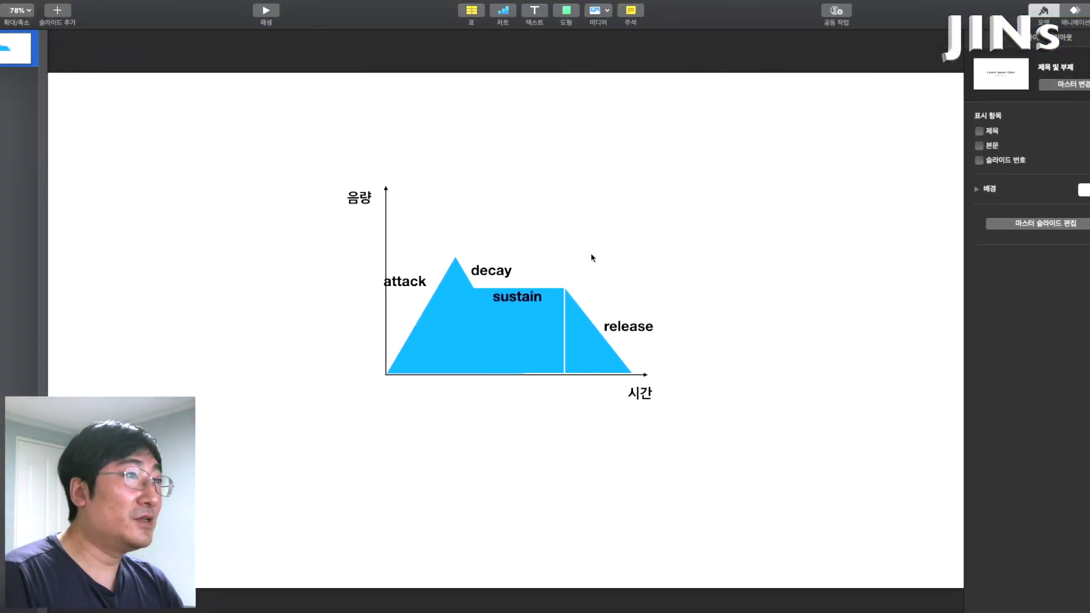
Delete the vertical 음량 axis and the horizontal 시간 axis together with their labels
{"action": "left_click_drag", "start_coordinate": [350, 165], "coordinate": [387, 220]}
{"action": "key", "text": "Delete"}
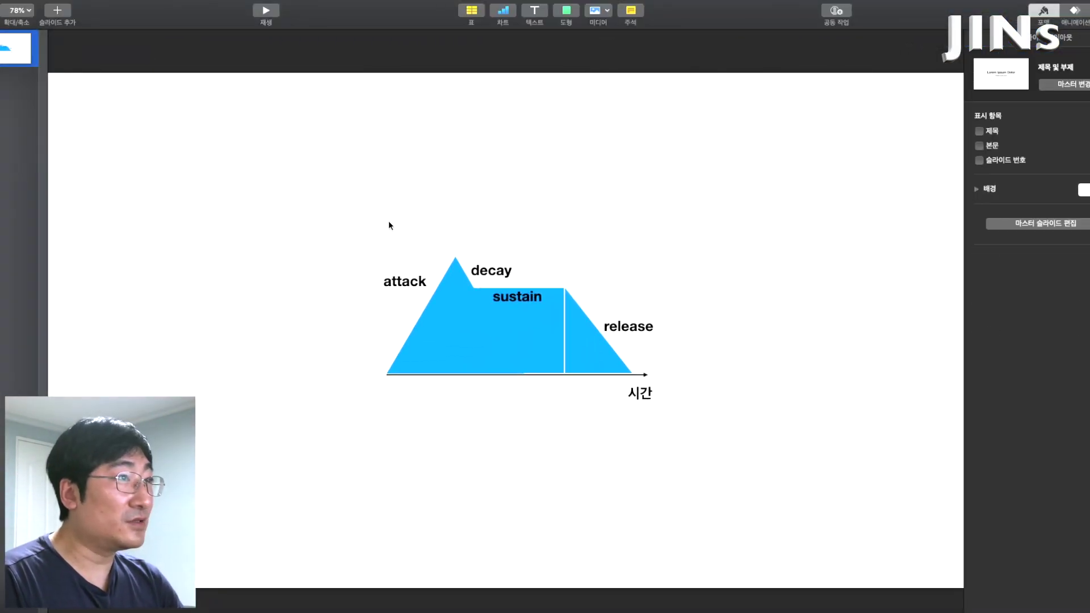
{"action": "left_click_drag", "start_coordinate": [679, 367], "coordinate": [640, 405]}
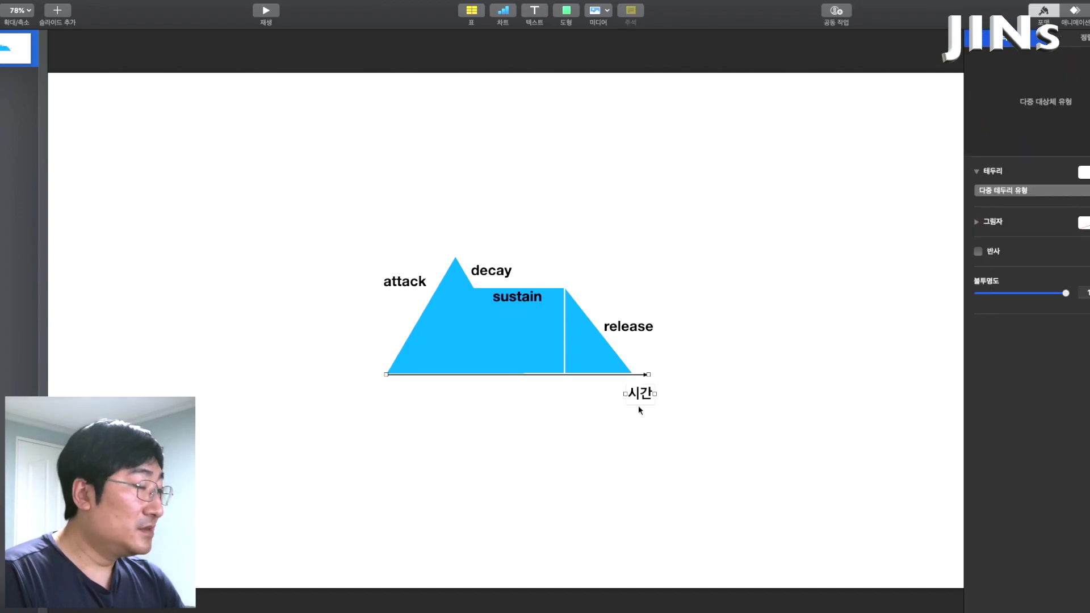
{"action": "key", "text": "Delete"}
Delete the "release", "sustain", "decay" and "attack" labels from the envelope diagram
{"action": "left_click", "coordinate": [614, 334]}
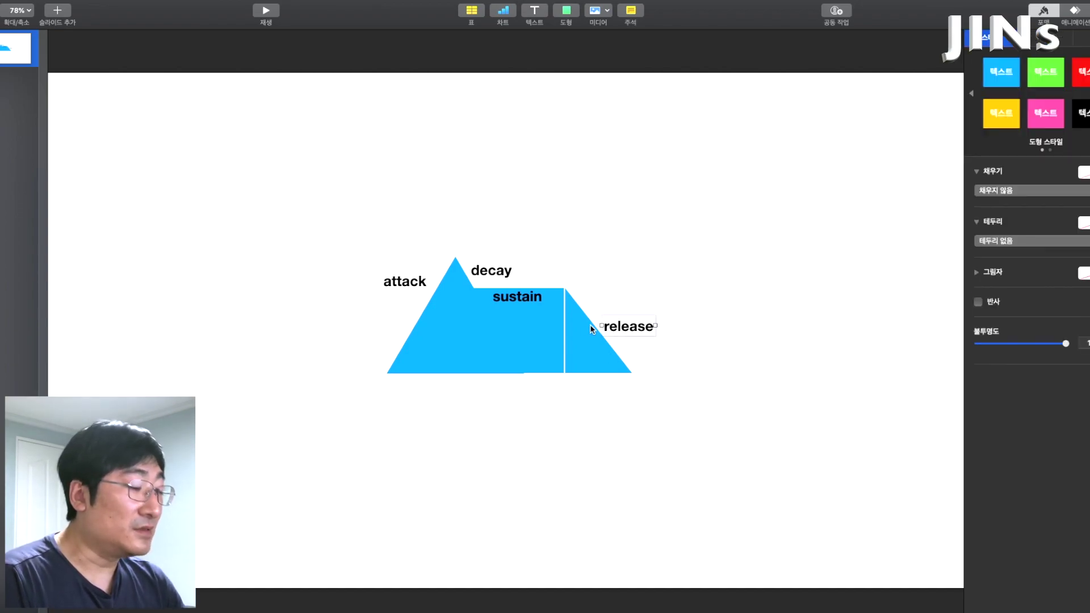
{"action": "key", "text": "Delete"}
{"action": "left_click", "coordinate": [523, 298]}
{"action": "key", "text": "Delete"}
{"action": "left_click", "coordinate": [507, 276]}
{"action": "key", "text": "Delete"}
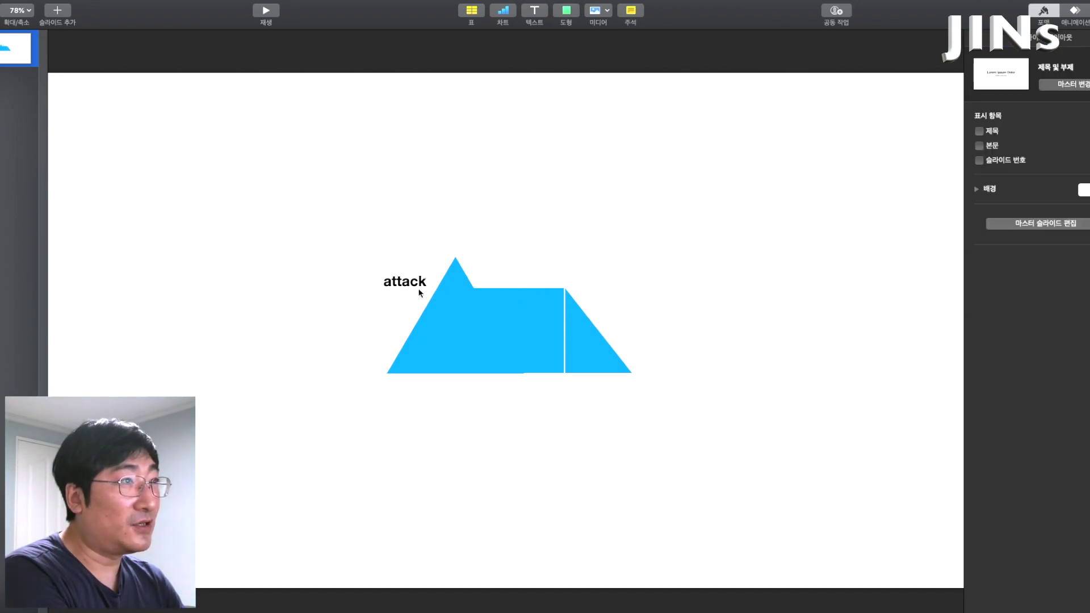
{"action": "left_click", "coordinate": [421, 283]}
{"action": "key", "text": "Delete"}
Separate the envelope's shapes by moving the large triangle to the left and the rectangle to the right
{"action": "left_click", "coordinate": [428, 357]}
{"action": "left_click_drag", "start_coordinate": [428, 356], "coordinate": [217, 339]}
{"action": "left_click_drag", "start_coordinate": [484, 357], "coordinate": [702, 330]}
{"action": "left_click", "coordinate": [547, 229]}
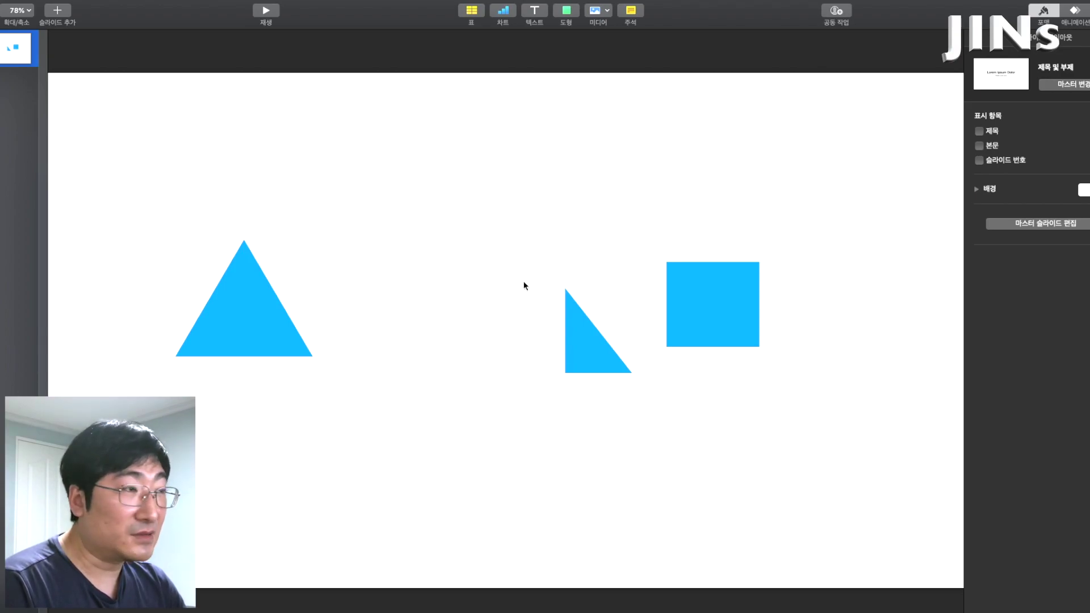
Move the large triangle back towards the slide's centre, beside the right triangle
{"action": "left_click", "coordinate": [265, 329]}
{"action": "left_click_drag", "start_coordinate": [274, 335], "coordinate": [444, 351]}
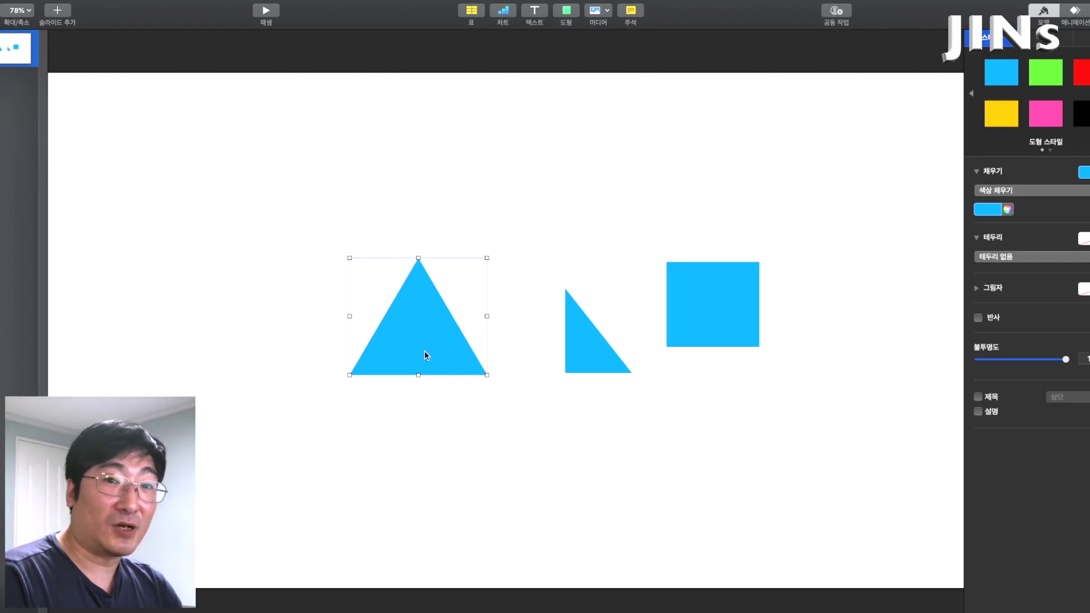
{"action": "left_click", "coordinate": [436, 406]}
Spread the shapes across the slide, with the large triangle left, the right triangle in the middle and the rectangle right
{"action": "left_click", "coordinate": [432, 346]}
{"action": "left_click_drag", "start_coordinate": [432, 345], "coordinate": [265, 346]}
{"action": "left_click_drag", "start_coordinate": [688, 334], "coordinate": [803, 321]}
{"action": "left_click", "coordinate": [738, 341]}
{"action": "left_click_drag", "start_coordinate": [590, 350], "coordinate": [512, 326]}
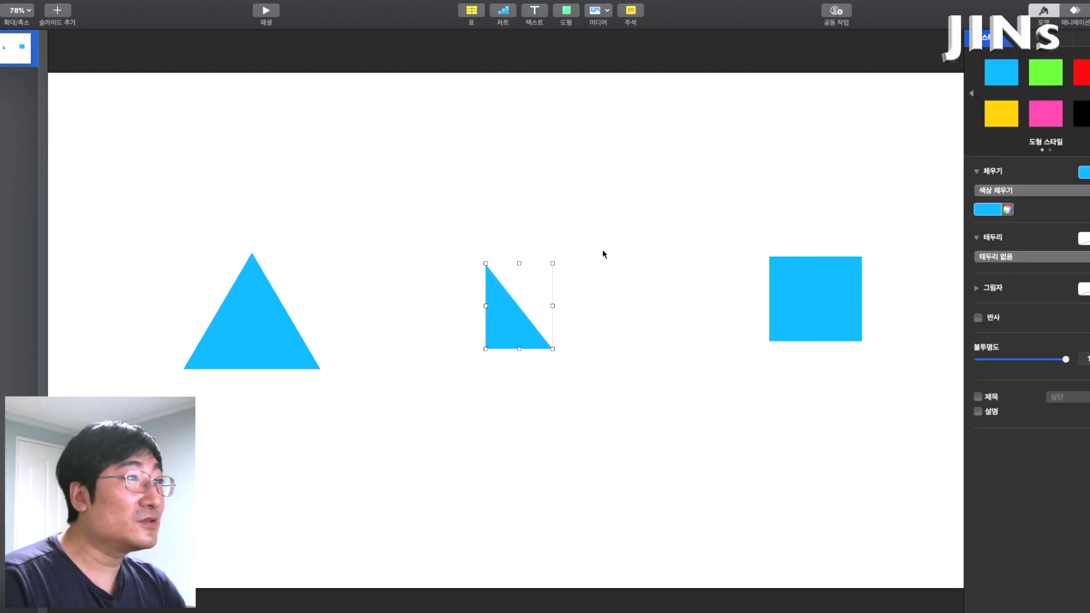
{"action": "left_click", "coordinate": [573, 369]}
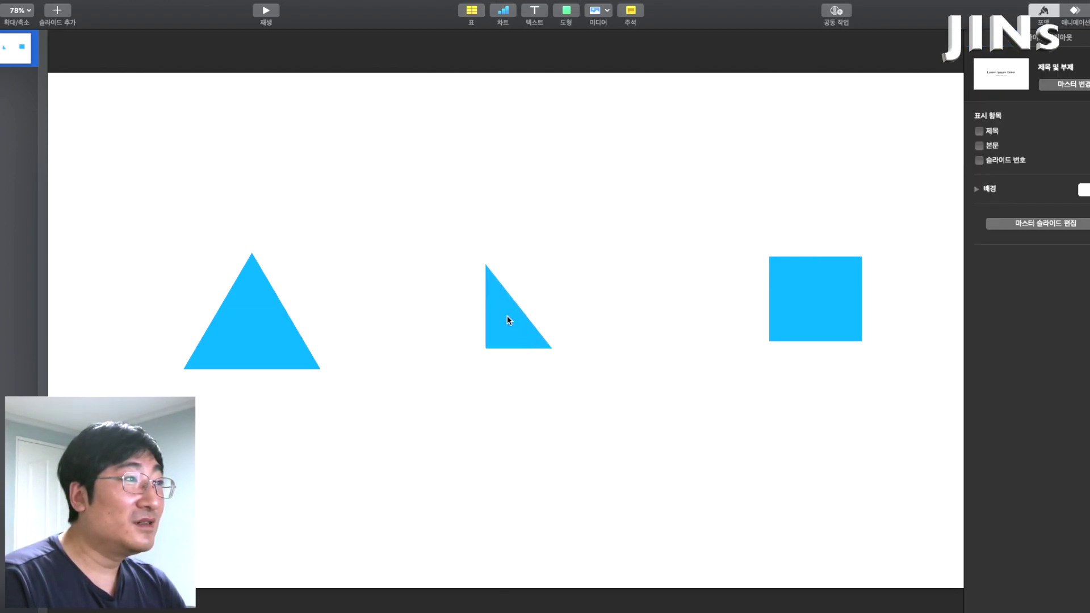
Nudge the right triangle slightly to the left between the large triangle and the rectangle
{"action": "mouse_move", "coordinate": [494, 345]}
{"action": "left_mouse_down"}
{"action": "mouse_move", "coordinate": [476, 305]}
{"action": "mouse_move", "coordinate": [492, 327]}
{"action": "left_mouse_up"}
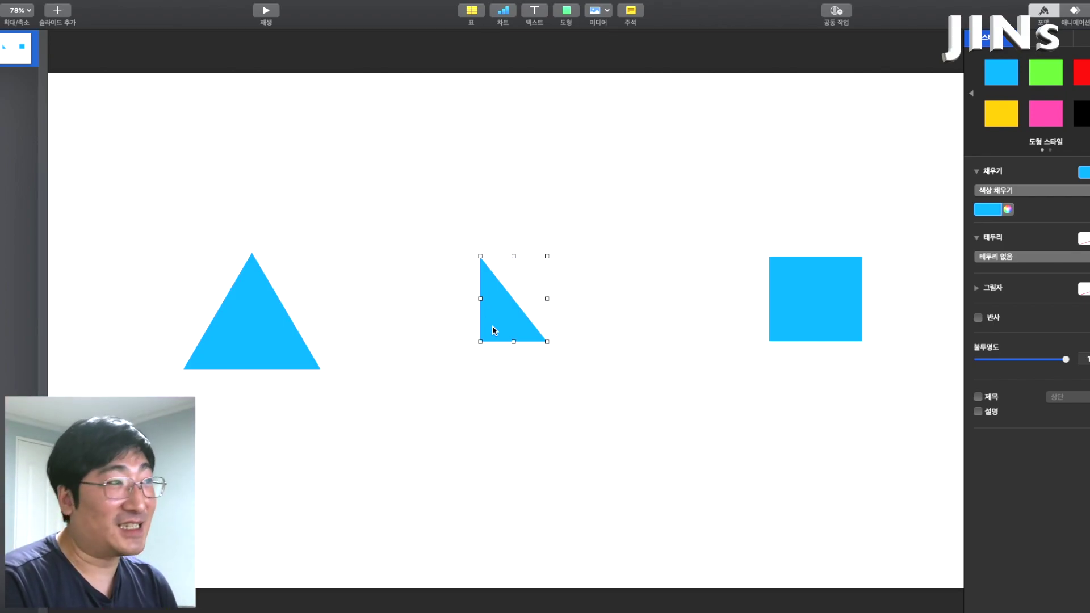
{"action": "left_click", "coordinate": [487, 375]}
{"action": "left_click_drag", "start_coordinate": [486, 321], "coordinate": [487, 326]}
{"action": "left_click", "coordinate": [616, 315]}
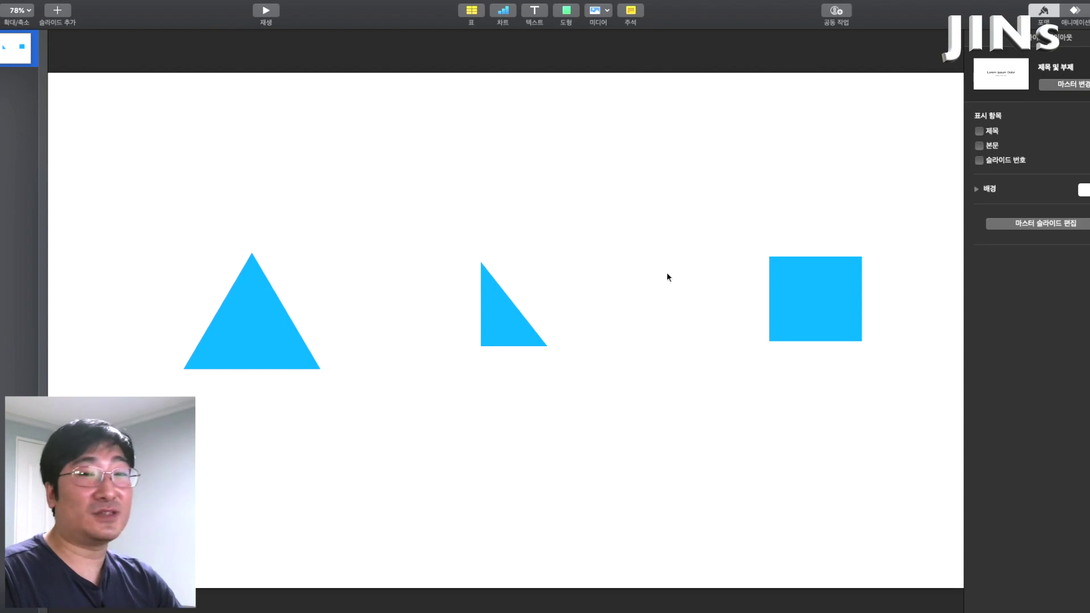
Move the large triangle further towards the slide's left edge and slightly lower
{"action": "left_click", "coordinate": [246, 336]}
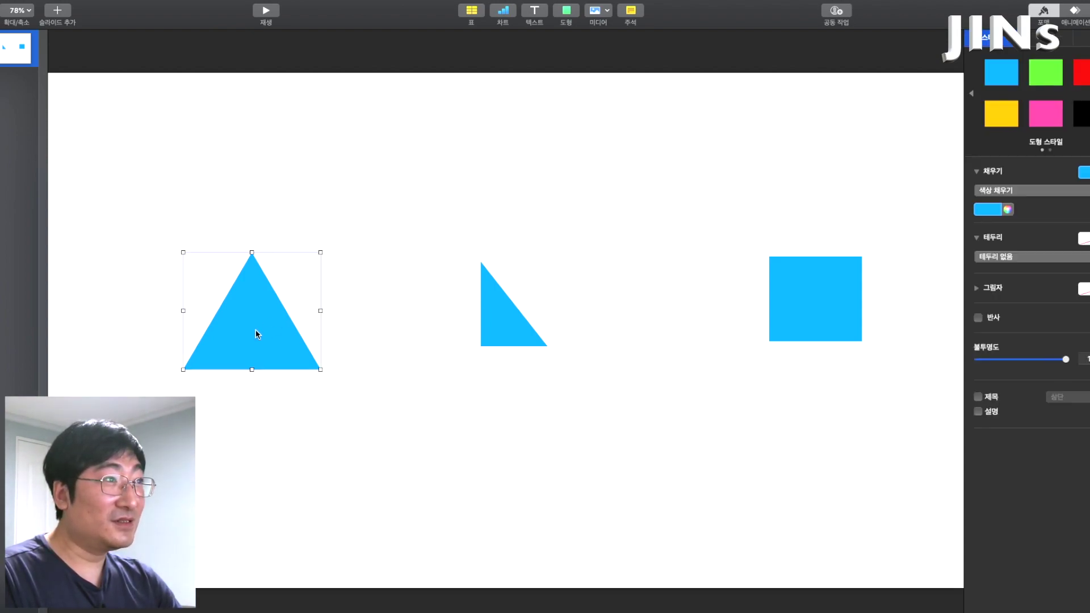
{"action": "left_click_drag", "start_coordinate": [282, 345], "coordinate": [192, 359]}
{"action": "left_click", "coordinate": [476, 376]}
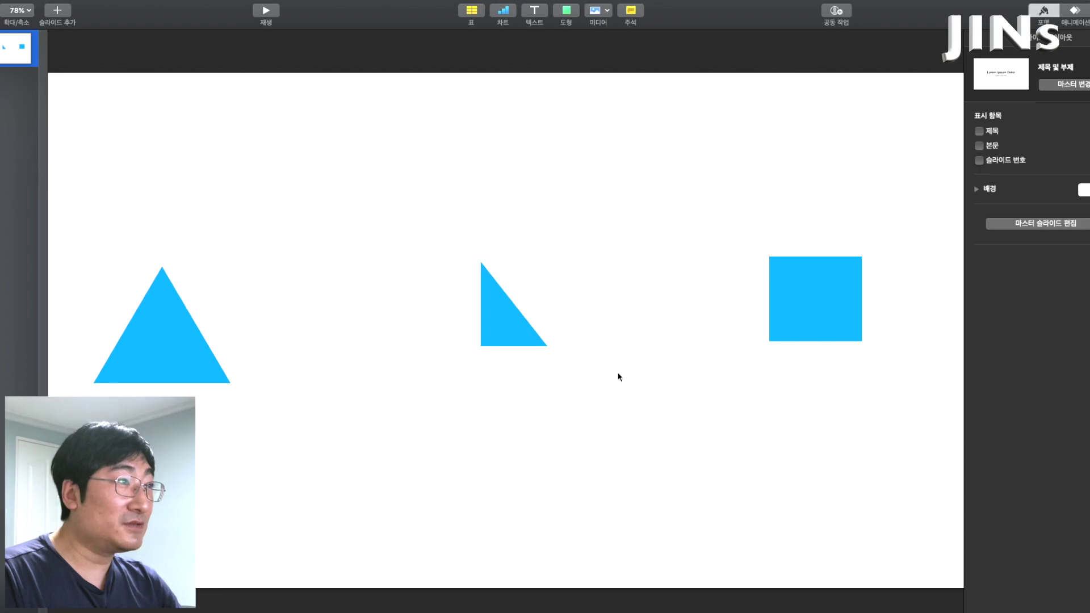
Flatten the rectangle into a thin bar and join it to the lower right of the right triangle, level with its base
{"action": "left_click", "coordinate": [793, 334]}
{"action": "left_click_drag", "start_coordinate": [815, 257], "coordinate": [560, 343]}
{"action": "left_click", "coordinate": [554, 377]}
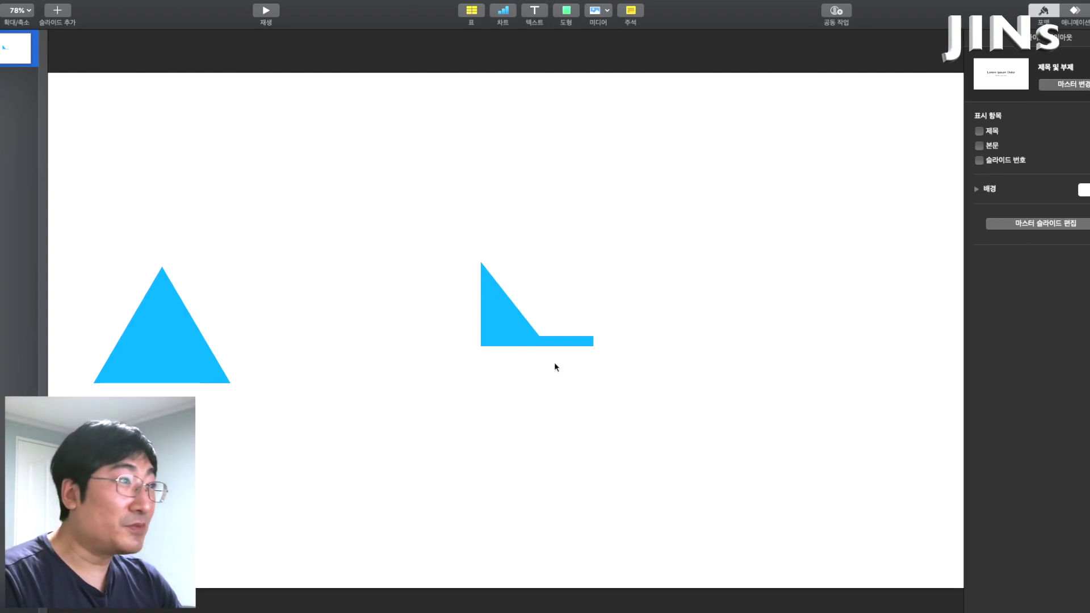
{"action": "left_click", "coordinate": [566, 345]}
{"action": "left_click", "coordinate": [503, 448]}
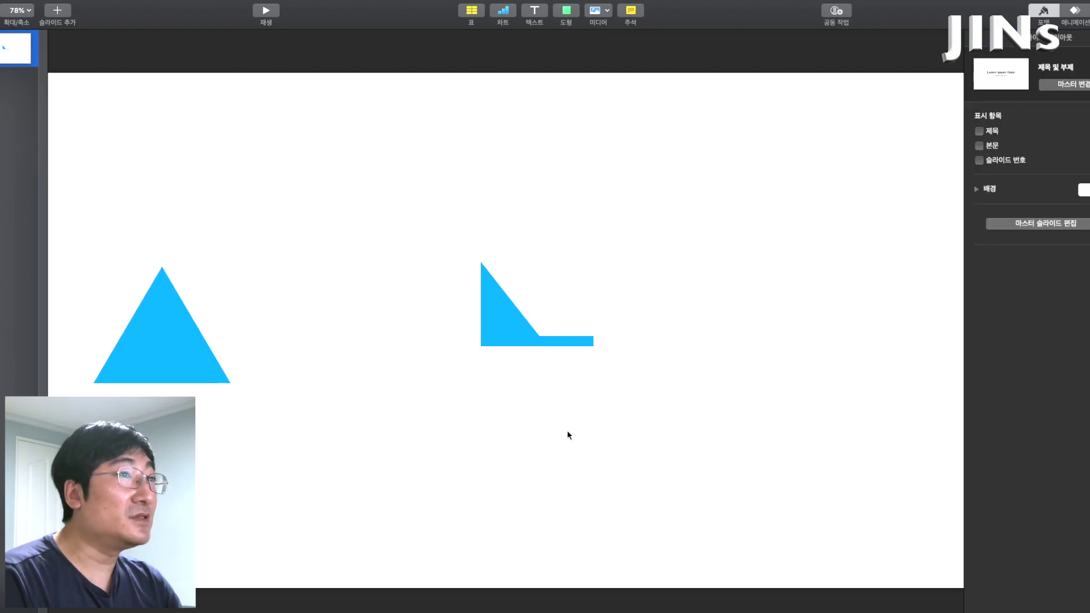
{"action": "left_click", "coordinate": [185, 345]}
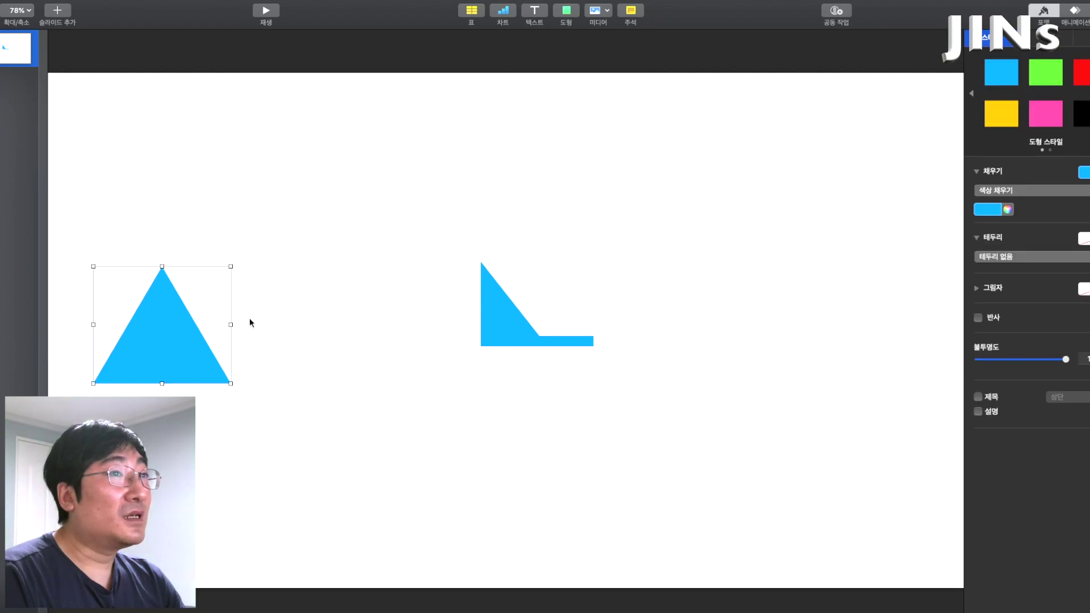
{"action": "left_click", "coordinate": [567, 14]}
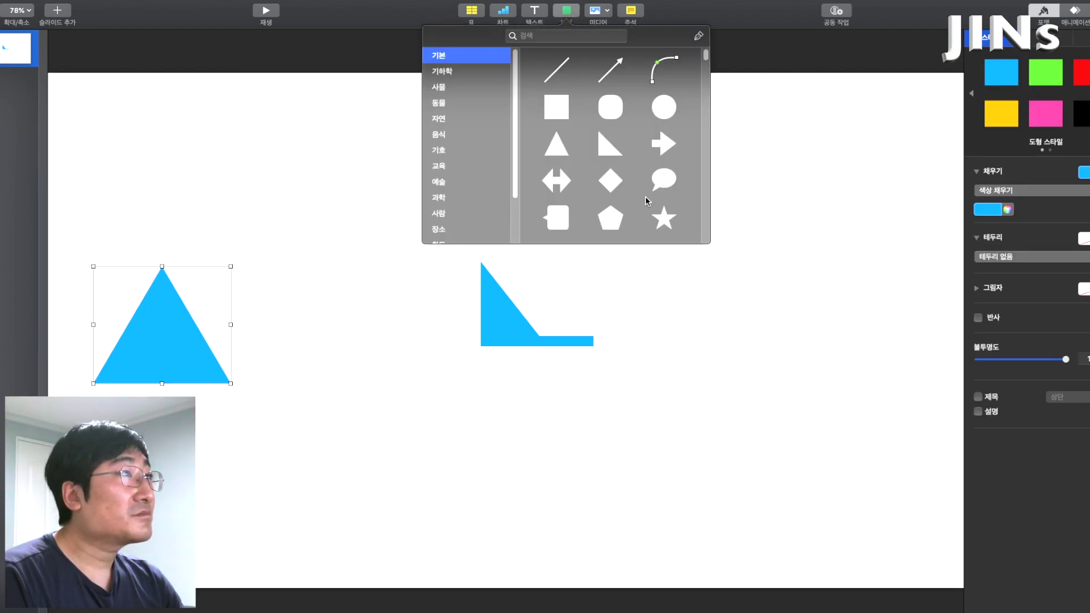
{"action": "scroll", "coordinate": [595, 132], "scroll_direction": "down", "scroll_amount": 3}
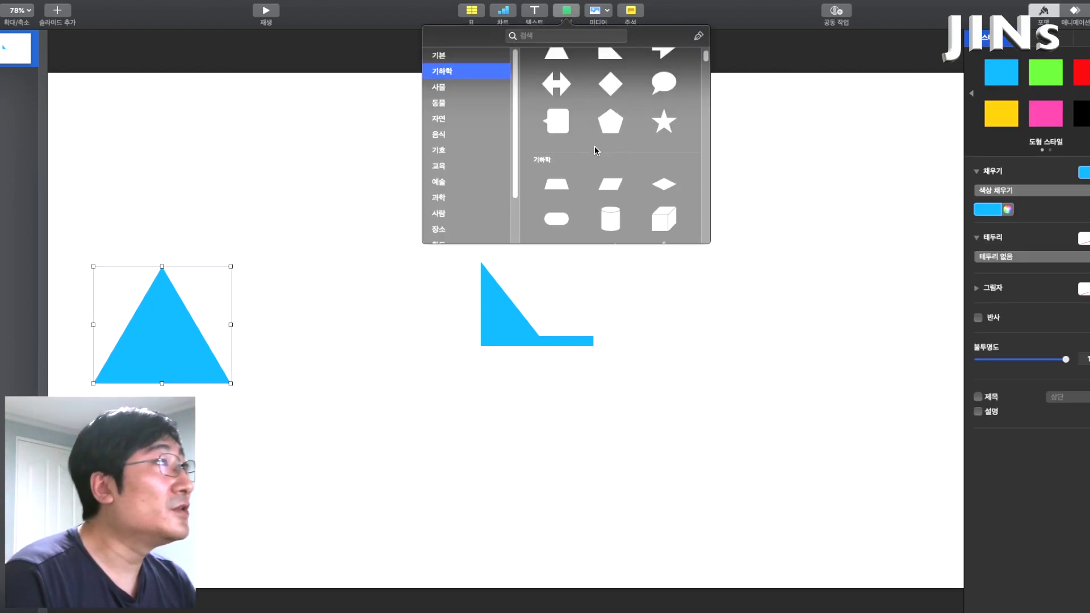
{"action": "left_click", "coordinate": [861, 250]}
Shrink the large triangle into a small, low one and overlap it with the lower-left corner of the right triangle
{"action": "left_click", "coordinate": [170, 364]}
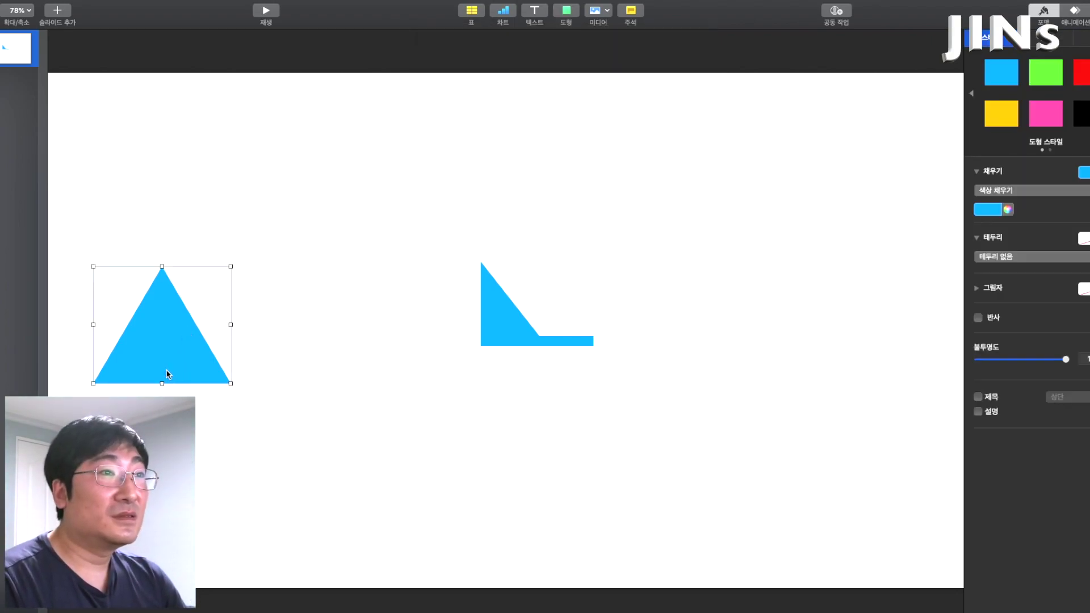
{"action": "left_click_drag", "start_coordinate": [162, 266], "coordinate": [161, 365]}
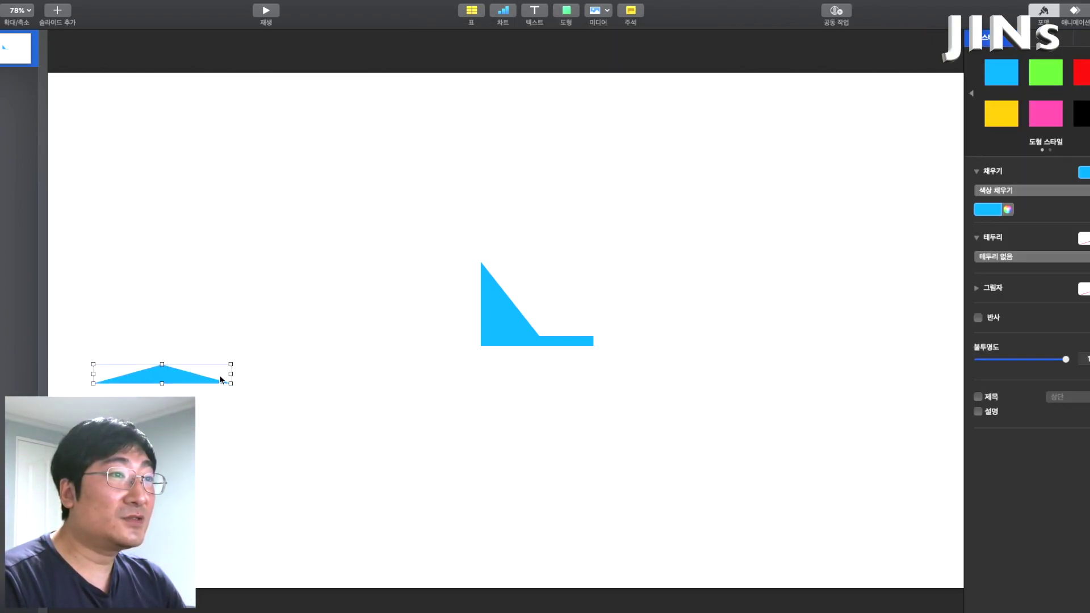
{"action": "left_click_drag", "start_coordinate": [230, 374], "coordinate": [321, 348]}
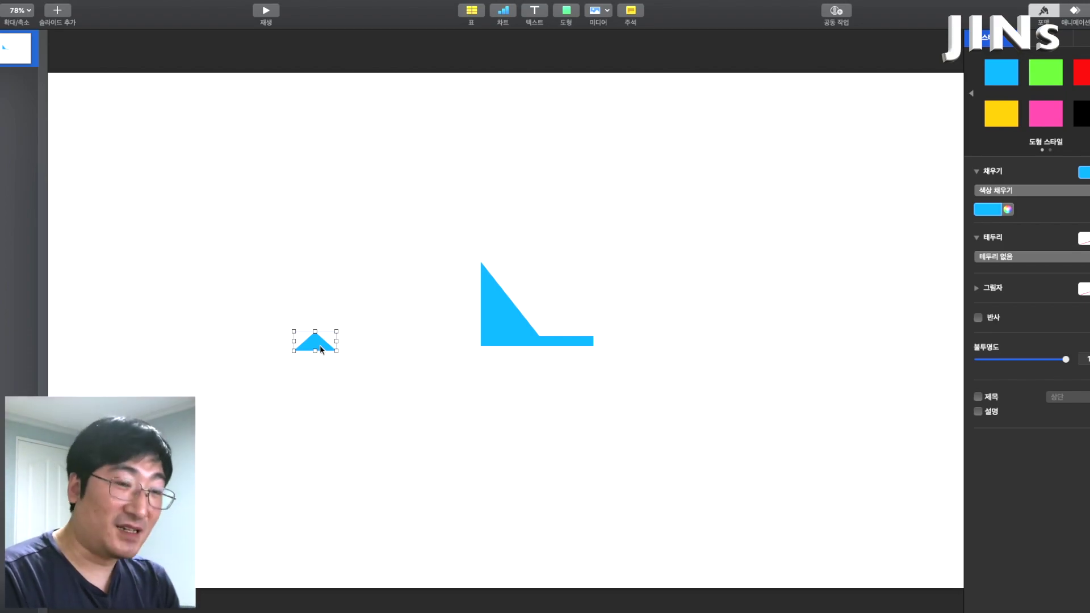
{"action": "left_click_drag", "start_coordinate": [321, 348], "coordinate": [485, 340]}
{"action": "left_click", "coordinate": [481, 390]}
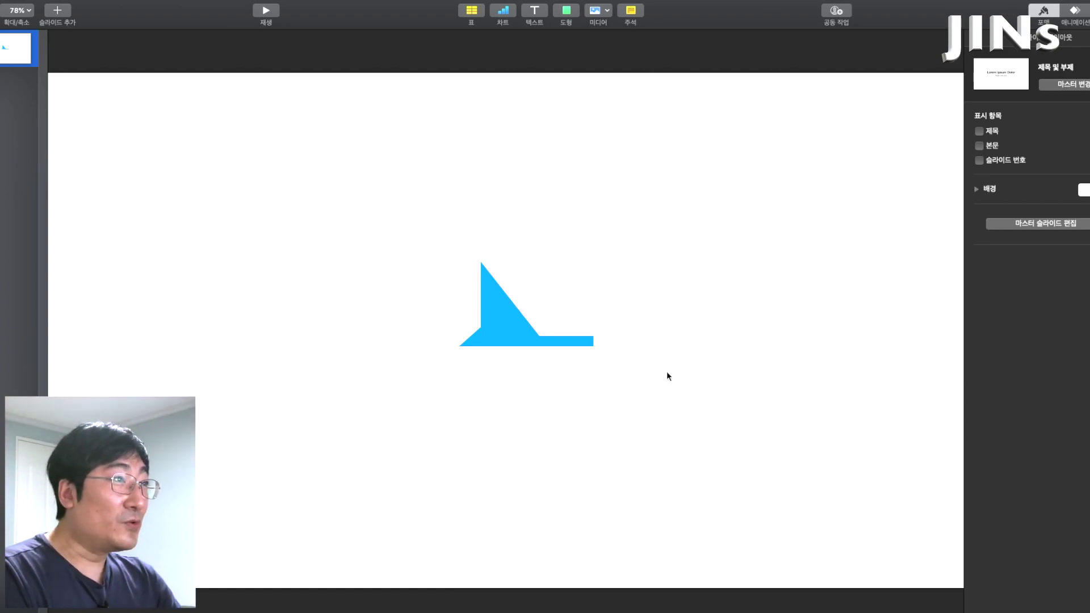
Move the small triangle out to the left, well clear of the right triangle
{"action": "left_click", "coordinate": [491, 314]}
{"action": "left_click", "coordinate": [476, 343]}
{"action": "left_click", "coordinate": [578, 342]}
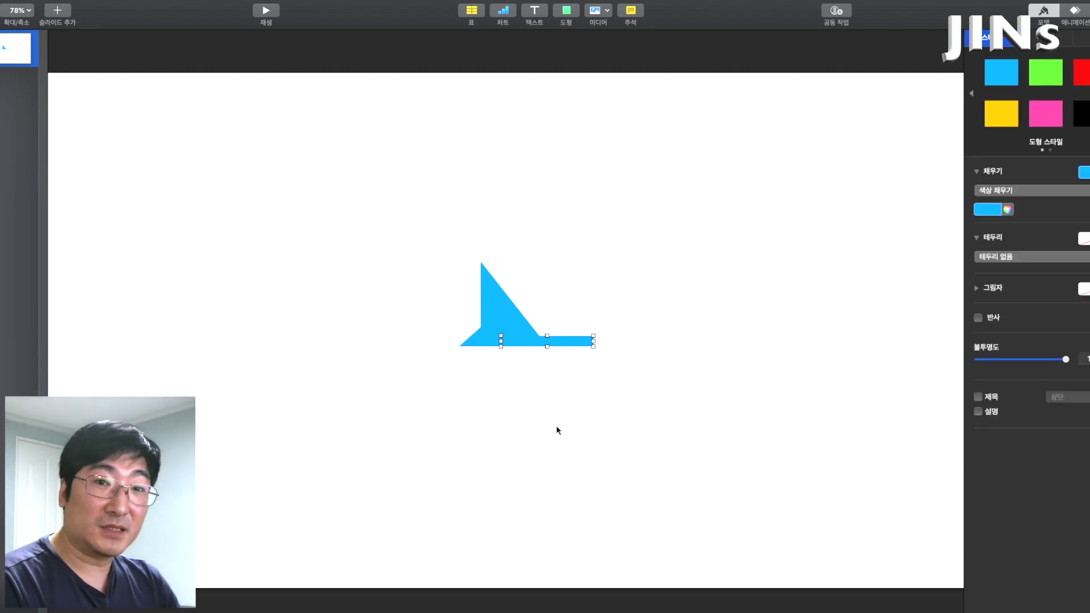
{"action": "left_click_drag", "start_coordinate": [478, 348], "coordinate": [332, 349]}
{"action": "left_click", "coordinate": [360, 424]}
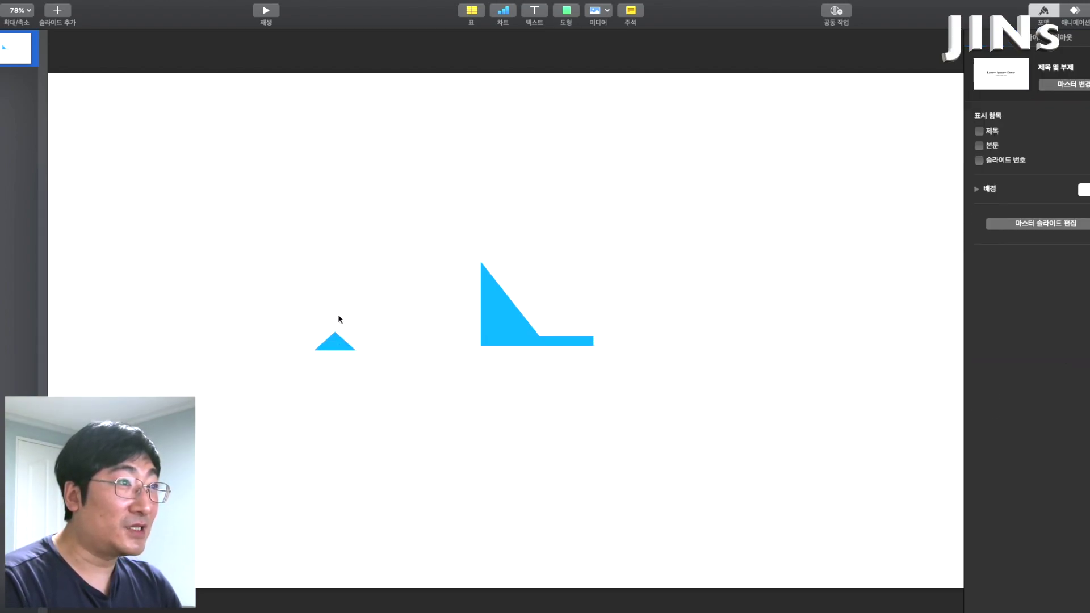
Separate the right triangle from the thin bar by moving it left, between the small triangle and the bar
{"action": "left_click", "coordinate": [334, 343]}
{"action": "left_click", "coordinate": [494, 366]}
{"action": "left_click", "coordinate": [488, 338]}
{"action": "left_click_drag", "start_coordinate": [504, 334], "coordinate": [419, 335]}
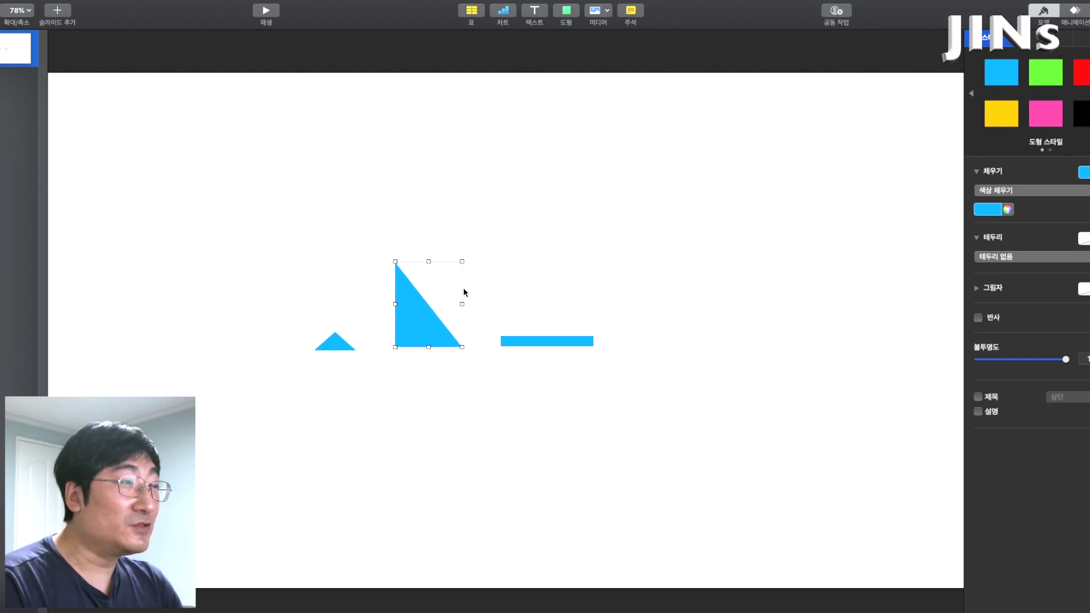
Reposition the thin bar just to the right of the right triangle, level with its base and leaving a small gap
{"action": "left_click", "coordinate": [535, 347]}
{"action": "left_click", "coordinate": [530, 343]}
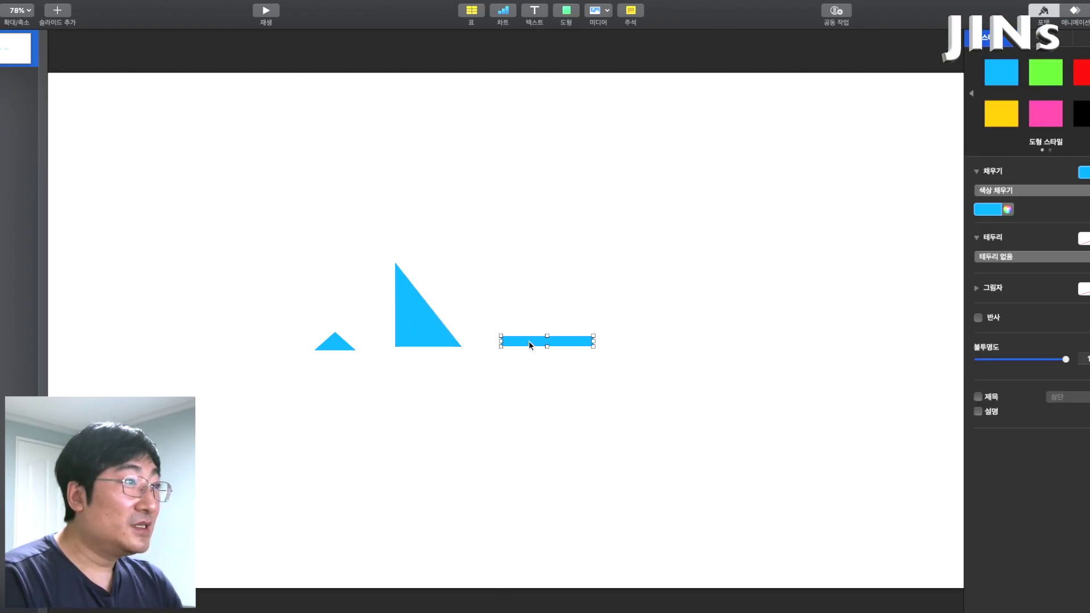
{"action": "left_click_drag", "start_coordinate": [529, 341], "coordinate": [561, 341]}
{"action": "left_click", "coordinate": [584, 369]}
{"action": "left_click", "coordinate": [568, 341]}
{"action": "left_click", "coordinate": [628, 373]}
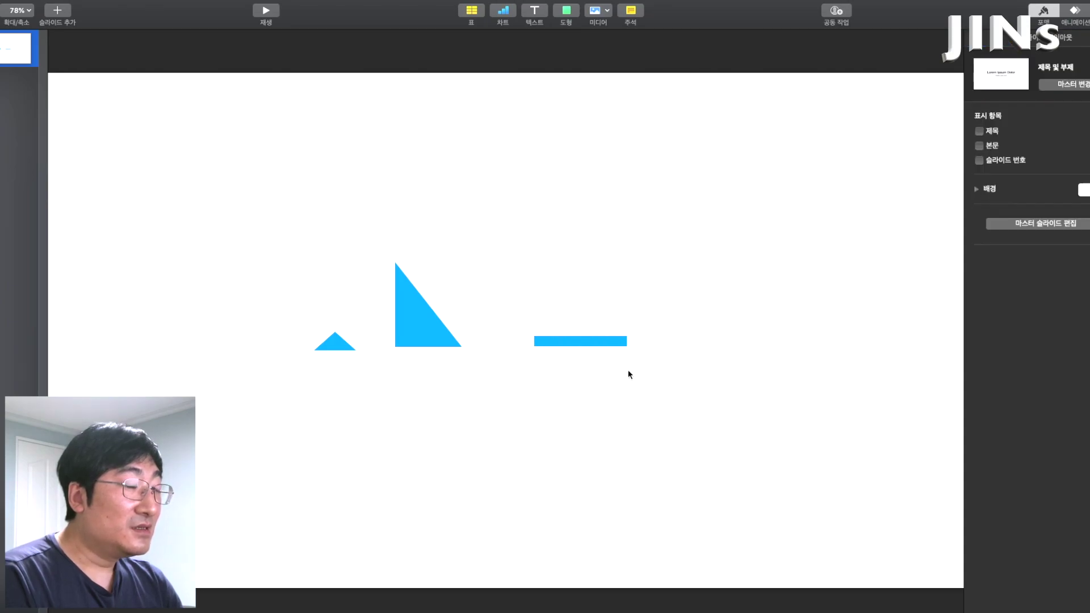
{"action": "left_click", "coordinate": [621, 341]}
{"action": "mouse_move", "coordinate": [537, 341]}
{"action": "left_mouse_down"}
{"action": "mouse_move", "coordinate": [582, 348]}
{"action": "mouse_move", "coordinate": [527, 343]}
{"action": "left_mouse_up"}
{"action": "left_click", "coordinate": [598, 352]}
{"action": "left_click", "coordinate": [555, 326]}
{"action": "left_click", "coordinate": [572, 343]}
{"action": "left_click", "coordinate": [580, 418]}
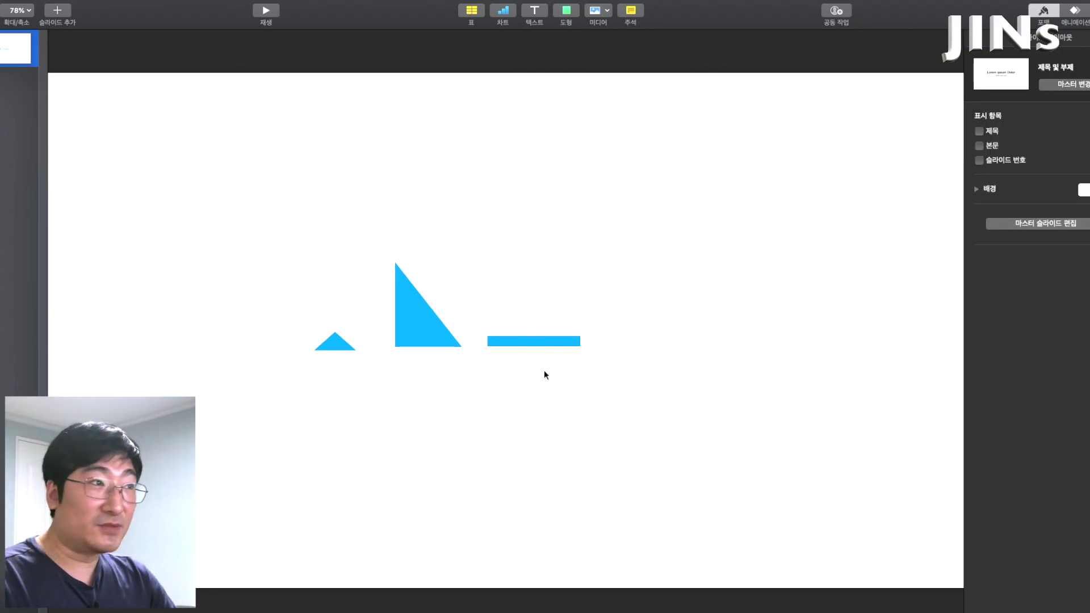
Add a text label reading 재질 in the upper-left area of the slide
{"action": "left_click", "coordinate": [535, 11]}
{"action": "left_click_drag", "start_coordinate": [505, 331], "coordinate": [135, 149]}
{"action": "double_click", "coordinate": [135, 148]}
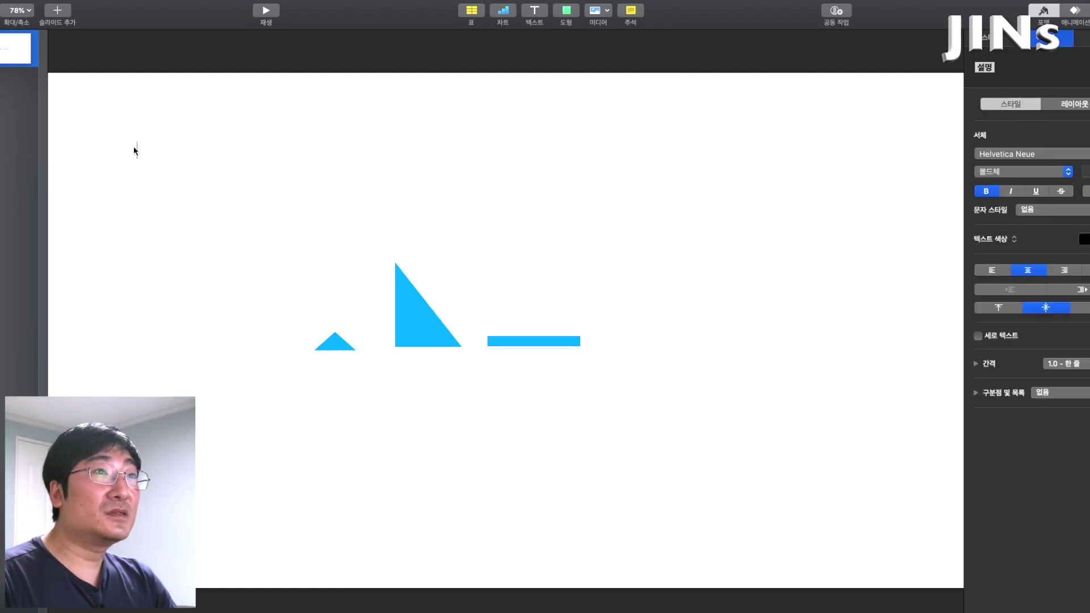
{"action": "type", "text": "wowlf"}
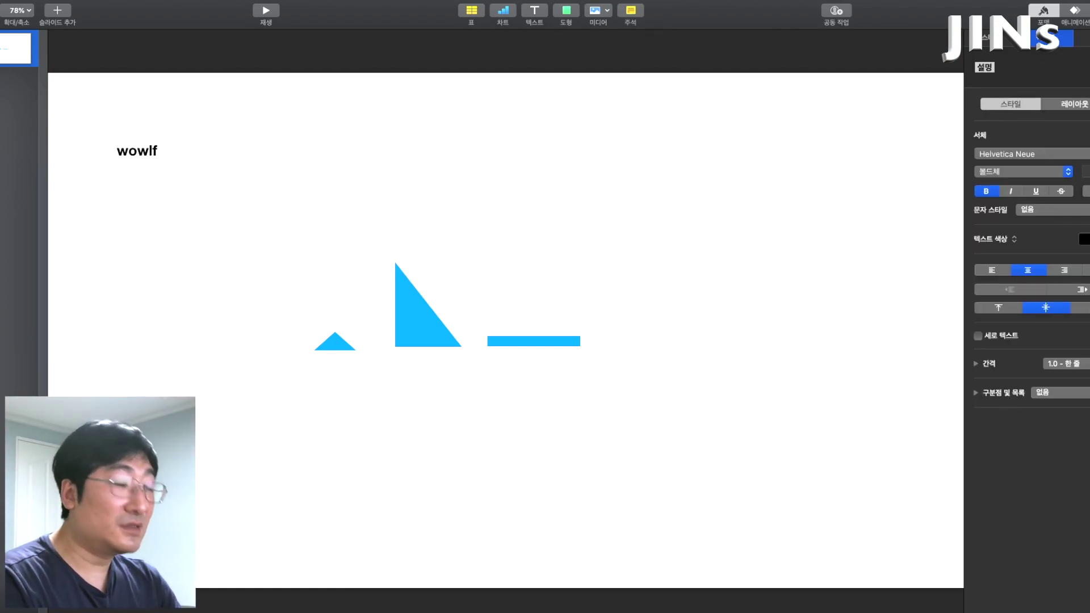
{"action": "key", "text": "BackSpace"}
{"action": "key", "text": "BackSpace"}
{"action": "key", "text": "BackSpace"}
{"action": "key", "text": "BackSpace"}
{"action": "key", "text": "BackSpace"}
{"action": "type", "text": "재질"}
{"action": "left_click", "coordinate": [304, 230]}
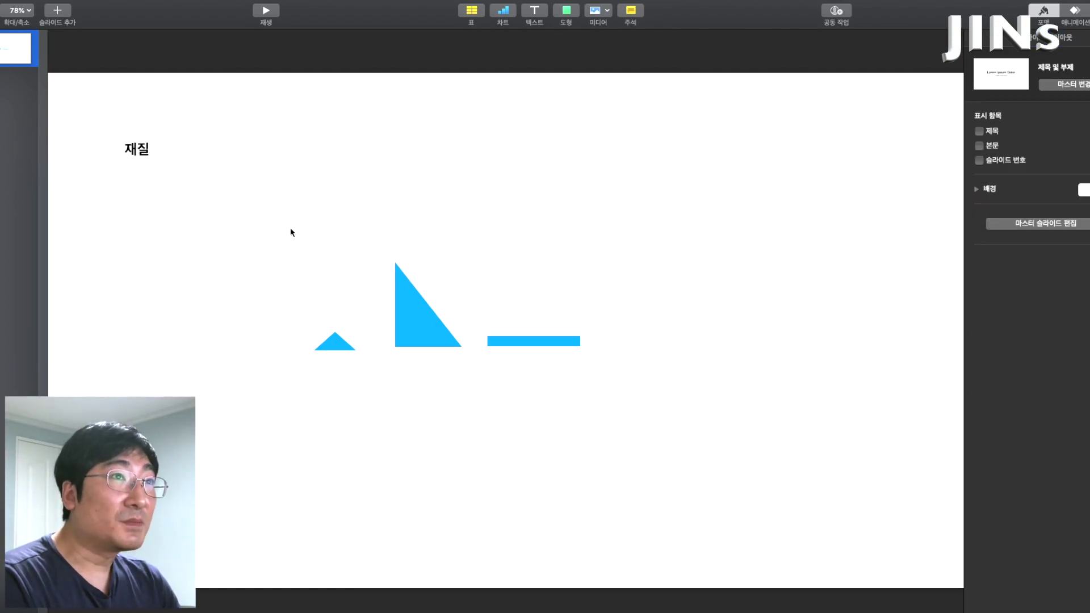
Duplicate the 재질 label below the original and change the copy's text to 엔벨롶
{"action": "left_click", "coordinate": [138, 146]}
{"action": "left_click_drag", "start_coordinate": [135, 158], "coordinate": [134, 202]}
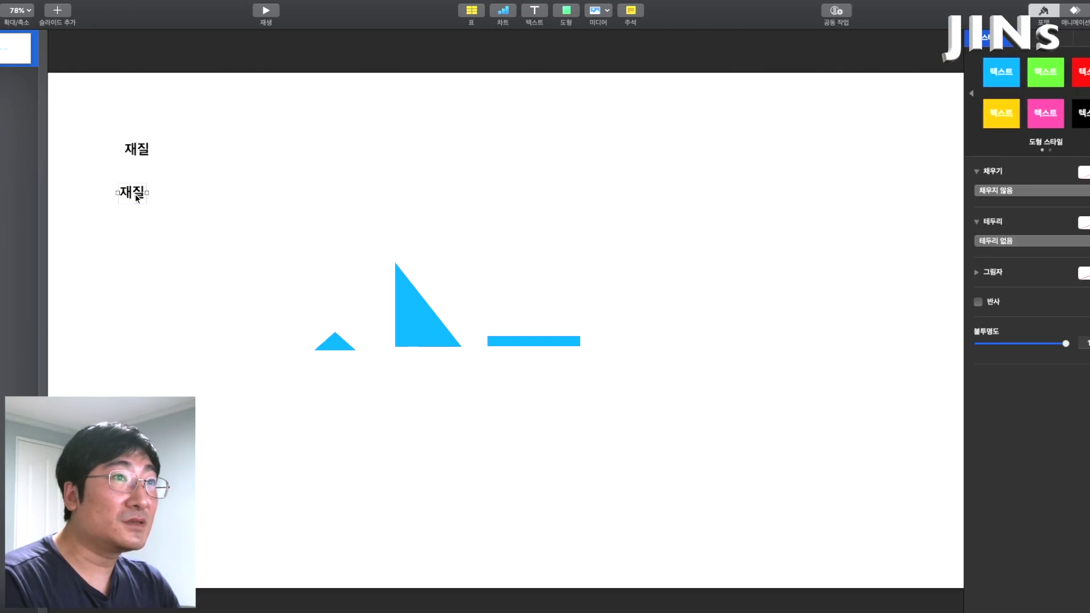
{"action": "double_click", "coordinate": [145, 194]}
{"action": "type", "text": "엔"}
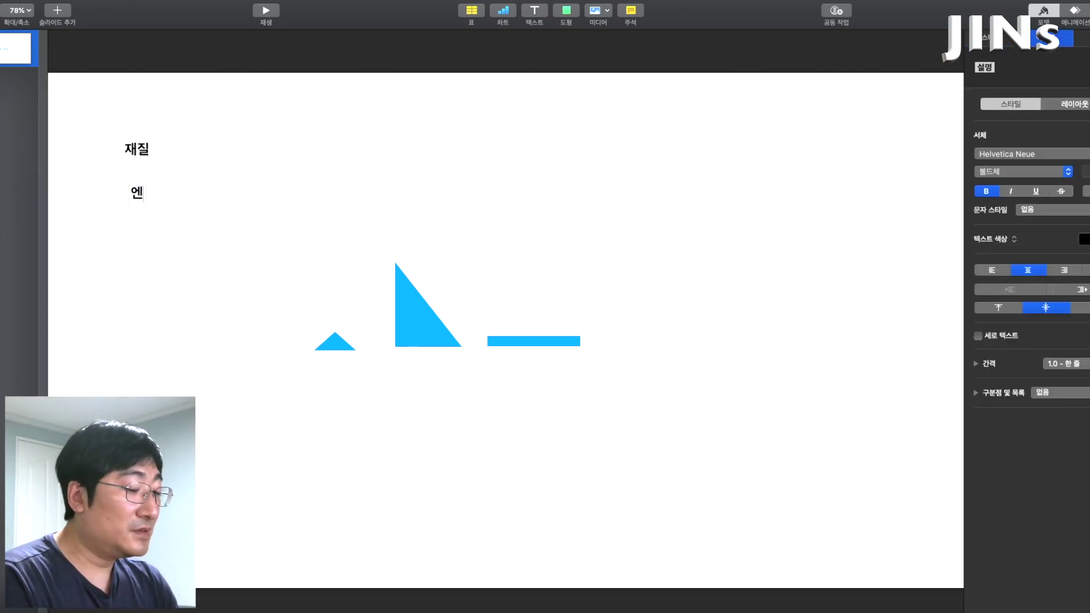
{"action": "type", "text": "벨로ㅍ"}
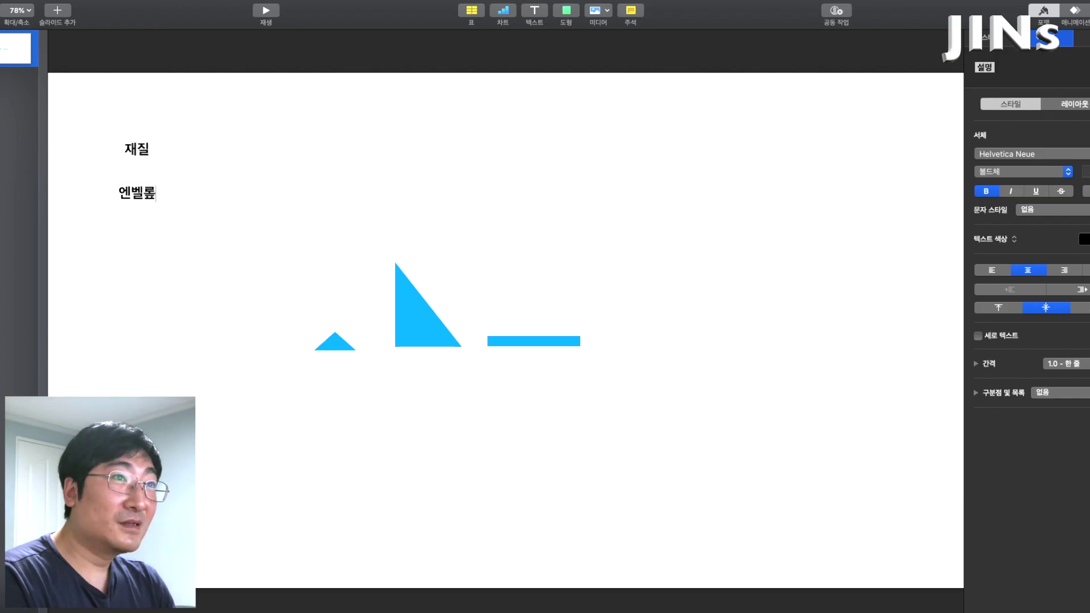
{"action": "left_click", "coordinate": [458, 254]}
Move the 엔벨롶 label slightly up so it sits centred beneath the 재질 label
{"action": "left_click_drag", "start_coordinate": [139, 200], "coordinate": [143, 193]}
{"action": "left_click", "coordinate": [205, 202]}
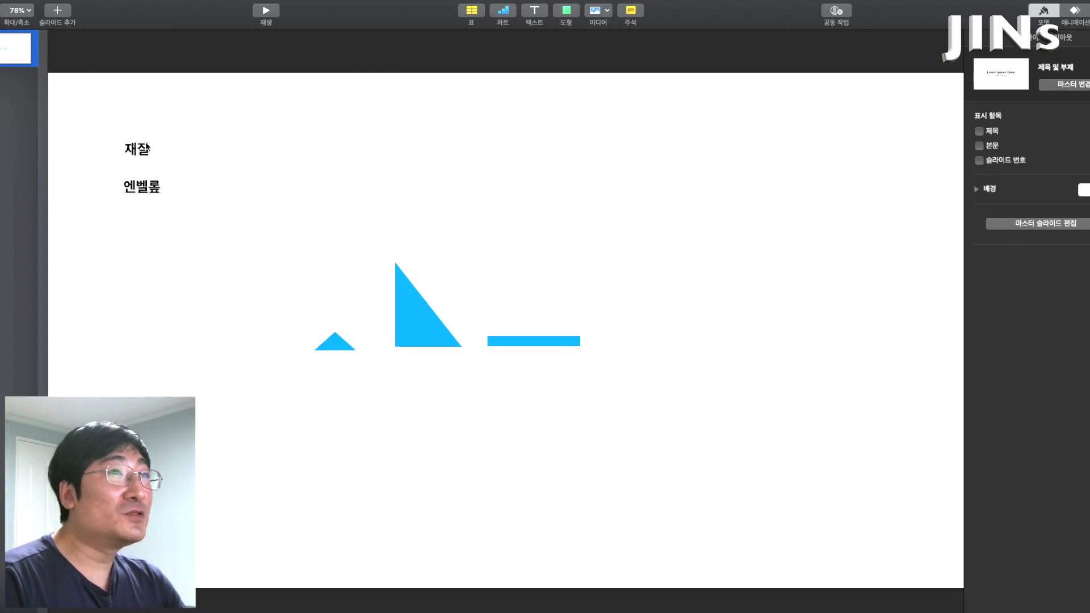
{"action": "left_click_drag", "start_coordinate": [141, 194], "coordinate": [136, 193]}
{"action": "left_click_drag", "start_coordinate": [185, 147], "coordinate": [215, 135]}
{"action": "left_click_drag", "start_coordinate": [116, 104], "coordinate": [202, 168]}
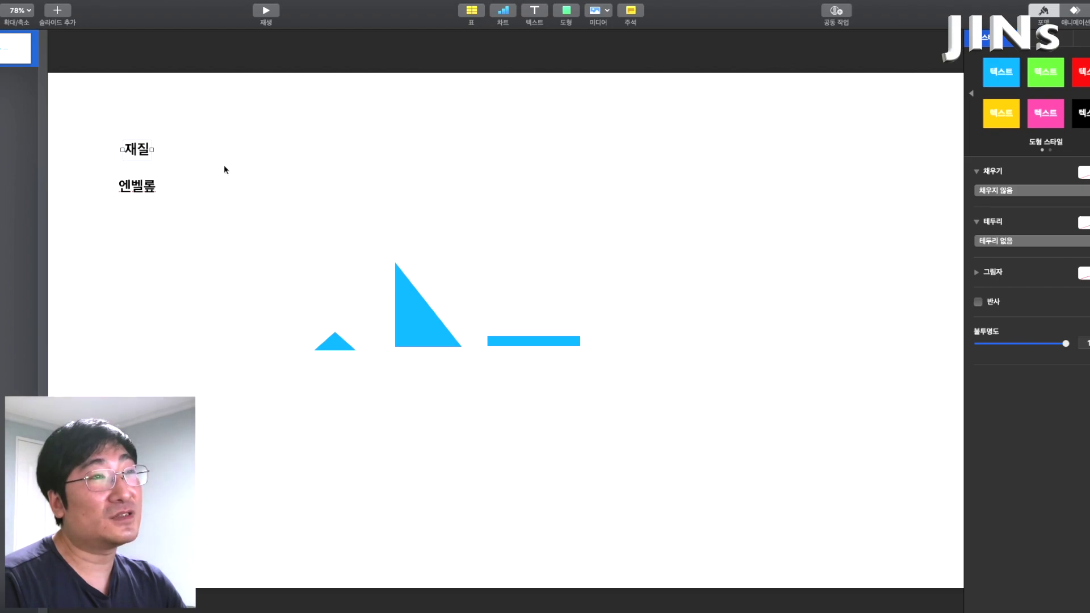
{"action": "left_click", "coordinate": [292, 176]}
{"action": "left_click_drag", "start_coordinate": [112, 237], "coordinate": [116, 178]}
Move the small triangle across the slide to just below the thin bar
{"action": "left_click", "coordinate": [324, 288]}
{"action": "left_click", "coordinate": [336, 343]}
{"action": "left_click", "coordinate": [413, 325]}
{"action": "left_click", "coordinate": [332, 344]}
{"action": "left_click", "coordinate": [412, 335]}
{"action": "left_click", "coordinate": [529, 344]}
{"action": "left_click", "coordinate": [415, 335]}
{"action": "left_click", "coordinate": [338, 343]}
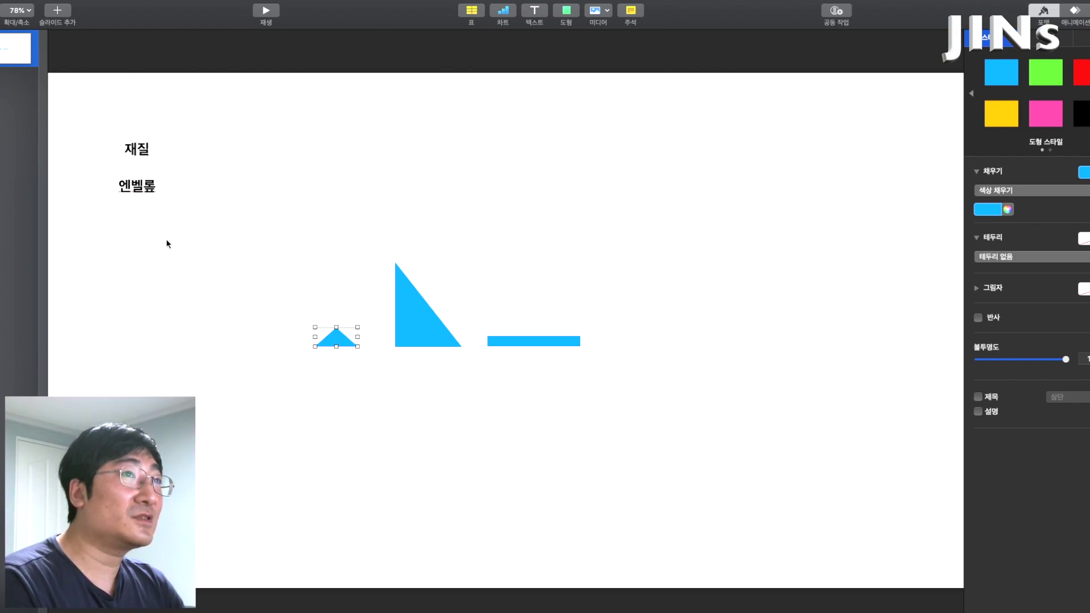
{"action": "left_click_drag", "start_coordinate": [336, 339], "coordinate": [526, 376]}
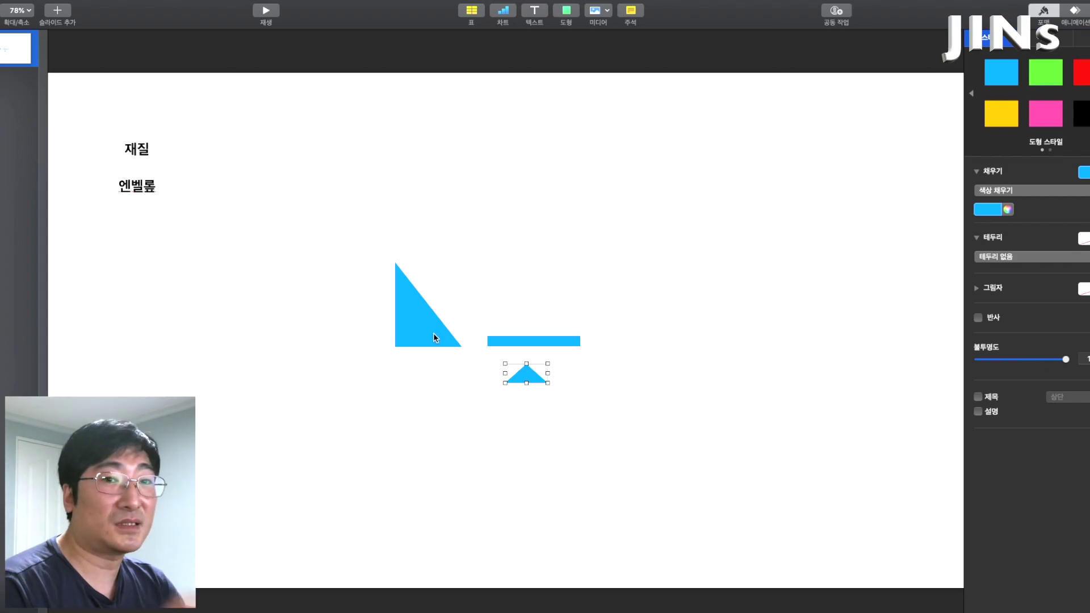
Place the right triangle in the upper-left area beside the 엔벨롶 label, undoing the extra move down the slide
{"action": "left_click_drag", "start_coordinate": [430, 331], "coordinate": [286, 261]}
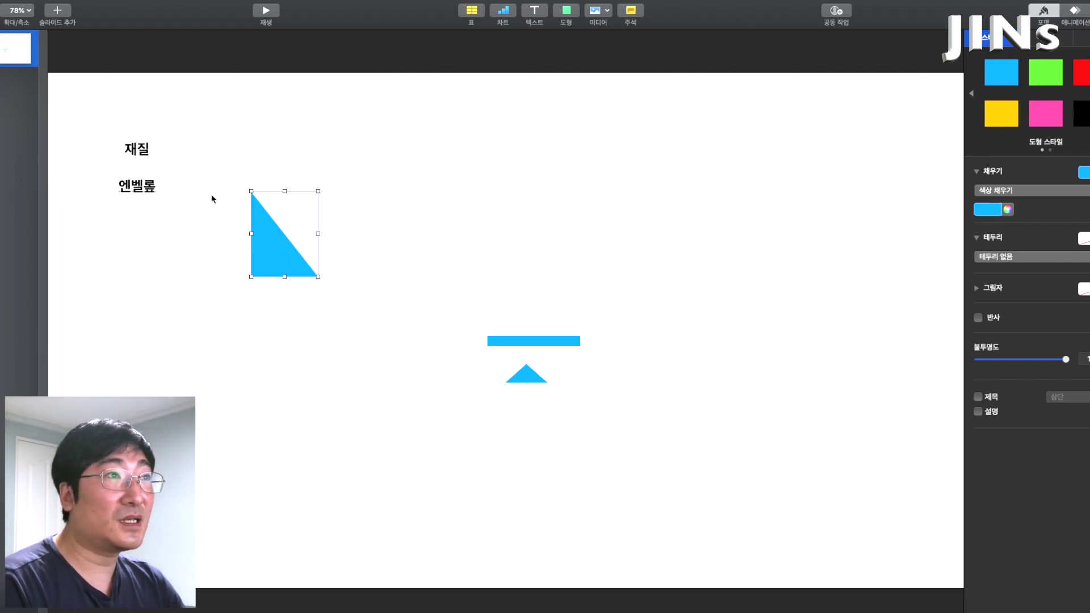
{"action": "left_click_drag", "start_coordinate": [262, 235], "coordinate": [328, 373]}
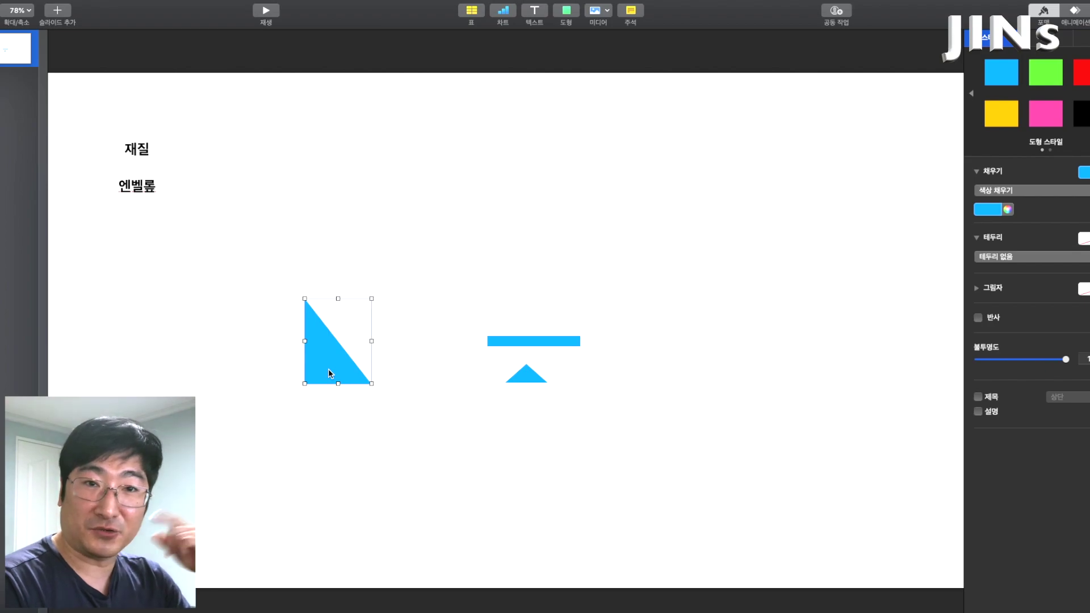
{"action": "key", "text": "super+z"}
{"action": "left_click", "coordinate": [144, 192]}
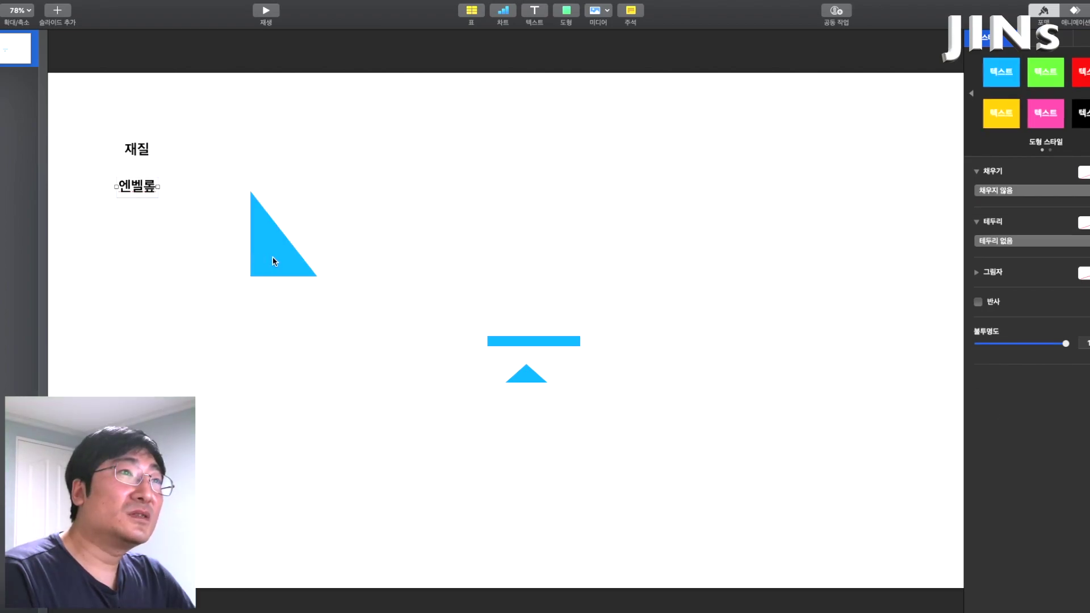
{"action": "left_click", "coordinate": [272, 262]}
{"action": "left_click", "coordinate": [265, 315]}
{"action": "left_click", "coordinate": [279, 265]}
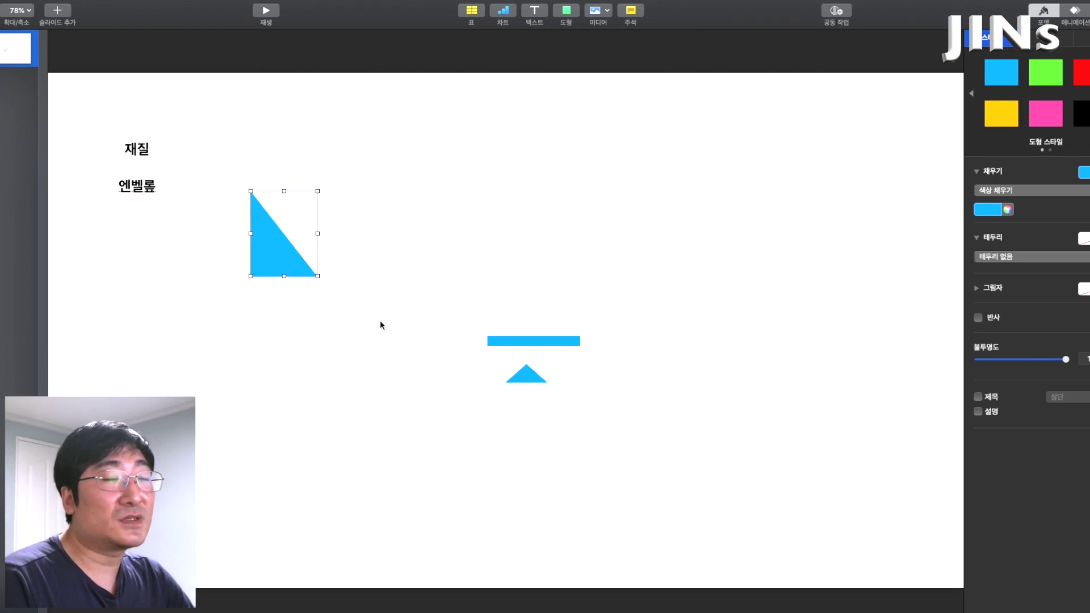
Move the right triangle further right, away from the 엔벨롶 label
{"action": "left_click_drag", "start_coordinate": [266, 268], "coordinate": [357, 277]}
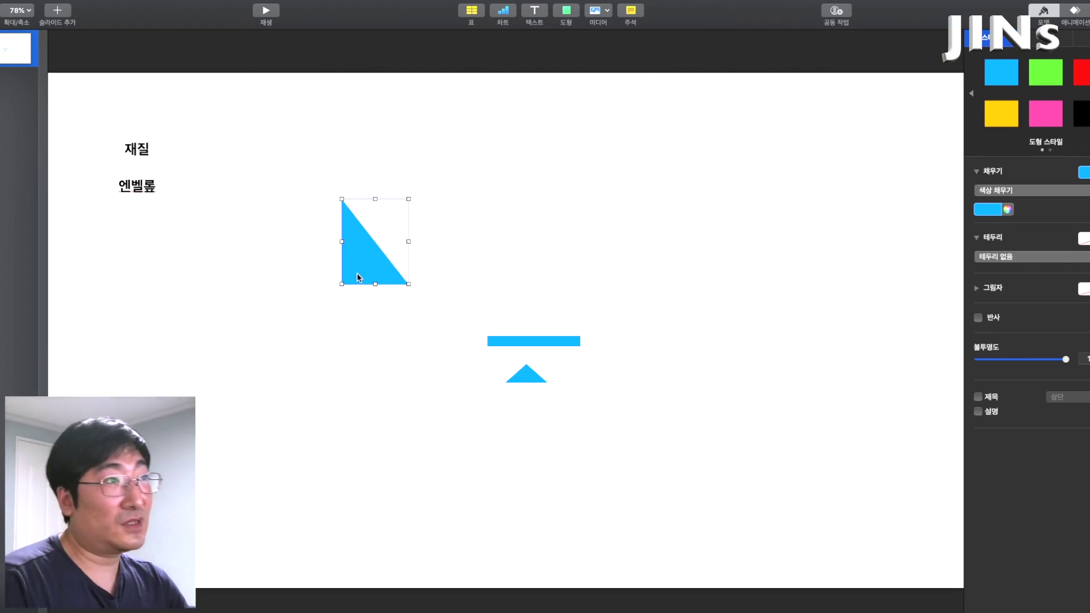
{"action": "left_click", "coordinate": [359, 335]}
{"action": "left_click", "coordinate": [350, 281]}
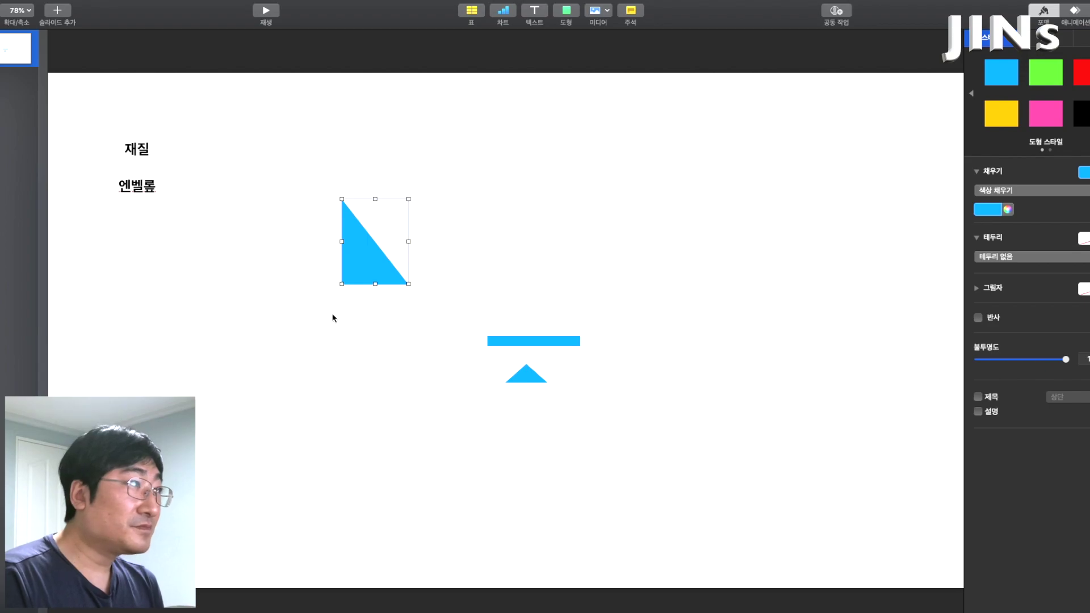
{"action": "left_click", "coordinate": [353, 309]}
{"action": "left_click", "coordinate": [356, 283]}
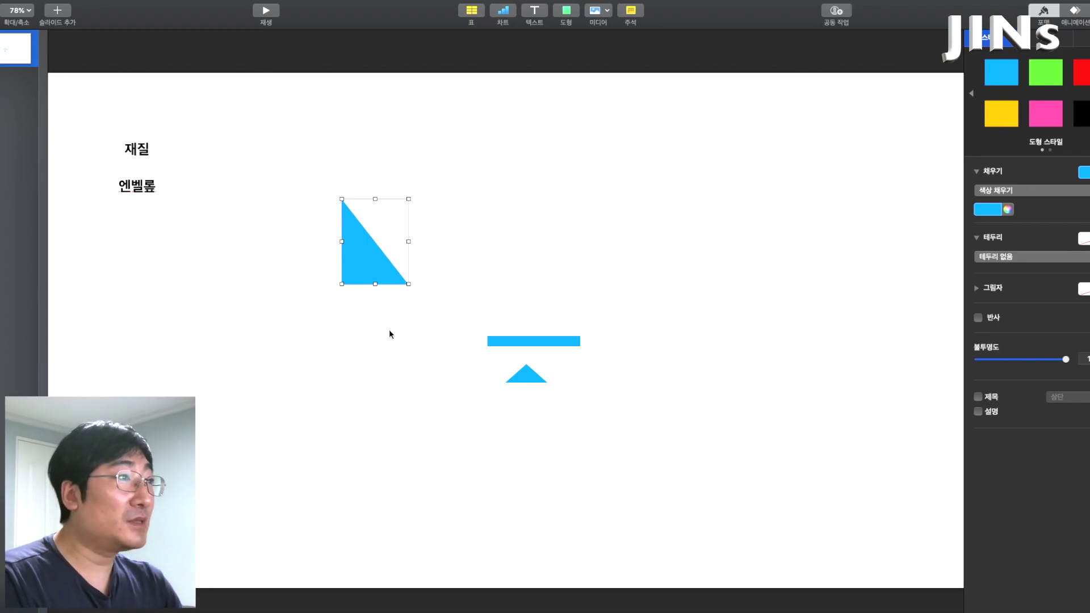
Nudge the right triangle slightly up and to the left, and keep it selected
{"action": "left_click", "coordinate": [361, 338]}
{"action": "left_click_drag", "start_coordinate": [356, 282], "coordinate": [347, 257]}
{"action": "left_click", "coordinate": [366, 325]}
{"action": "left_click", "coordinate": [358, 245]}
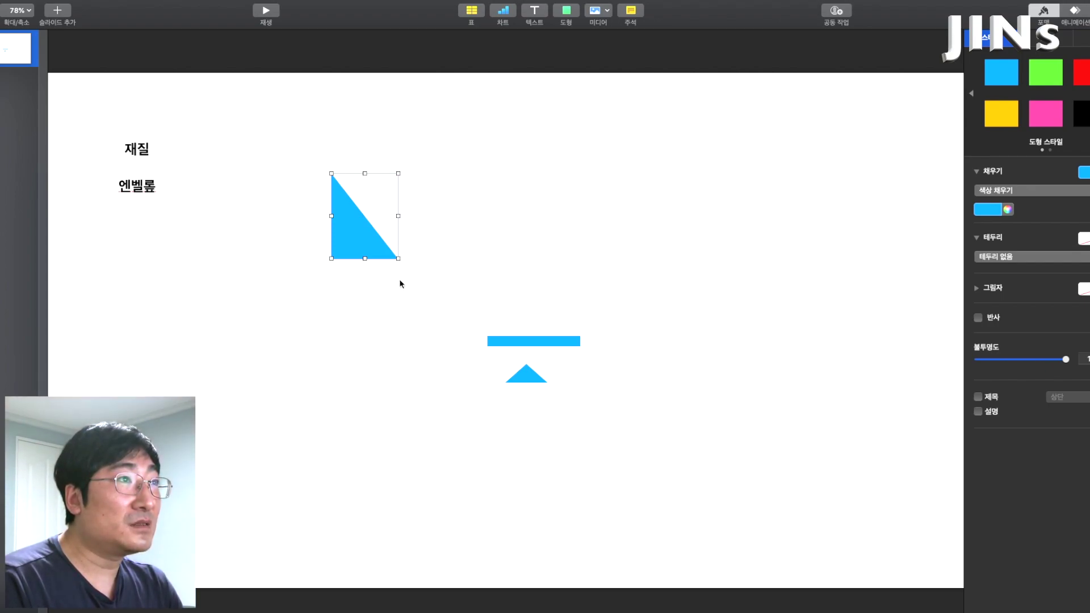
{"action": "left_click", "coordinate": [383, 305]}
{"action": "left_click", "coordinate": [356, 247]}
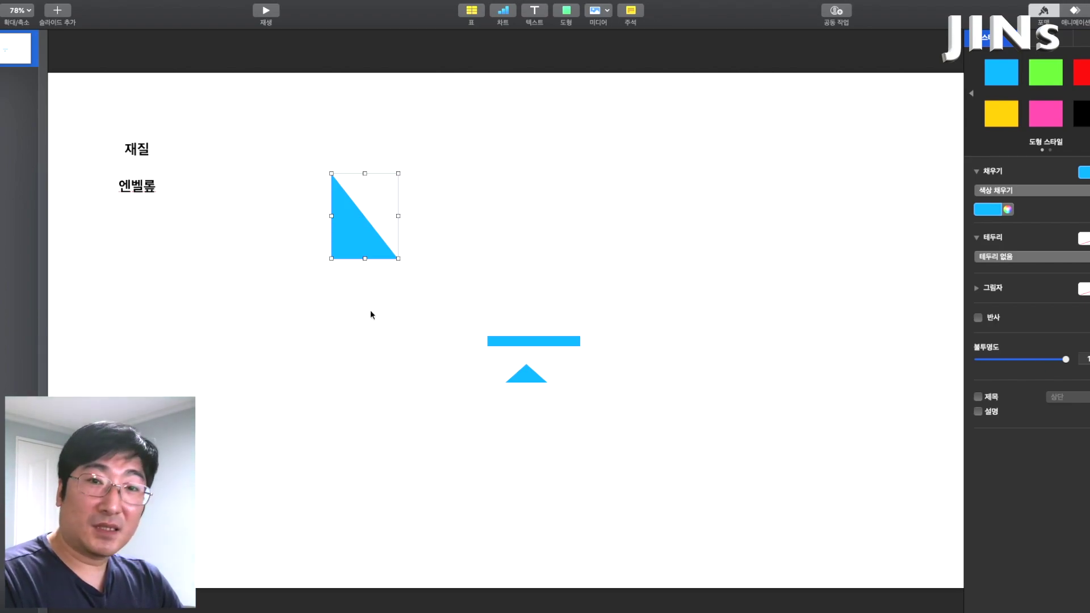
{"action": "left_click", "coordinate": [489, 342]}
{"action": "left_click", "coordinate": [392, 247]}
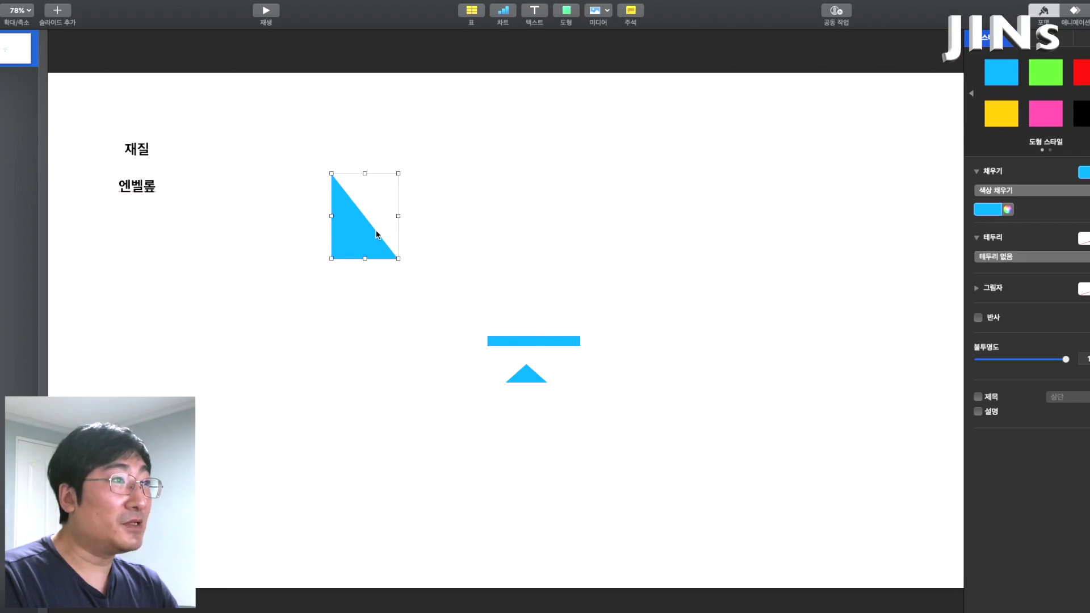
Move the right triangle, thin bar and small triangle together so they overlap as one envelope shape near the slide's middle
{"action": "left_click_drag", "start_coordinate": [511, 342], "coordinate": [448, 266]}
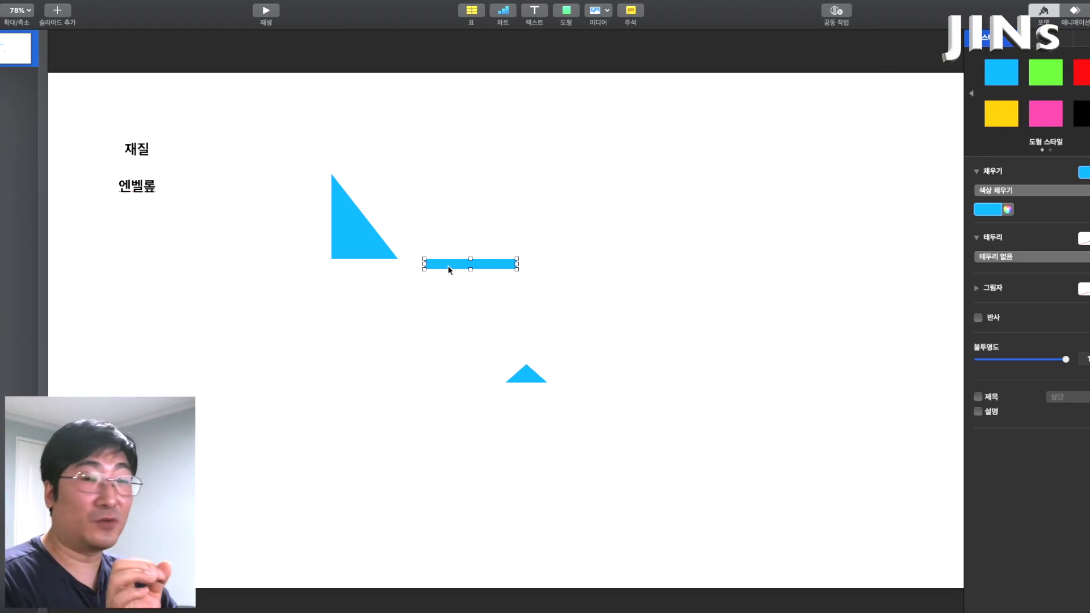
{"action": "left_click", "coordinate": [394, 275]}
{"action": "left_click", "coordinate": [386, 250]}
{"action": "left_click_drag", "start_coordinate": [359, 255], "coordinate": [554, 309]}
{"action": "left_click_drag", "start_coordinate": [501, 264], "coordinate": [606, 305]}
{"action": "left_click", "coordinate": [611, 359]}
{"action": "left_click_drag", "start_coordinate": [526, 376], "coordinate": [526, 302]}
{"action": "left_click", "coordinate": [550, 377]}
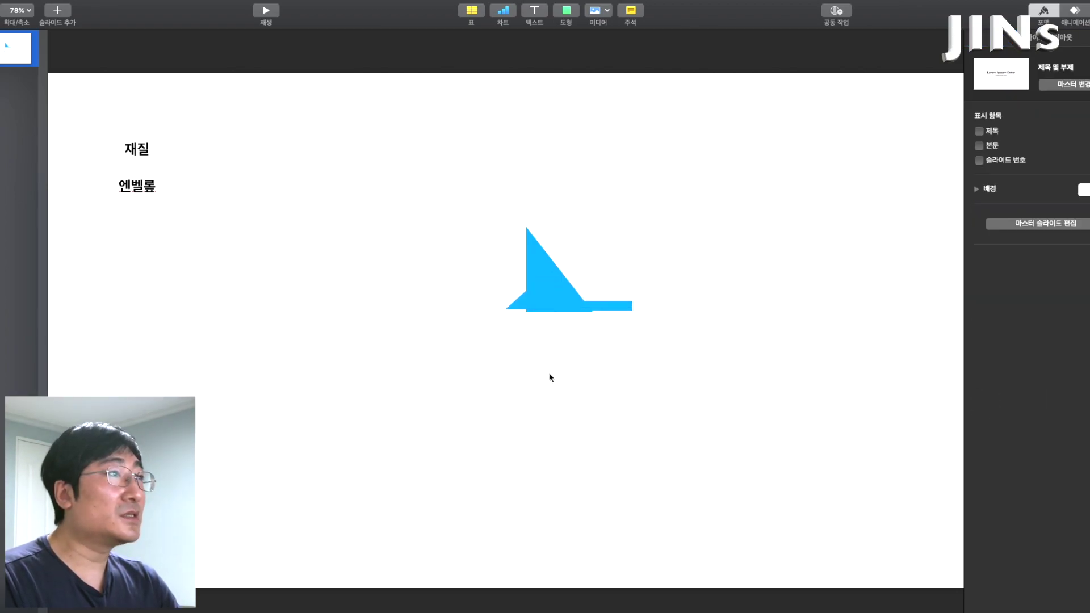
Nudge the small triangle slightly down and right, beneath the right triangle's vertical edge, and deselect it
{"action": "left_click", "coordinate": [498, 312]}
{"action": "left_click", "coordinate": [693, 332]}
{"action": "left_click_drag", "start_coordinate": [517, 301], "coordinate": [526, 308]}
{"action": "left_click", "coordinate": [516, 332]}
{"action": "left_click", "coordinate": [519, 331]}
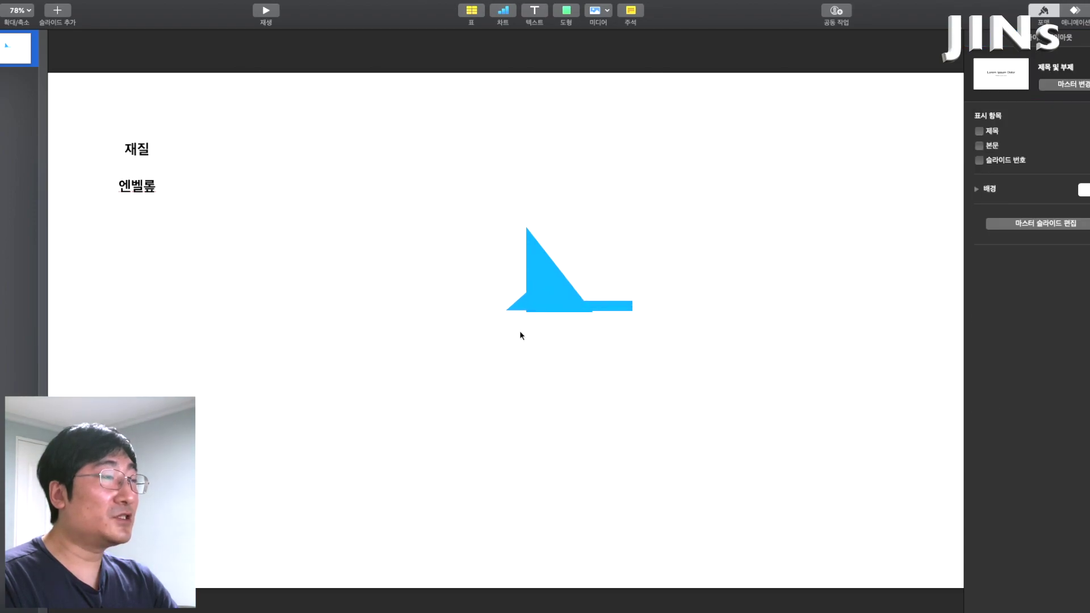
Open the save dialog for the presentation and switch to the Pro Tools Edit window of the Test session
{"action": "key", "text": "super+s"}
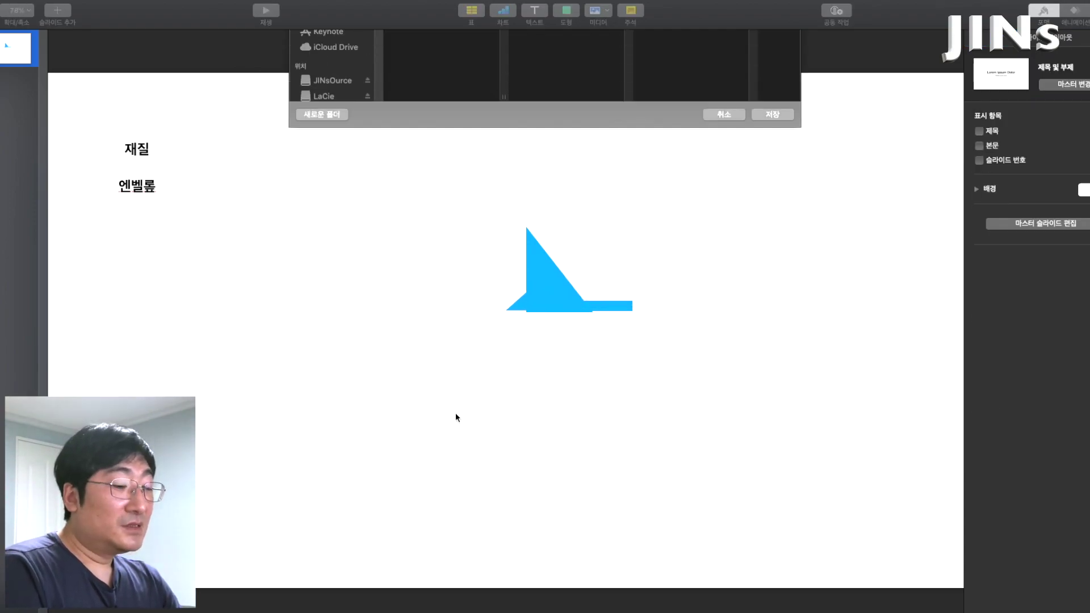
{"action": "key", "text": "ctrl+Up"}
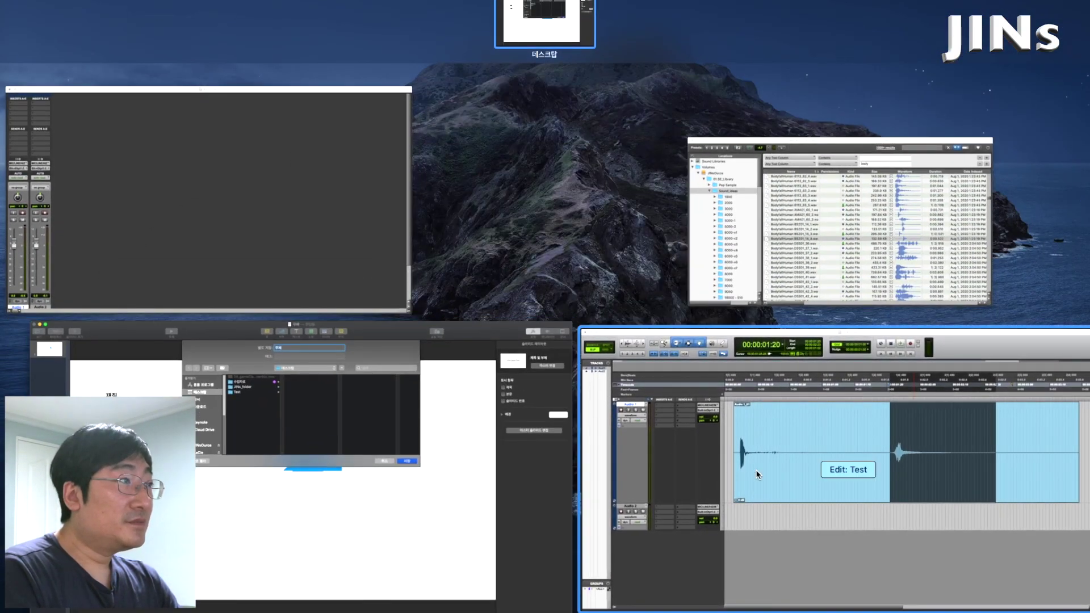
{"action": "left_click", "coordinate": [755, 469]}
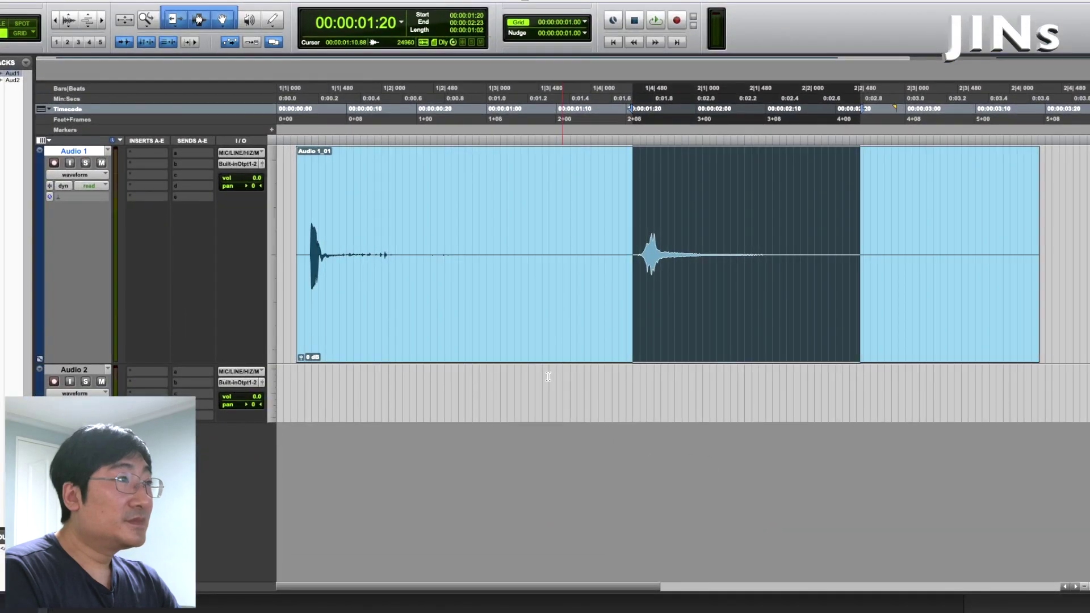
Select the Audio 1_01 clip and play its first sound
{"action": "left_click", "coordinate": [471, 391]}
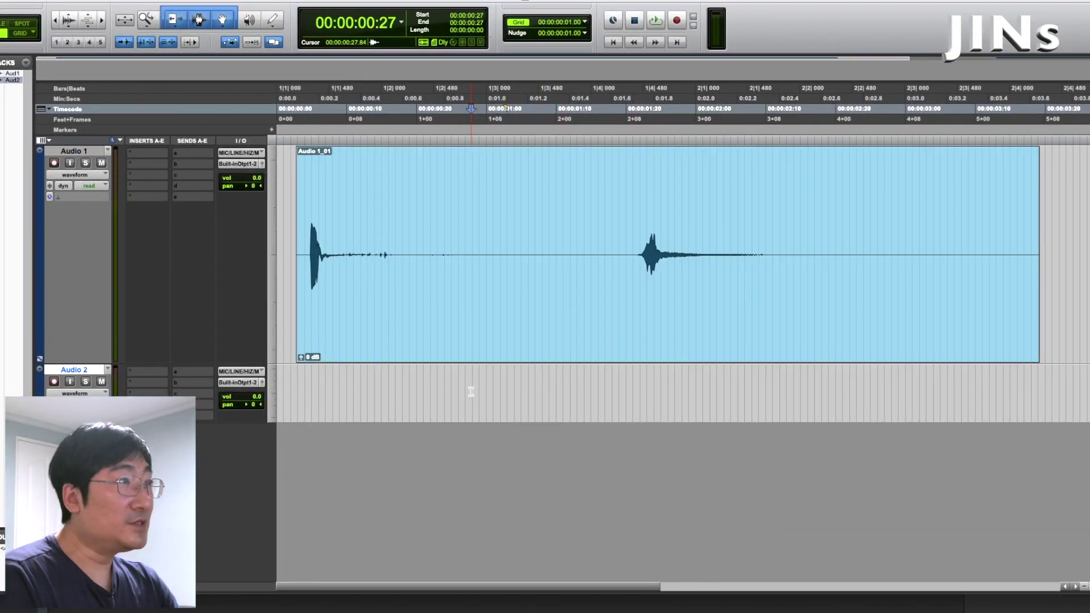
{"action": "key", "text": "super+bracketleft"}
{"action": "key", "text": "super+bracketleft"}
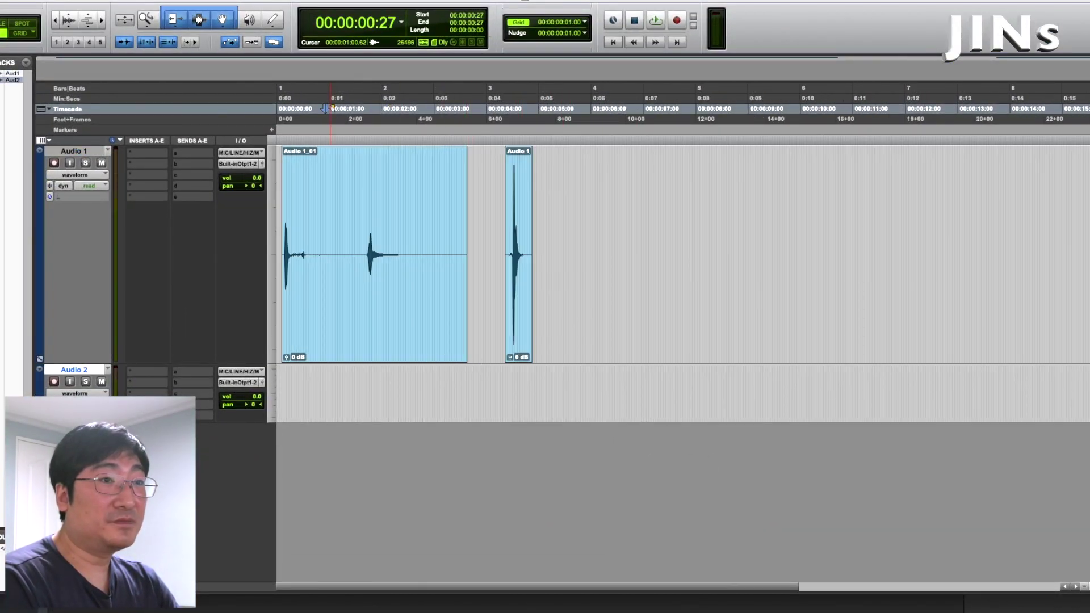
{"action": "left_click", "coordinate": [331, 332]}
{"action": "key", "text": "space"}
{"action": "key", "text": "space"}
{"action": "key", "text": "space"}
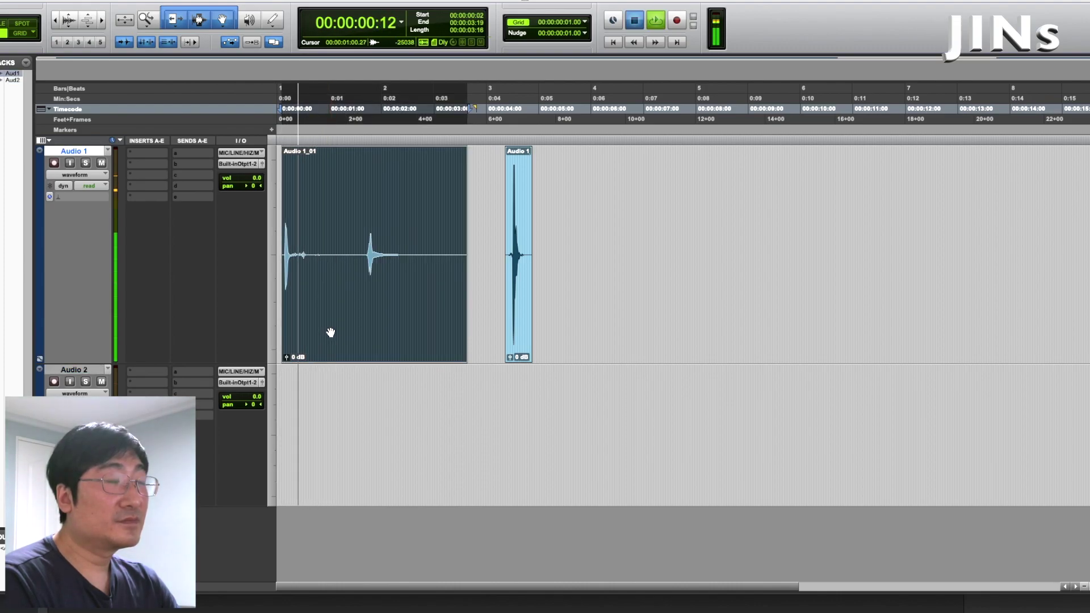
{"action": "key", "text": "space"}
Select the first sound in the Audio 1_01 clip and examine its waveform beside the second sound
{"action": "key", "text": "super+bracketright"}
{"action": "key", "text": "super+bracketright"}
{"action": "key", "text": "super+bracketright"}
{"action": "left_click", "coordinate": [305, 216]}
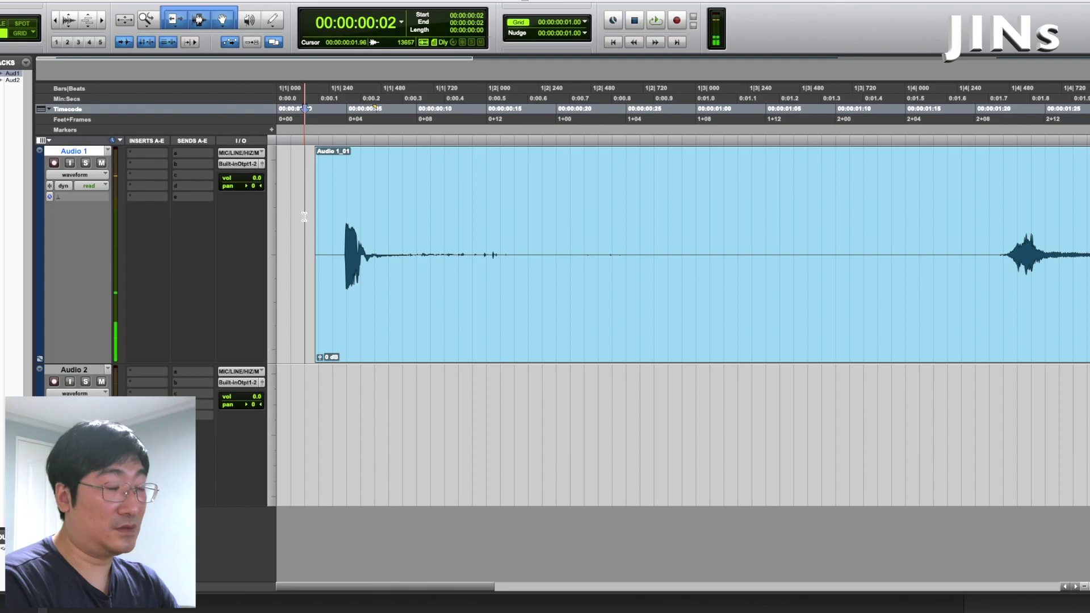
{"action": "left_click_drag", "start_coordinate": [305, 214], "coordinate": [653, 234]}
{"action": "key", "text": "super+bracketleft"}
{"action": "key", "text": "super+bracketleft"}
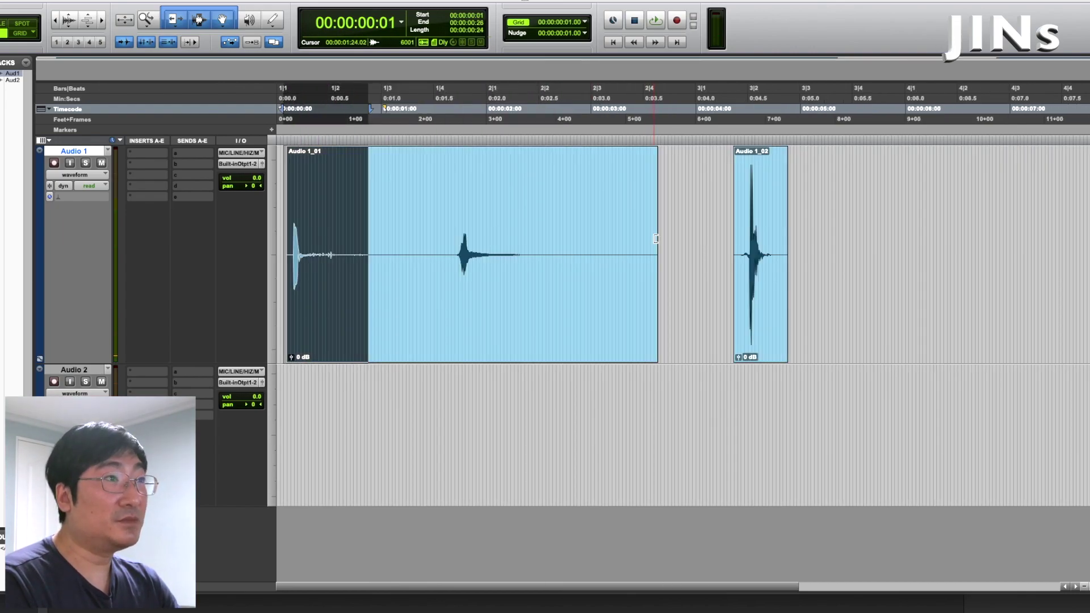
{"action": "key", "text": "super+bracketright"}
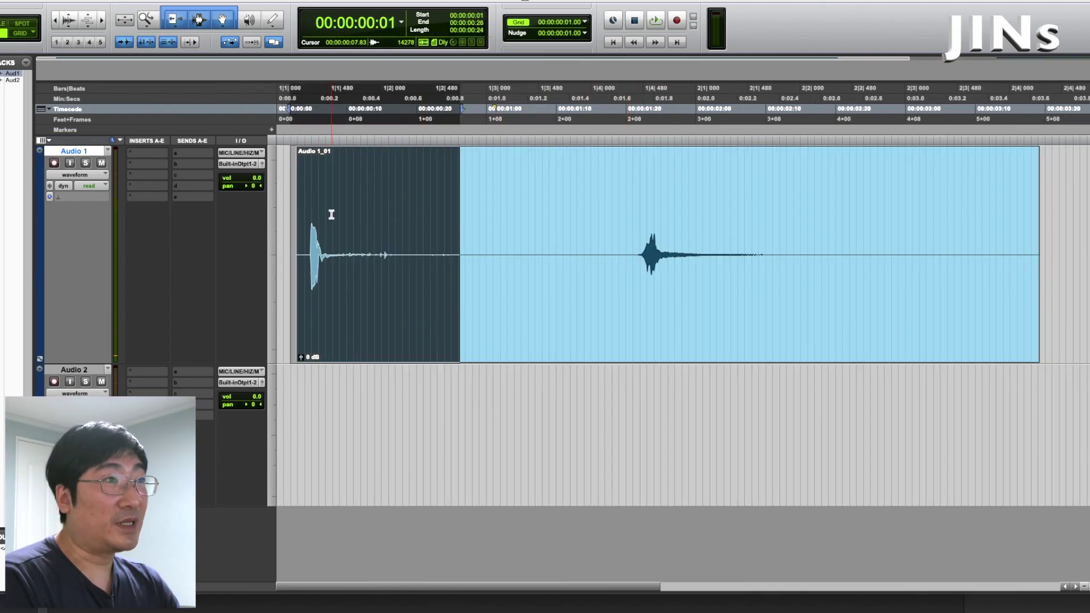
Place the edit cursor at 00:00:00:00 ahead of Audio 1_01 and briefly play the clip's beginning
{"action": "left_click", "coordinate": [286, 216]}
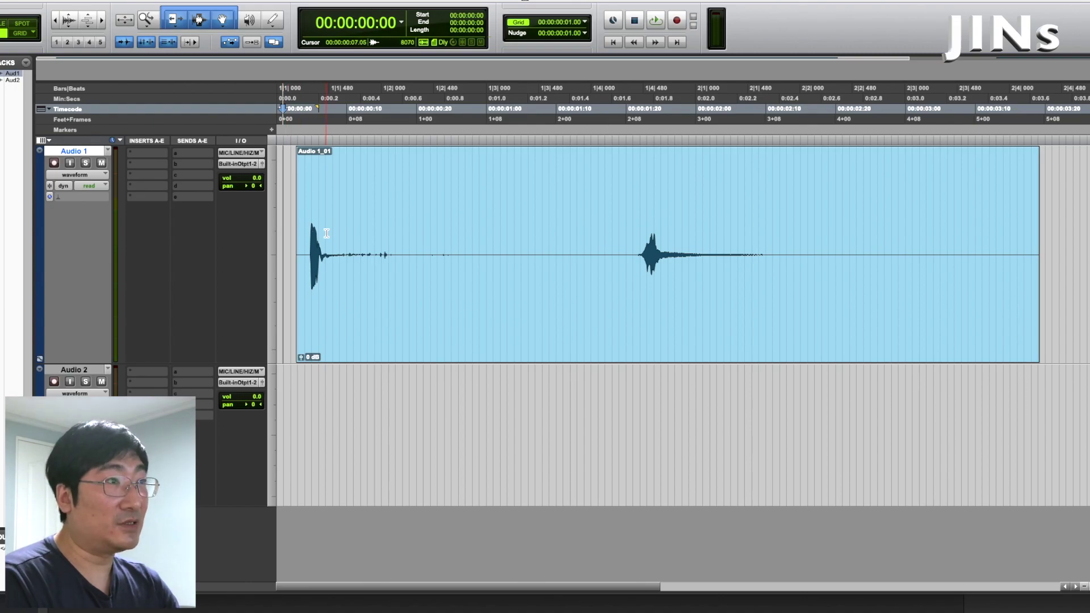
{"action": "key", "text": "super+bracketleft"}
{"action": "key", "text": "super+bracketright"}
{"action": "key", "text": "super+bracketright"}
{"action": "key", "text": "super+bracketright"}
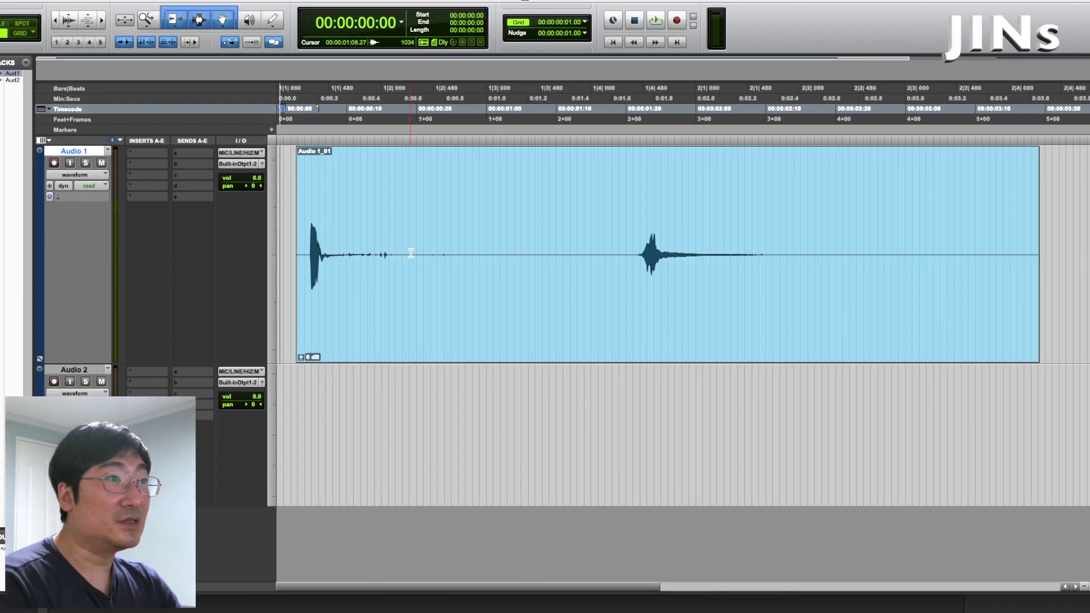
{"action": "key", "text": "space"}
{"action": "key", "text": "space"}
Play from the session start through both sounds of the Audio 1_01 clip
{"action": "key", "text": "super+bracketleft"}
{"action": "key", "text": "super+bracketleft"}
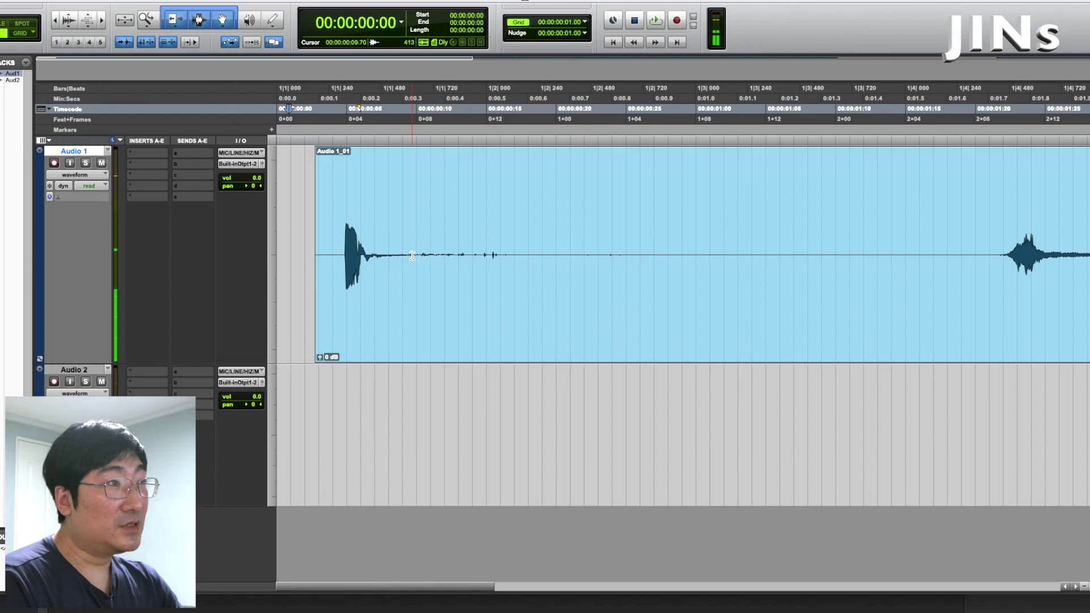
{"action": "key", "text": "super+bracketleft"}
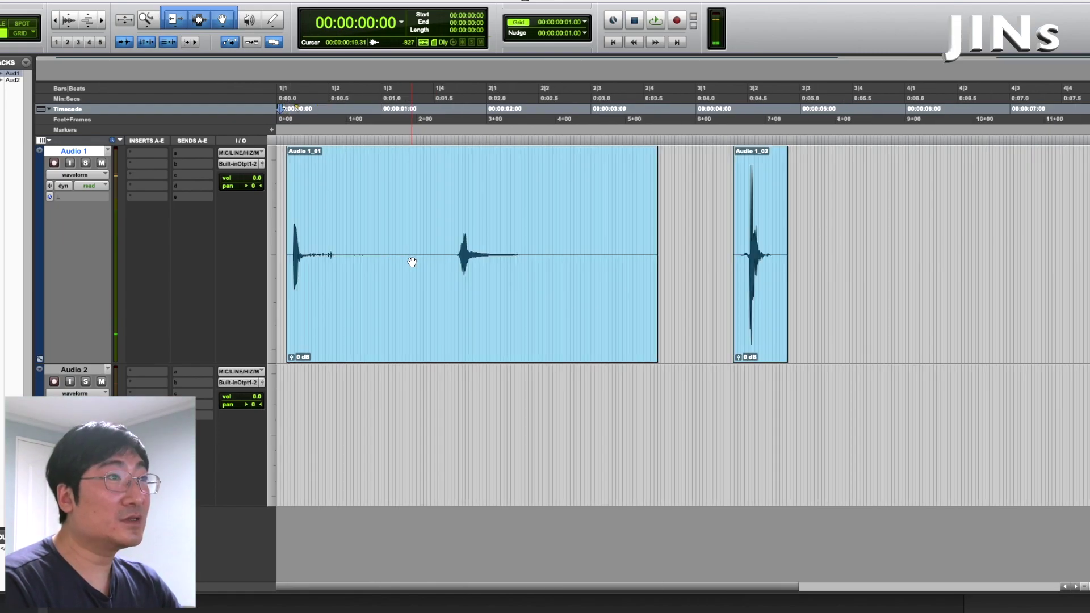
{"action": "key", "text": "space"}
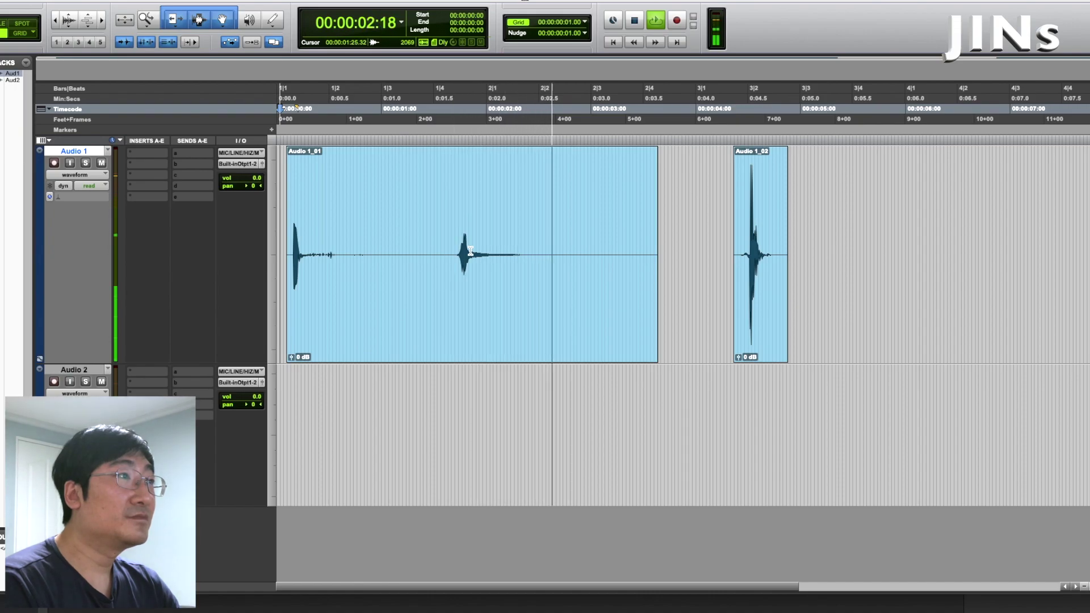
{"action": "key", "text": "space"}
Replay both sounds of Audio 1_01 from 00:00:00:03, then select the whole clip
{"action": "left_click", "coordinate": [419, 288]}
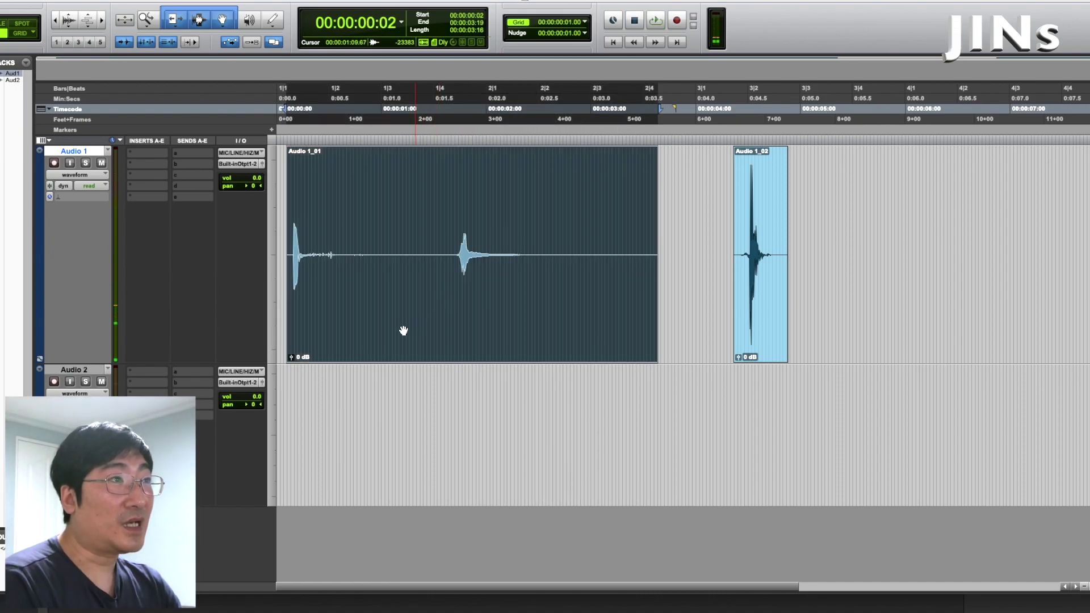
{"action": "left_click", "coordinate": [290, 382]}
{"action": "key", "text": "space"}
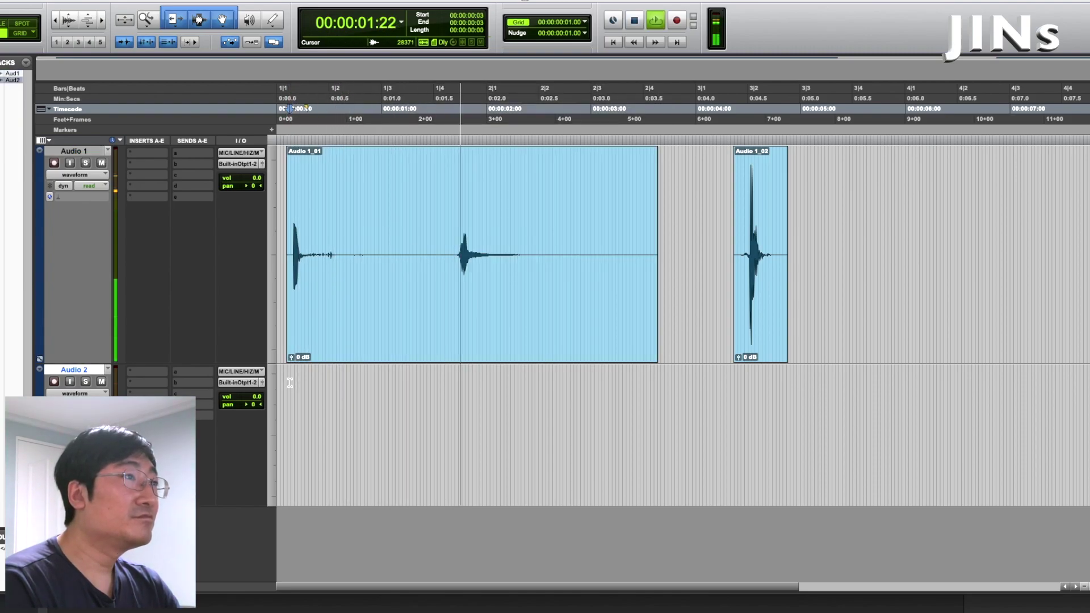
{"action": "key", "text": "space"}
{"action": "left_click", "coordinate": [476, 331]}
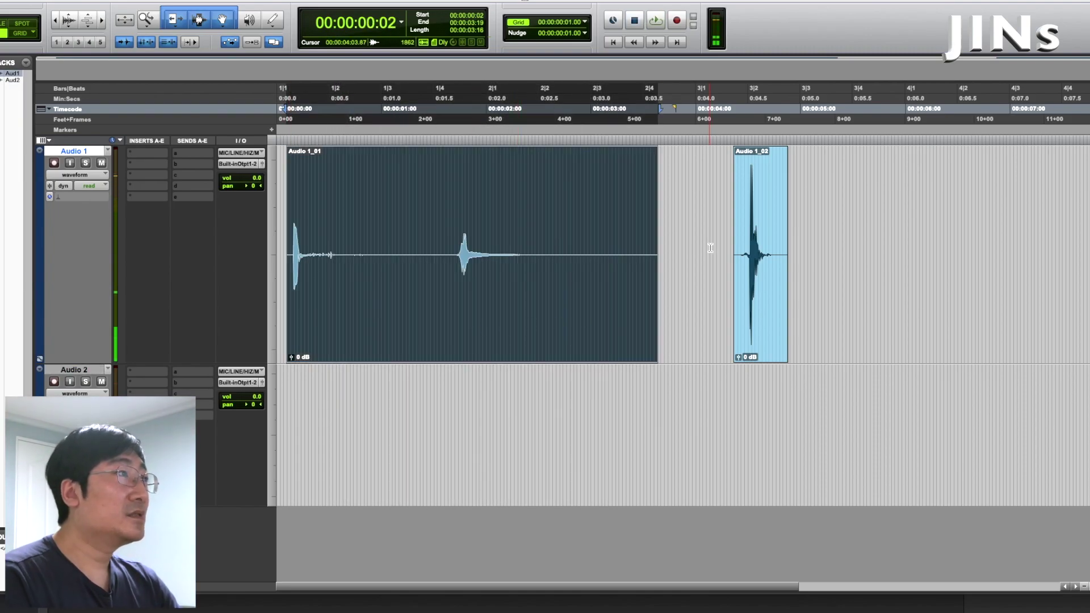
Move the edit cursor to the start of the Audio 1_02 clip and play it for comparison
{"action": "left_click", "coordinate": [707, 214]}
{"action": "key", "text": "Tab"}
{"action": "key", "text": "t"}
{"action": "key", "text": "t"}
{"action": "key", "text": "t"}
{"action": "key", "text": "space"}
{"action": "key", "text": "space"}
{"action": "key", "text": "space"}
{"action": "key", "text": "space"}
{"action": "key", "text": "r"}
{"action": "key", "text": "space"}
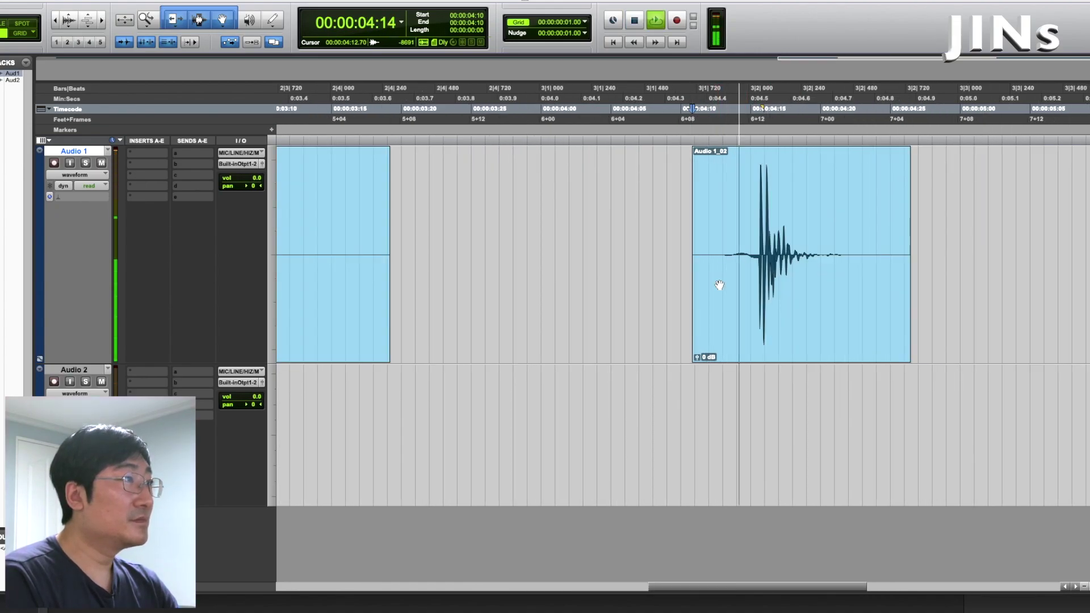
{"action": "key", "text": "space"}
Place the edit cursor at 00:00:04:09, just before Audio 1_02, and play that clip again
{"action": "left_click", "coordinate": [668, 203]}
{"action": "key", "text": "r"}
{"action": "key", "text": "r"}
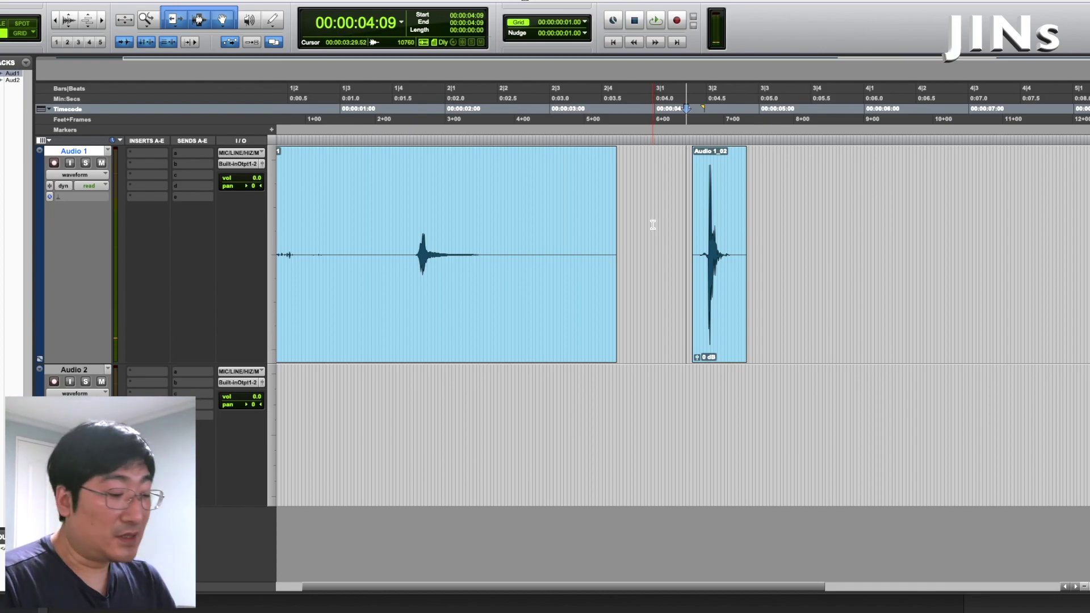
{"action": "key", "text": "t"}
{"action": "key", "text": "t"}
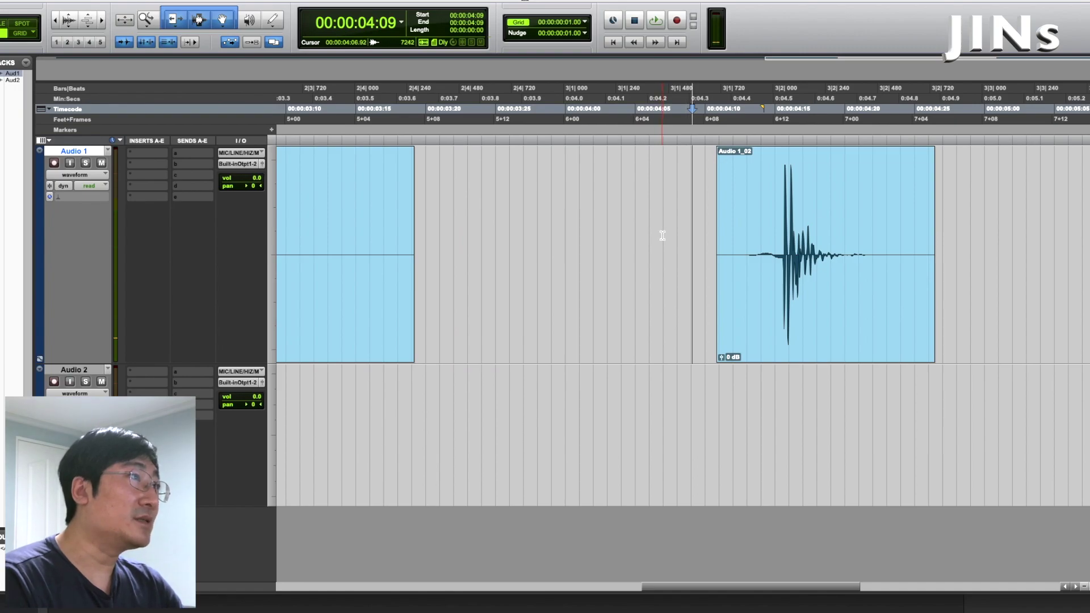
{"action": "key", "text": "r"}
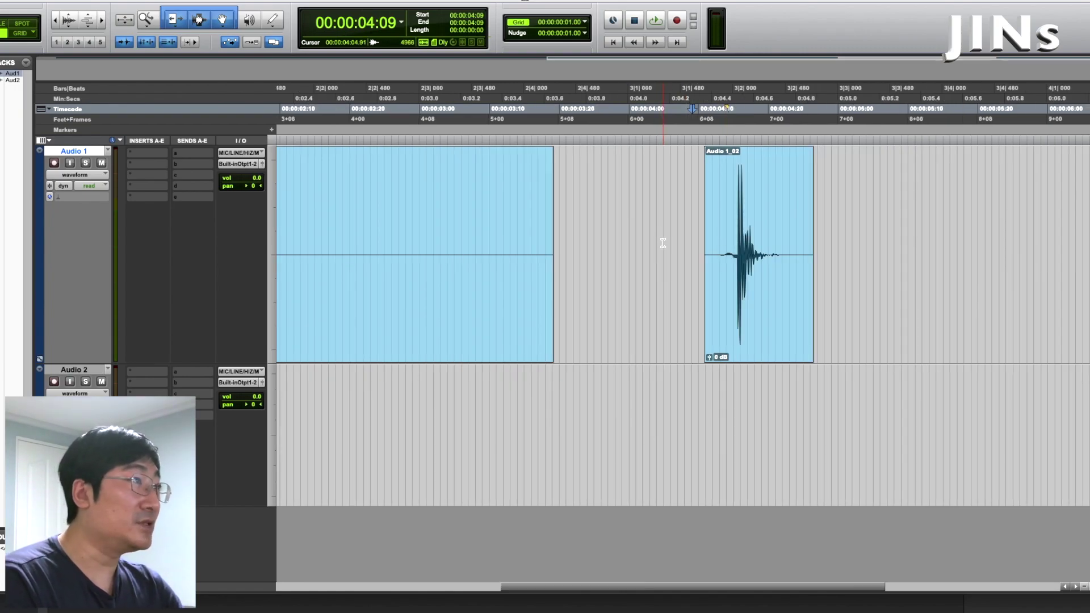
{"action": "key", "text": "space"}
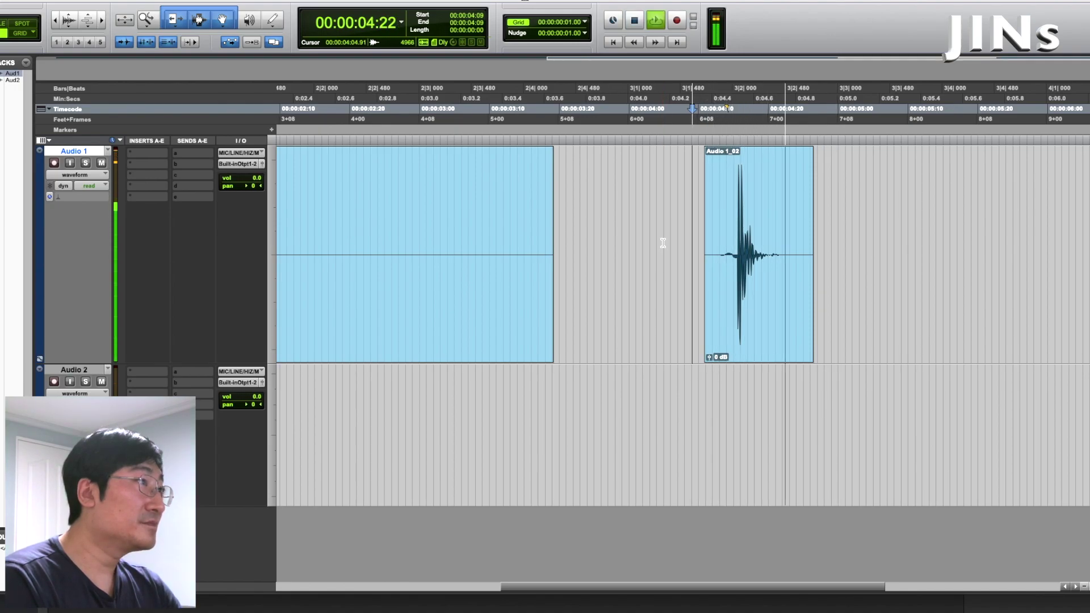
{"action": "key", "text": "space"}
Return the edit cursor to the session start and examine the two waveforms in Audio 1_01
{"action": "key", "text": "r"}
{"action": "key", "text": "Return"}
{"action": "key", "text": "r"}
{"action": "key", "text": "t"}
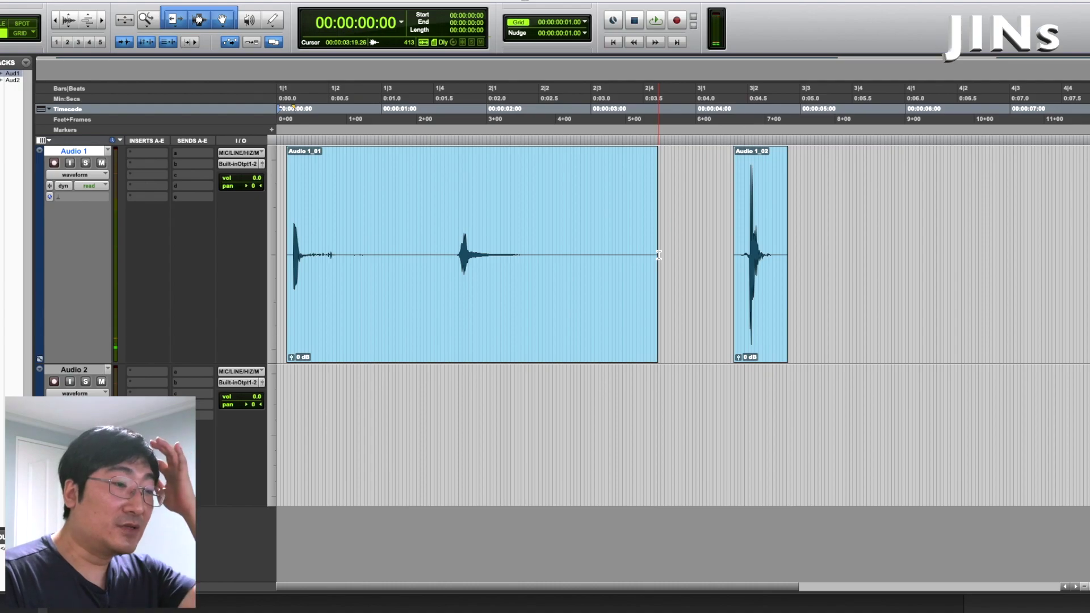
{"action": "key", "text": "t"}
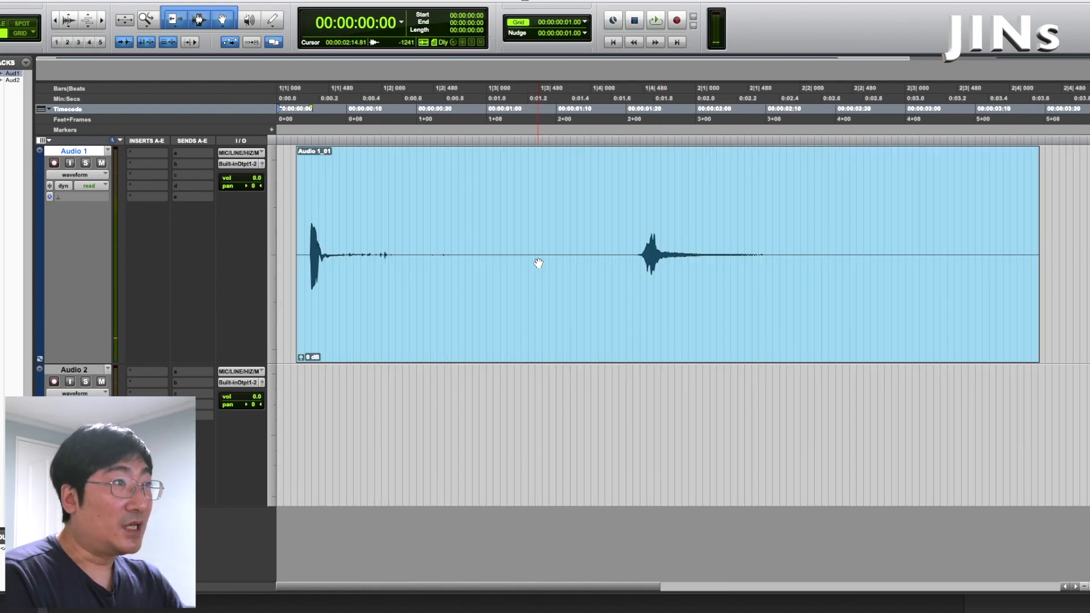
{"action": "key", "text": "t"}
{"action": "key", "text": "r"}
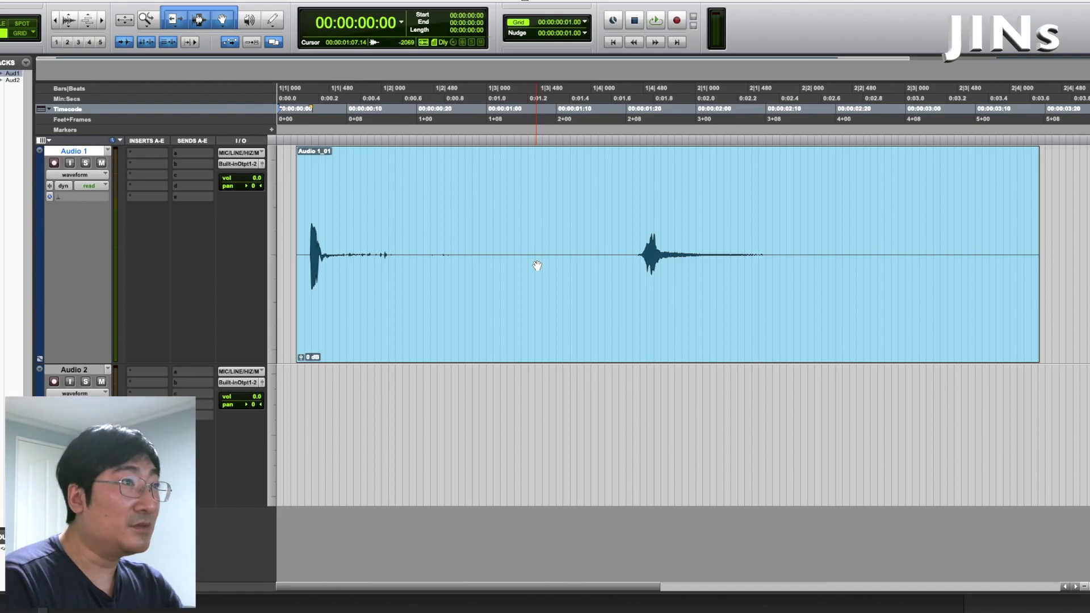
Compare the envelope shapes of the two Audio 1_01 sounds with the Audio 1_02 waveform
{"action": "key", "text": "super+bracketleft"}
{"action": "key", "text": "super+bracketleft"}
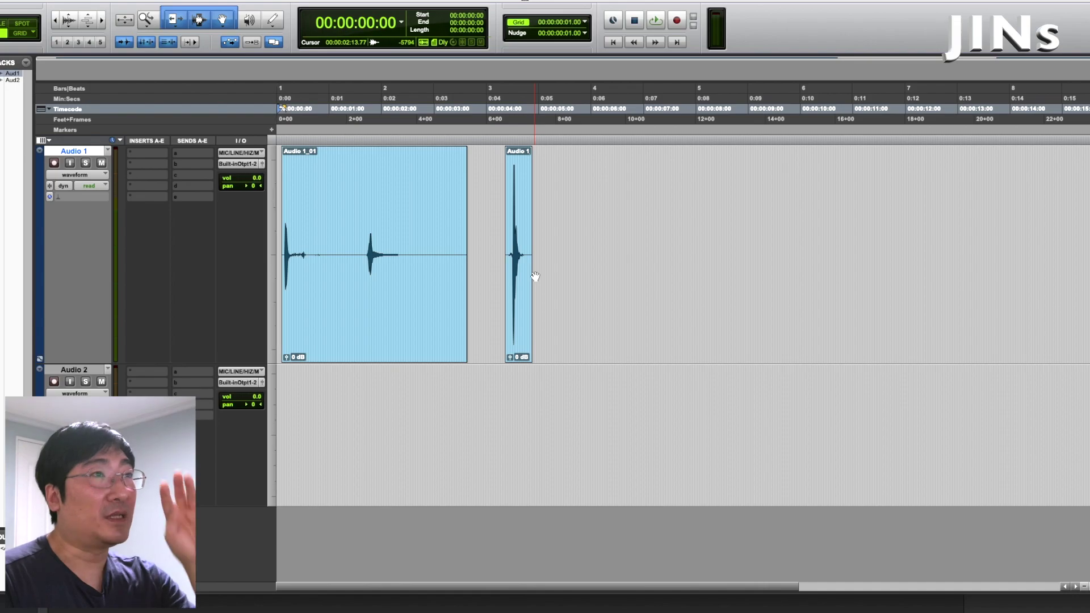
{"action": "key", "text": "super+bracketright"}
{"action": "key", "text": "super+bracketright"}
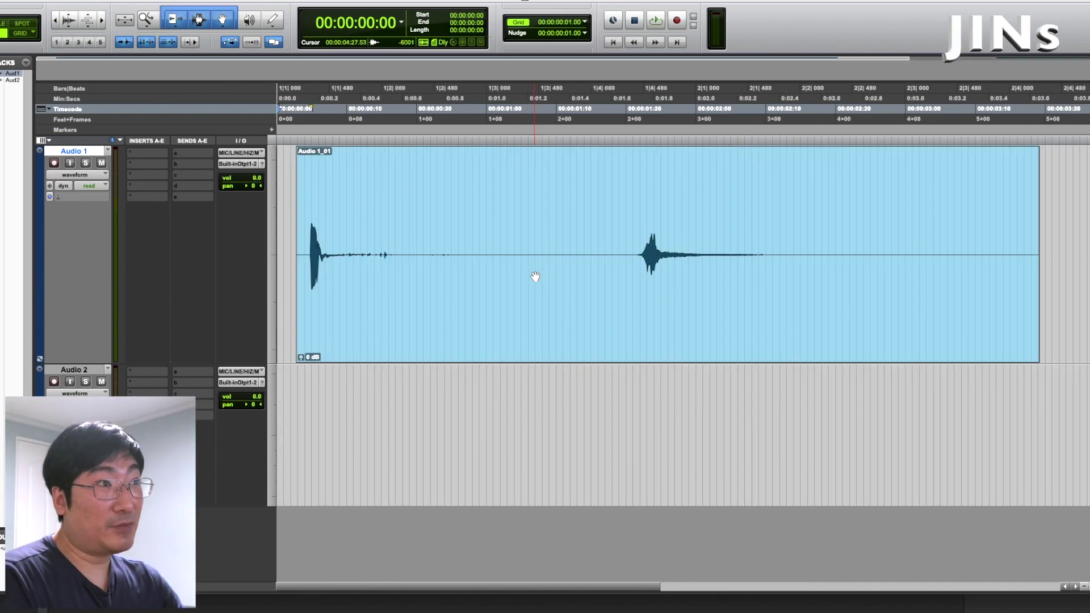
{"action": "key", "text": "super+bracketleft"}
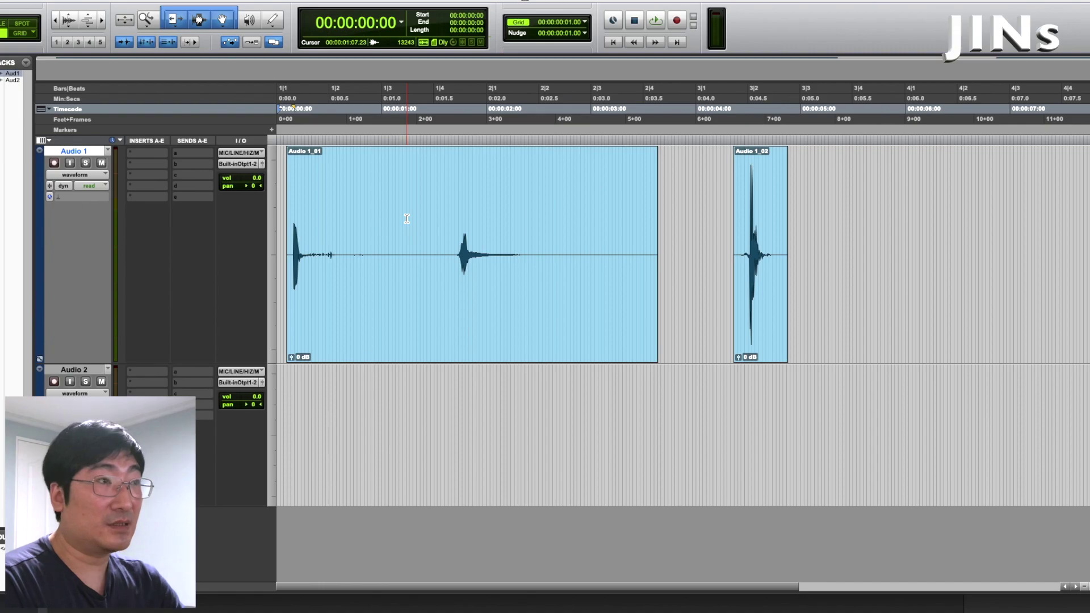
{"action": "key", "text": "ctrl+]"}
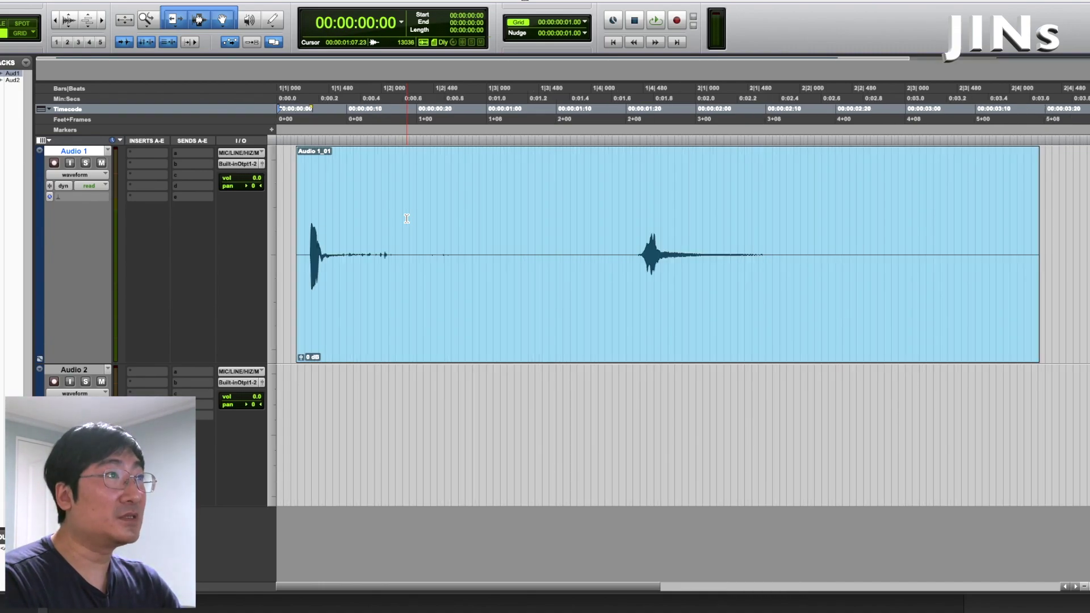
{"action": "key", "text": "ctrl+["}
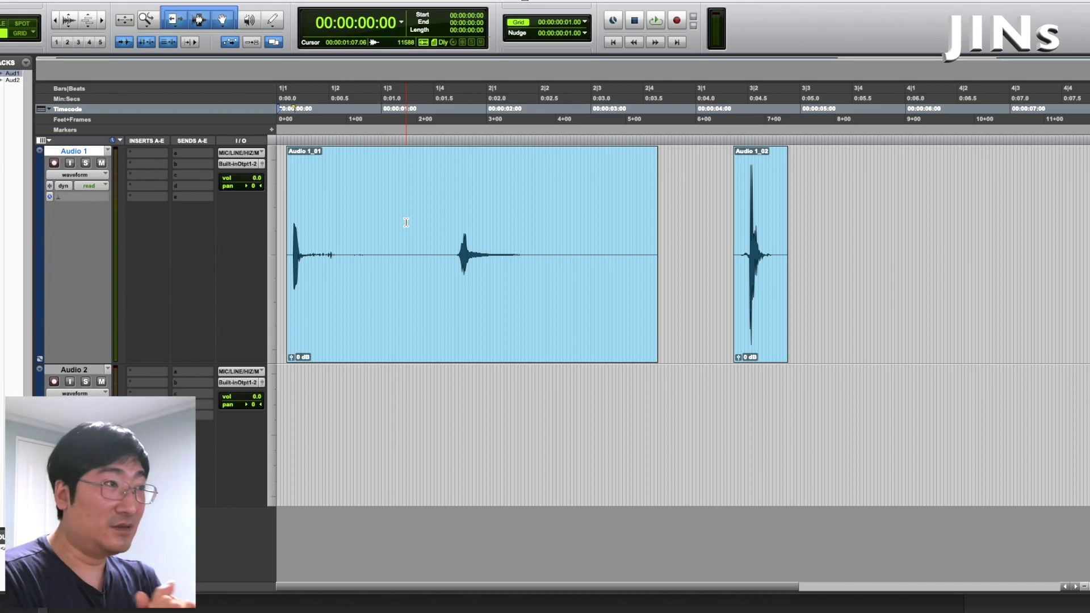
{"action": "scroll", "coordinate": [398, 267], "scroll_direction": "up", "scroll_amount": 5}
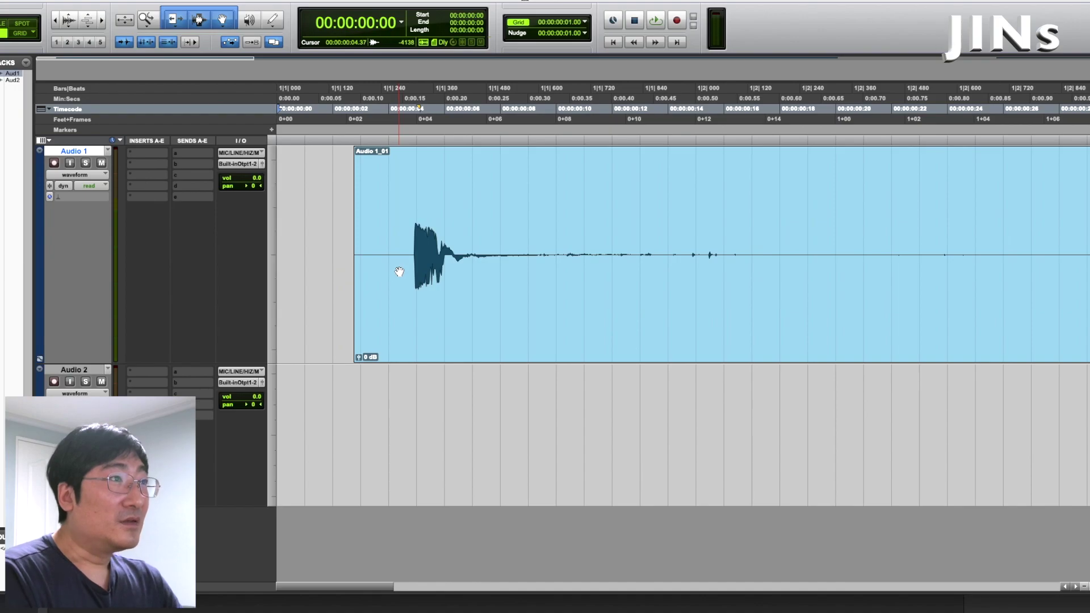
{"action": "scroll", "coordinate": [406, 271], "scroll_direction": "down", "scroll_amount": 5}
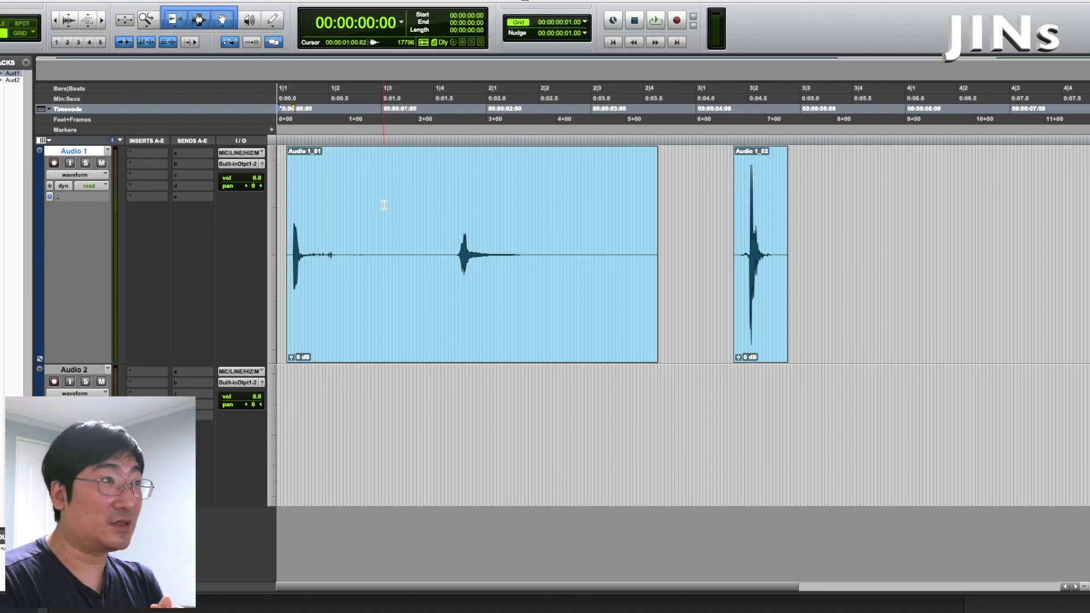
Examine the envelope shapes of the two Audio 1_01 sounds and Audio 1_02 at different magnifications
{"action": "key", "text": "ctrl+bracketright"}
{"action": "key", "text": "ctrl+bracketright"}
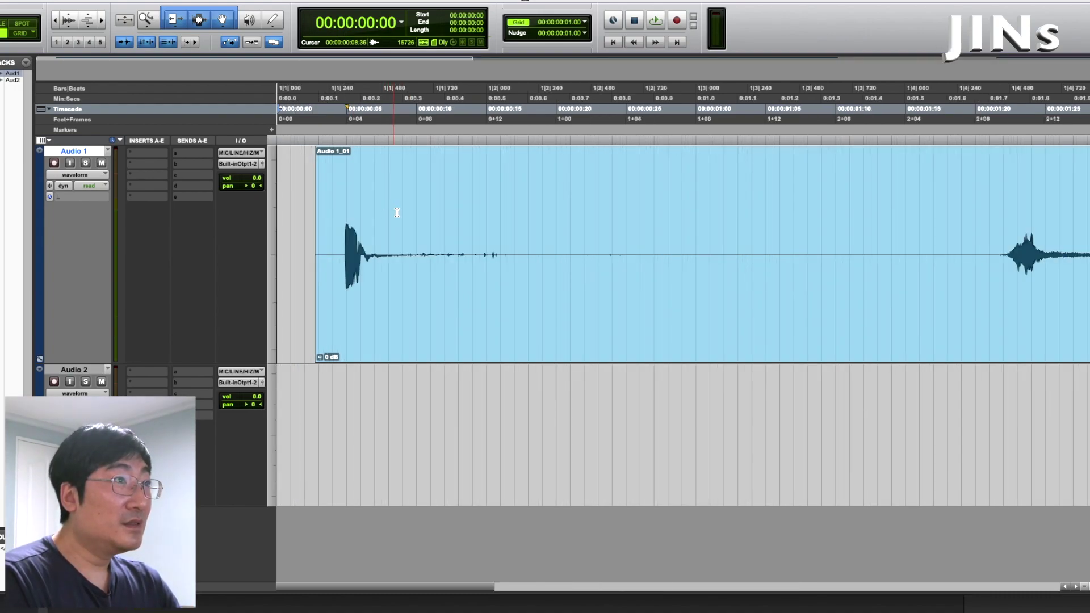
{"action": "key", "text": "ctrl+bracketleft"}
{"action": "key", "text": "ctrl+bracketleft"}
{"action": "key", "text": "ctrl+bracketleft"}
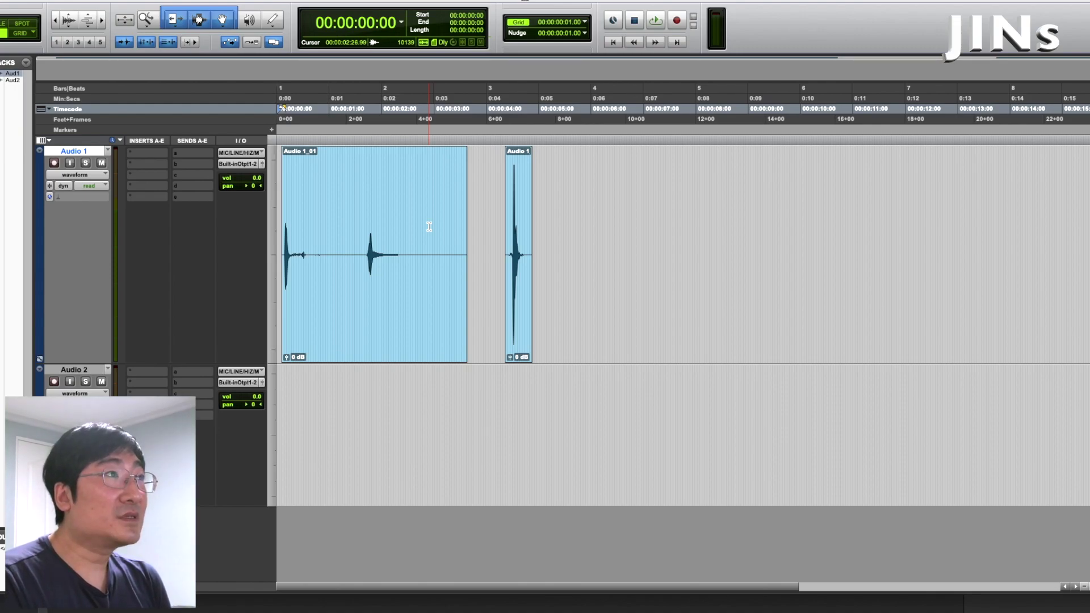
{"action": "key", "text": "t"}
{"action": "key", "text": "t"}
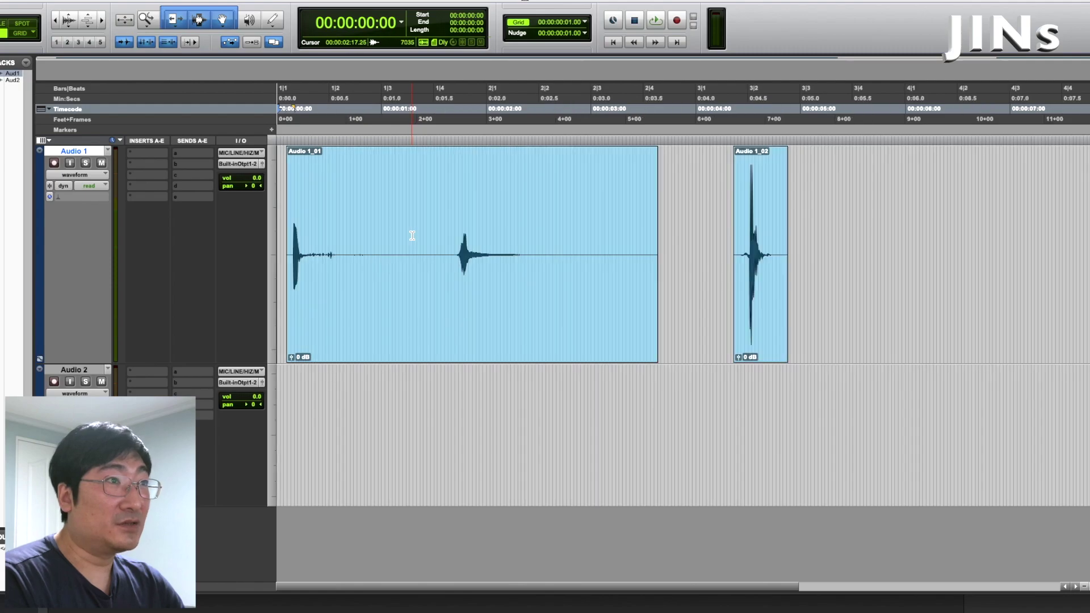
{"action": "key", "text": "r"}
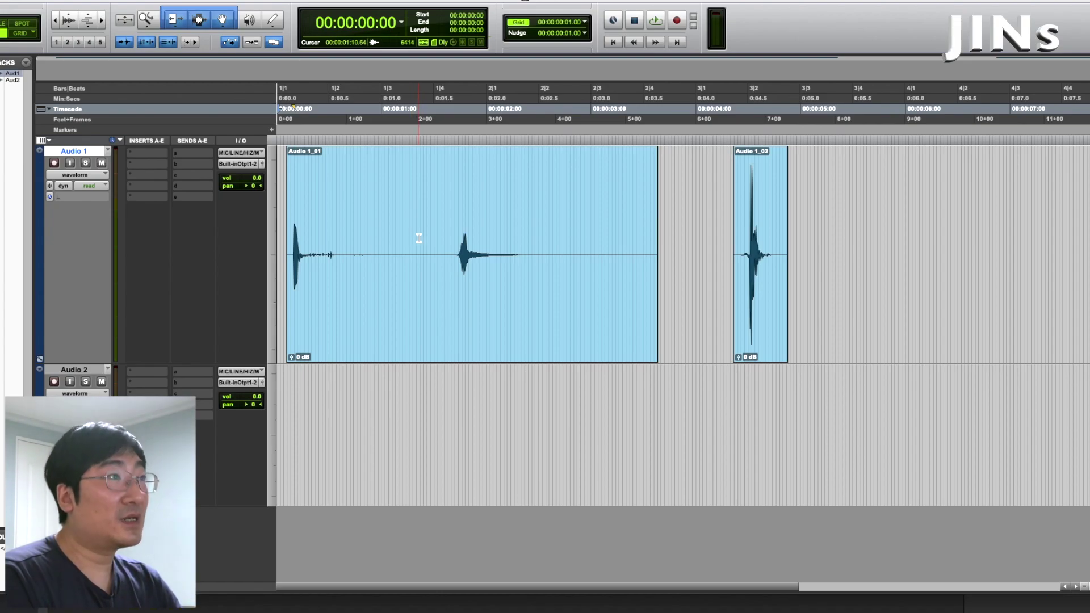
{"action": "key", "text": "super+bracketright"}
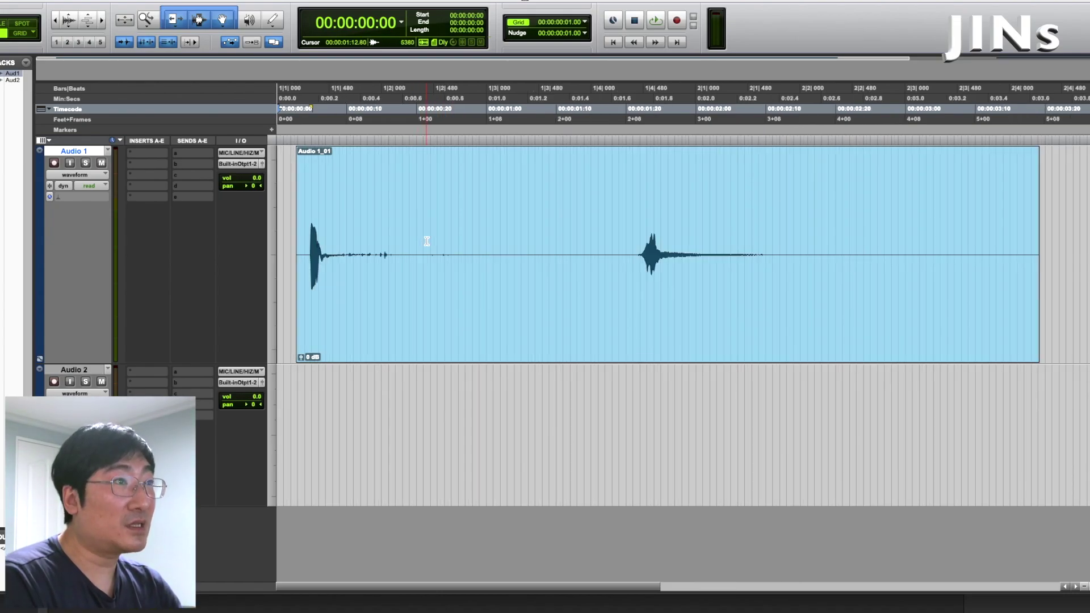
{"action": "key", "text": "super+bracketleft"}
Select the second sound in Audio 1_01, from 00:00:01:20 to 00:00:03:08, to examine its attack and decay
{"action": "left_click", "coordinate": [463, 234]}
{"action": "left_click_drag", "start_coordinate": [462, 233], "coordinate": [576, 242]}
{"action": "left_click", "coordinate": [429, 233]}
{"action": "left_click_drag", "start_coordinate": [454, 234], "coordinate": [623, 237]}
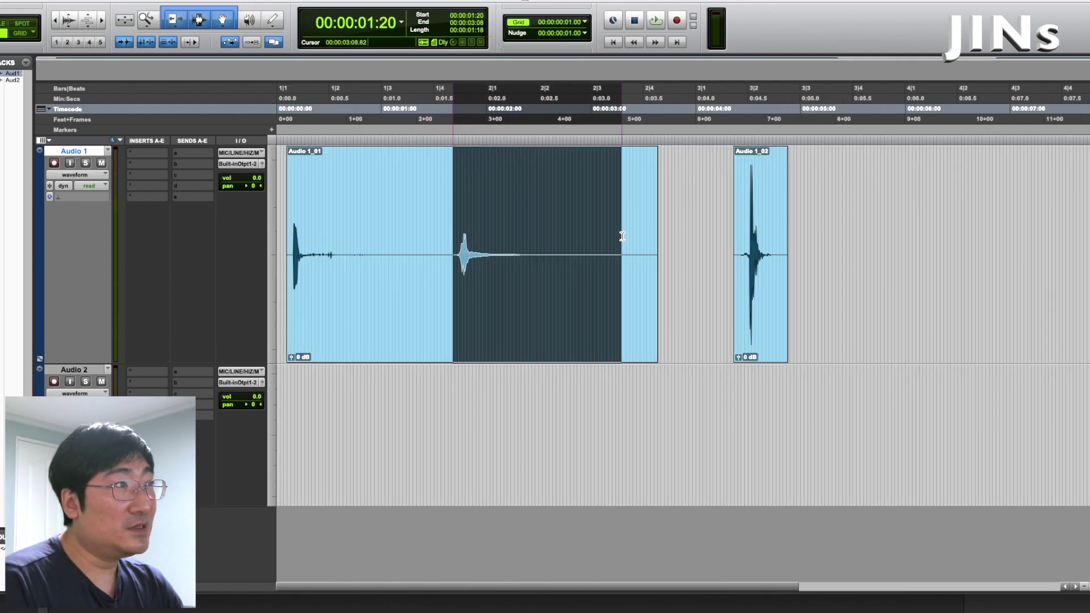
{"action": "left_click_drag", "start_coordinate": [463, 233], "coordinate": [635, 233]}
{"action": "left_click_drag", "start_coordinate": [452, 225], "coordinate": [593, 238]}
{"action": "left_click", "coordinate": [593, 237]}
{"action": "left_click", "coordinate": [457, 217]}
Place the edit cursor at 00:00:00:01, just before Audio 1_01, and play its first sound repeatedly
{"action": "key", "text": "super+bracketleft"}
{"action": "key", "text": "super+bracketleft"}
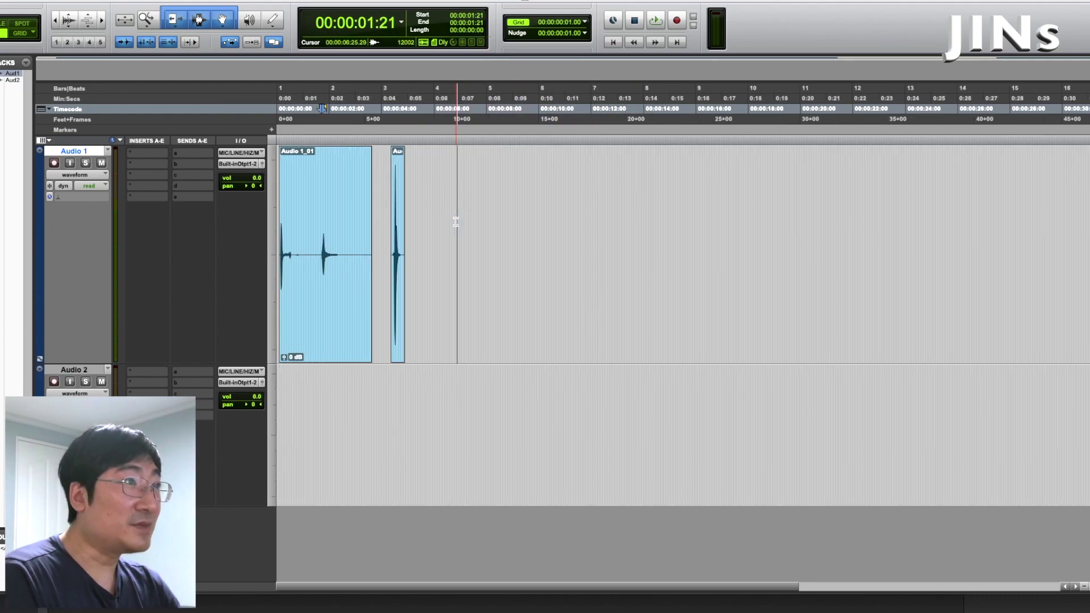
{"action": "key", "text": "super+bracketright"}
{"action": "key", "text": "super+bracketright"}
{"action": "key", "text": "super+bracketright"}
{"action": "left_click", "coordinate": [290, 213]}
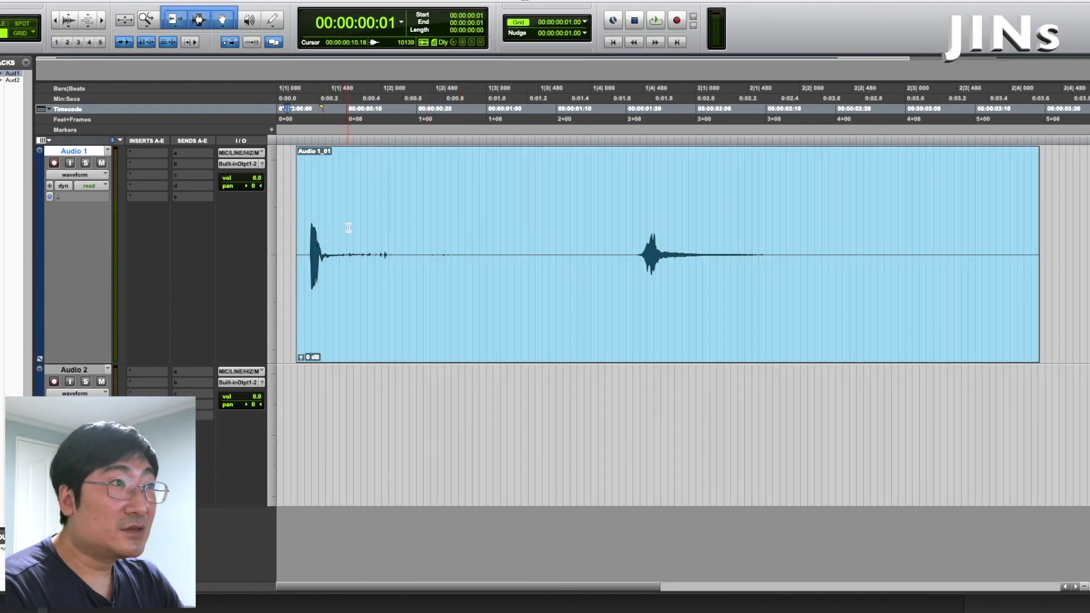
{"action": "key", "text": "space"}
{"action": "key", "text": "space"}
{"action": "key", "text": "space"}
{"action": "key", "text": "space"}
{"action": "key", "text": "space"}
{"action": "key", "text": "space"}
Select the first sound in Audio 1_01 from 00:00:00:04 to 00:00:00:17 and play the selection
{"action": "left_click_drag", "start_coordinate": [397, 226], "coordinate": [308, 239]}
{"action": "key", "text": "space"}
{"action": "key", "text": "space"}
{"action": "key", "text": "space"}
Add a master fader track below Audio 2 and place the edit cursor at 00:00:04:10
{"action": "left_click", "coordinate": [82, 372]}
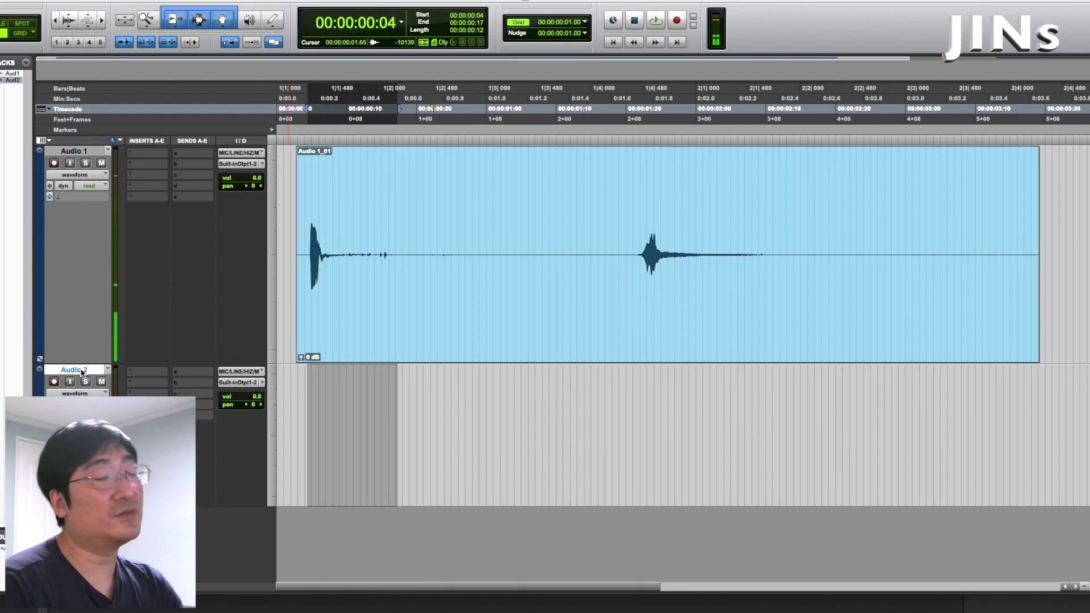
{"action": "key", "text": "super+shift+n"}
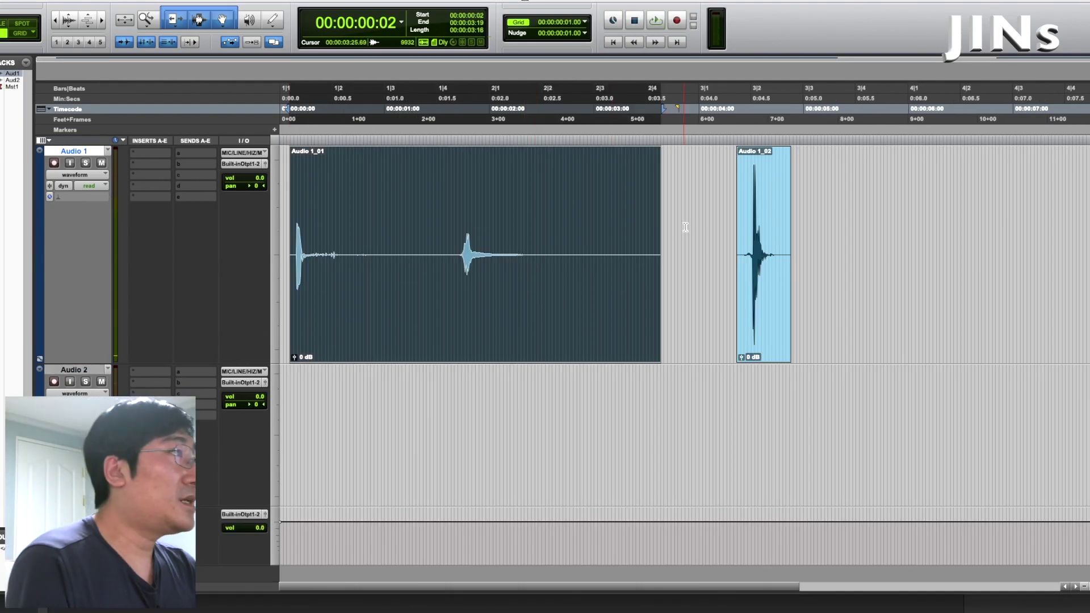
{"action": "left_click", "coordinate": [685, 227]}
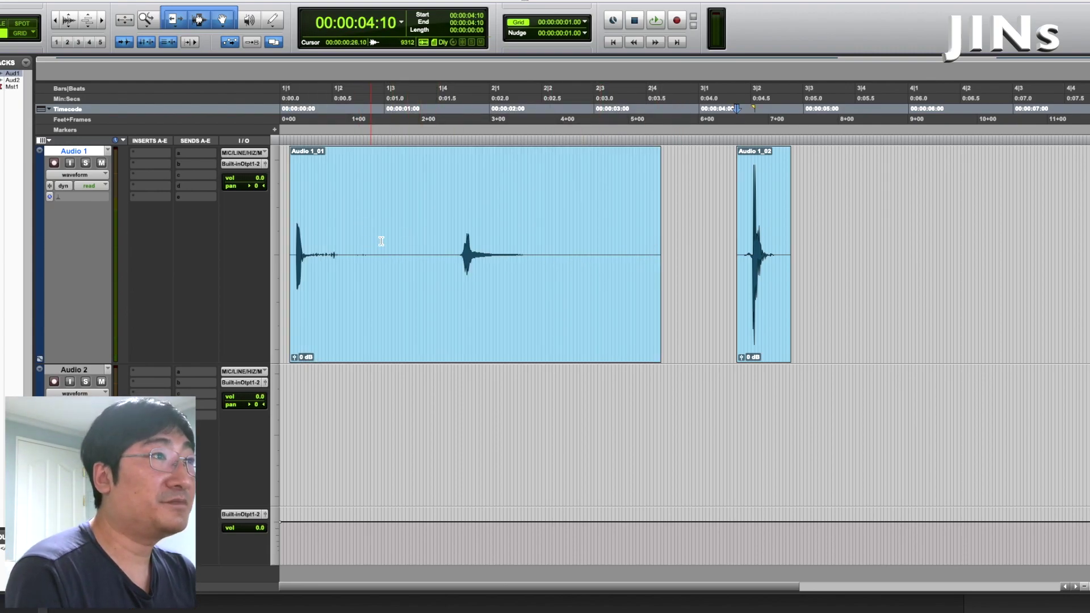
Separate Audio 1_01 into two spaced-apart clips, one per sound, and insert FabFilter Pro-Q 2 on Master 1
{"action": "key", "text": "super+bracketright"}
{"action": "key", "text": "super+bracketright"}
{"action": "key", "text": "super+bracketleft"}
{"action": "key", "text": "super+bracketleft"}
{"action": "key", "text": "super+bracketleft"}
{"action": "left_click", "coordinate": [382, 345]}
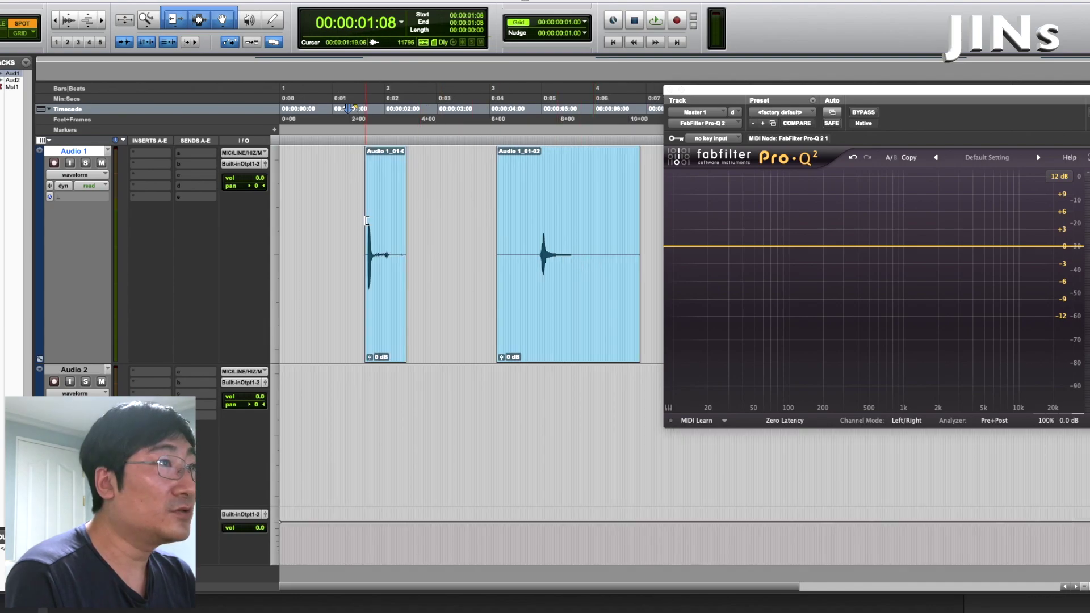
Create a marker at the start of the first Audio 1_01 clip
{"action": "left_click", "coordinate": [343, 222]}
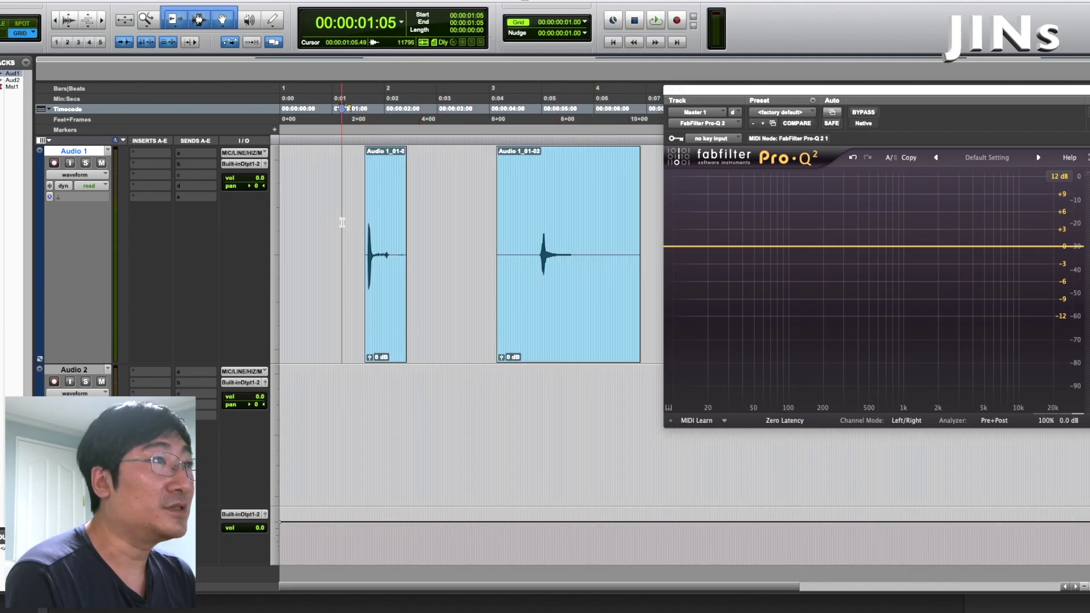
{"action": "key", "text": "Tab"}
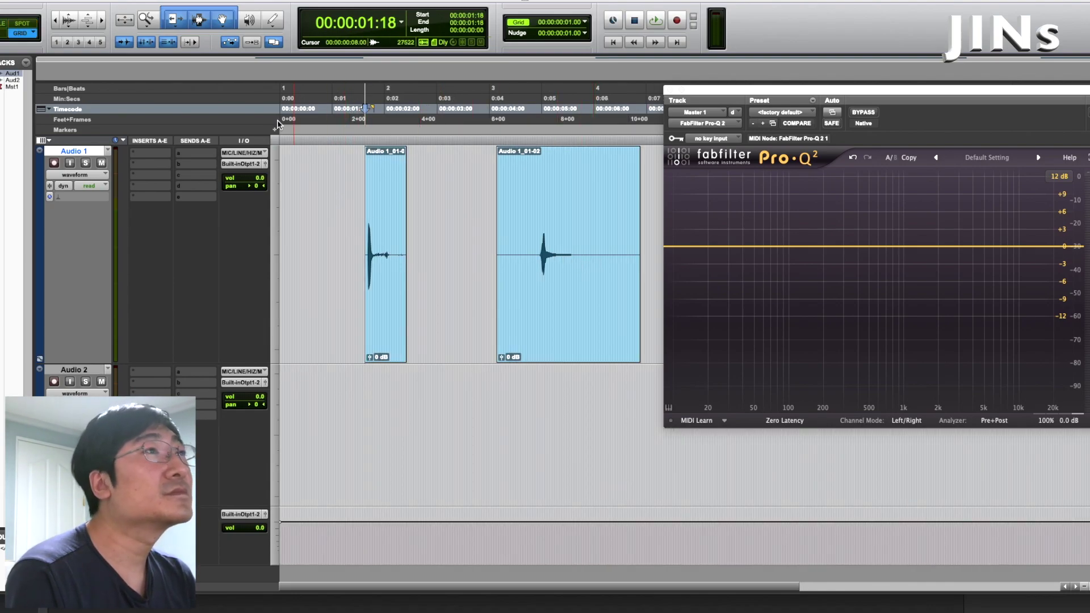
{"action": "key", "text": "KP_Enter"}
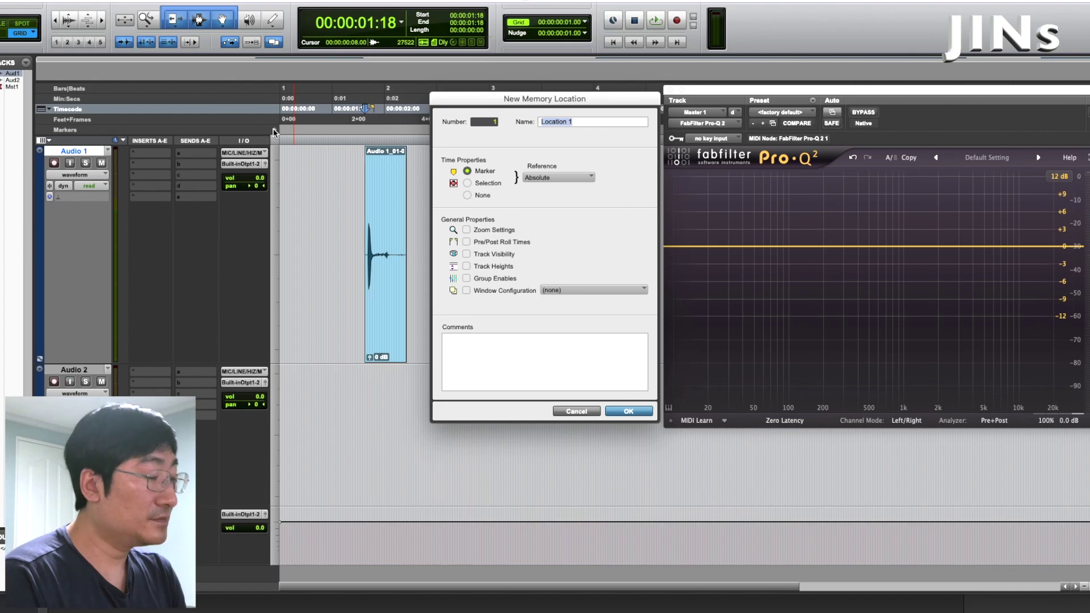
{"action": "key", "text": "Return"}
Close the Pro-Q 2 window and move the first clip earlier so it starts at 00:00:01:16
{"action": "key", "text": "t"}
{"action": "key", "text": "t"}
{"action": "key", "text": "t"}
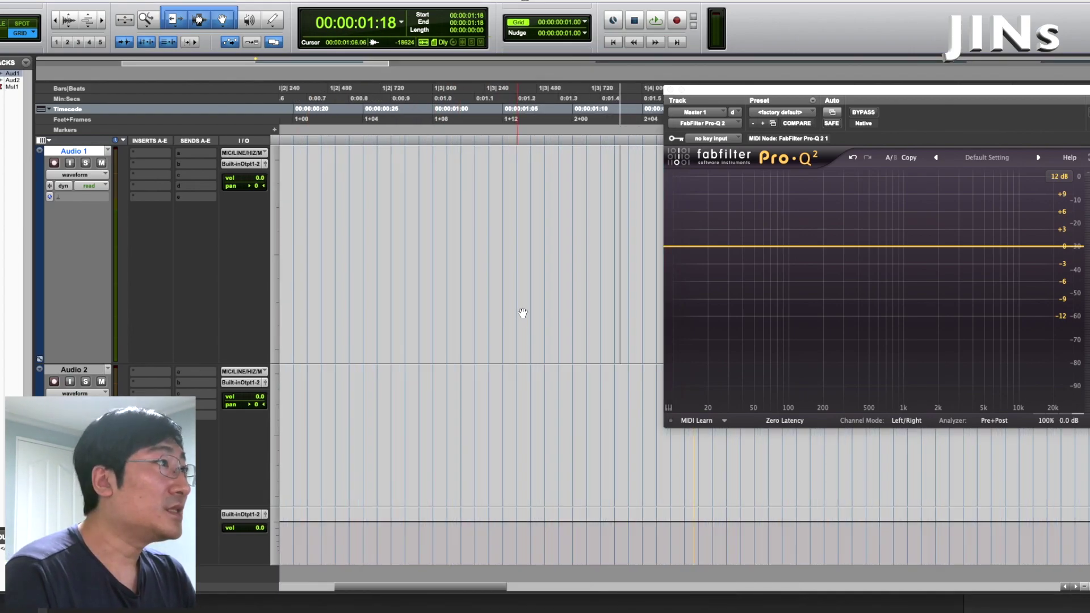
{"action": "left_click", "coordinate": [671, 90]}
{"action": "mouse_move", "coordinate": [795, 317]}
{"action": "left_mouse_down"}
{"action": "mouse_move", "coordinate": [805, 321]}
{"action": "mouse_move", "coordinate": [776, 319]}
{"action": "left_mouse_up"}
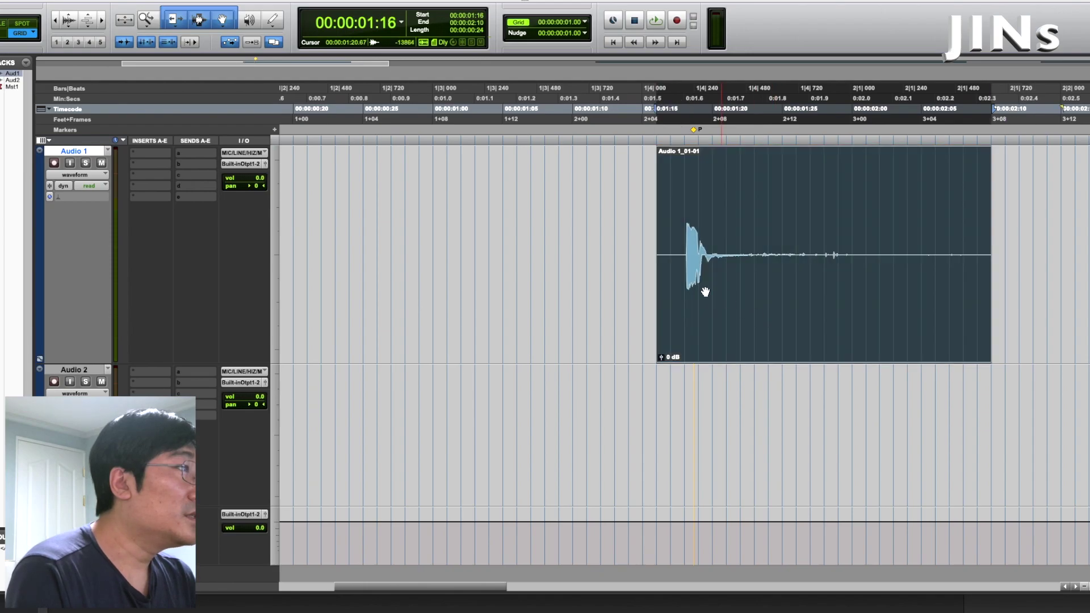
Set a sync point exactly at the attack onset of clip Audio 1_01-01
{"action": "left_click", "coordinate": [687, 222]}
{"action": "key", "text": "t"}
{"action": "key", "text": "t"}
{"action": "key", "text": "t"}
{"action": "key", "text": "t"}
{"action": "key", "text": "t"}
{"action": "key", "text": "t"}
{"action": "left_click", "coordinate": [666, 235]}
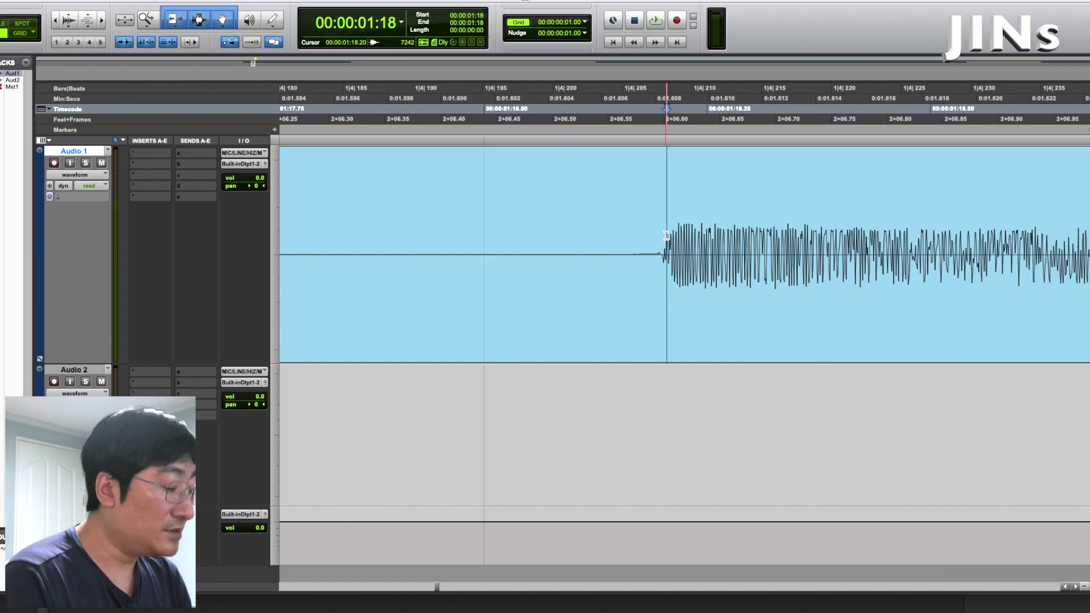
{"action": "key", "text": "r"}
{"action": "key", "text": "r"}
{"action": "key", "text": "r"}
{"action": "key", "text": "r"}
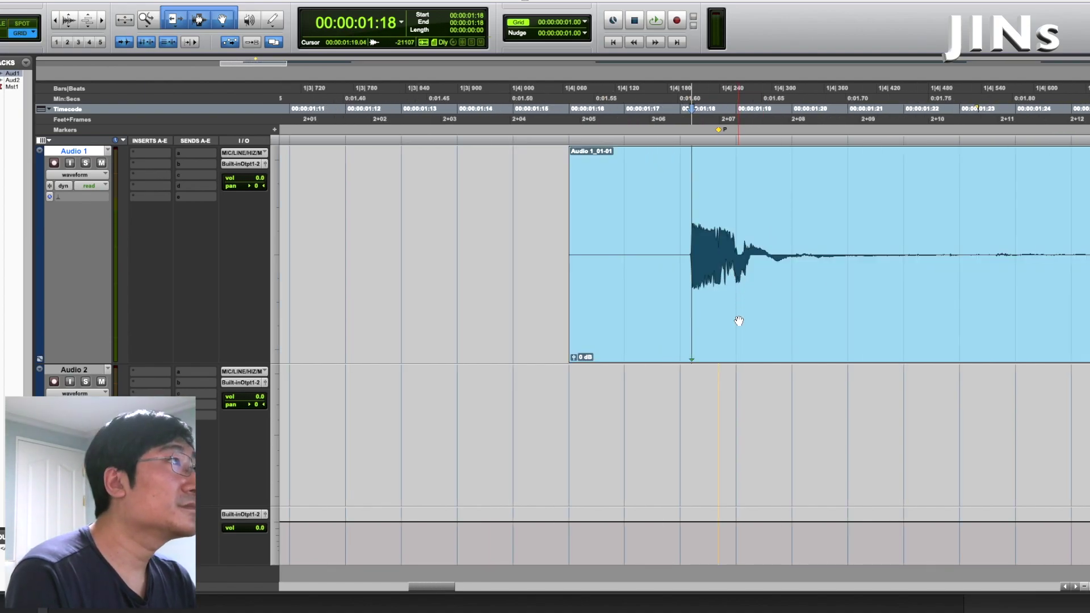
Align the Audio 1_01-01 sync point and the marker at 00:00:01:19, and check the attack onset up close
{"action": "left_click_drag", "start_coordinate": [738, 321], "coordinate": [762, 322]}
{"action": "left_click_drag", "start_coordinate": [721, 134], "coordinate": [737, 132]}
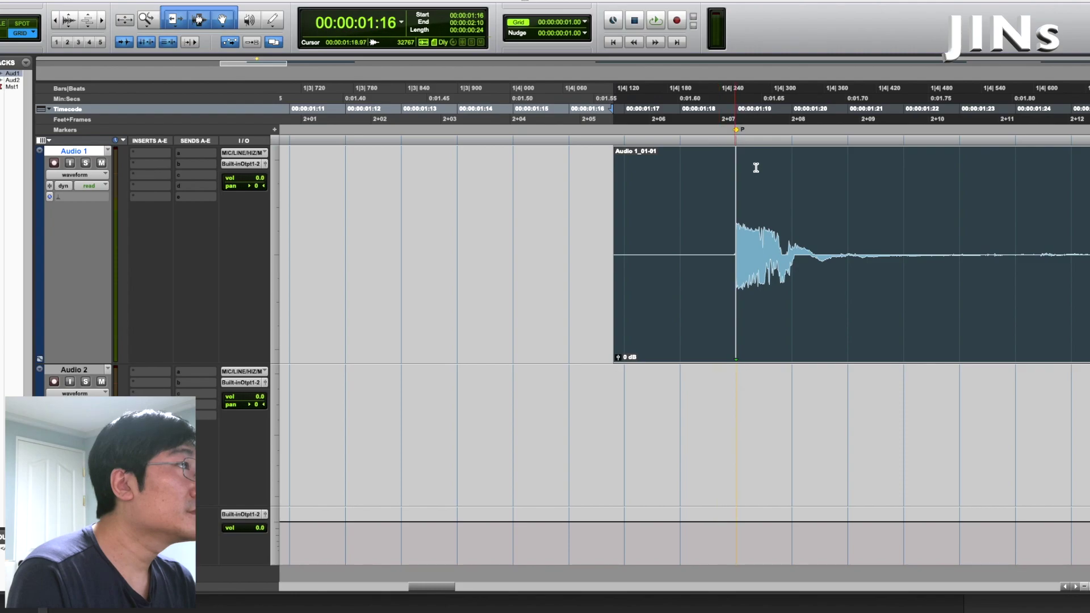
{"action": "left_click", "coordinate": [730, 232]}
{"action": "key", "text": "t"}
{"action": "key", "text": "t"}
{"action": "key", "text": "t"}
{"action": "key", "text": "r"}
{"action": "key", "text": "r"}
{"action": "key", "text": "r"}
{"action": "key", "text": "r"}
{"action": "key", "text": "r"}
Place the edit cursor at 00:00:01:14 and play clip Audio 1_01-01 repeatedly
{"action": "left_click", "coordinate": [625, 227]}
{"action": "key", "text": "space"}
{"action": "key", "text": "space"}
{"action": "key", "text": "space"}
{"action": "key", "text": "space"}
{"action": "key", "text": "space"}
{"action": "key", "text": "space"}
{"action": "key", "text": "r"}
{"action": "key", "text": "r"}
{"action": "key", "text": "r"}
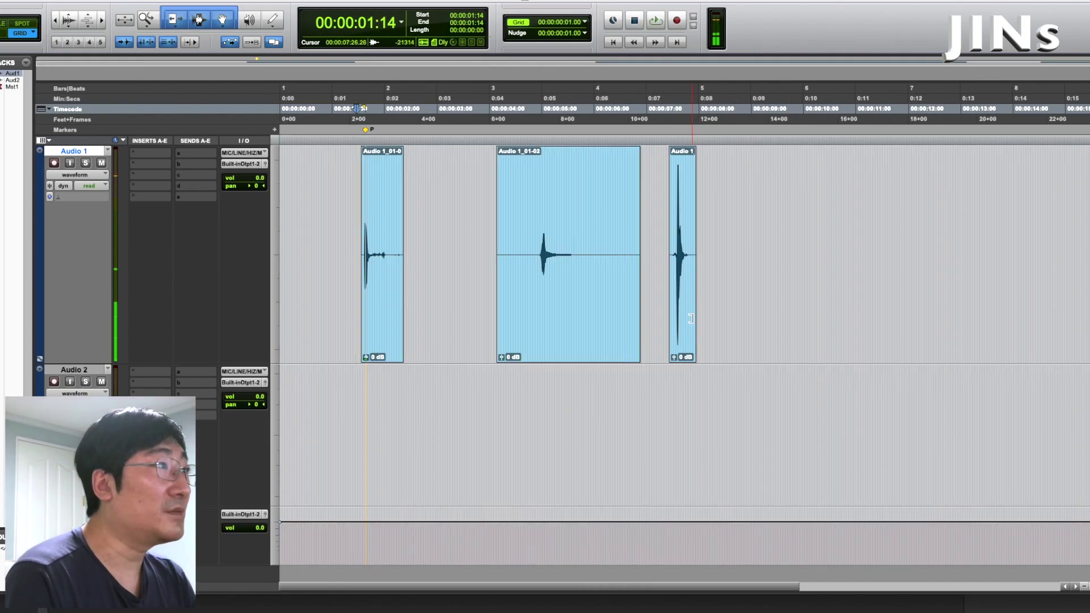
Trim a little off the end of the Audio 1_02 clip, and play the selected first clip
{"action": "left_click_drag", "start_coordinate": [690, 318], "coordinate": [685, 322]}
{"action": "left_click", "coordinate": [664, 228]}
{"action": "left_click", "coordinate": [370, 292]}
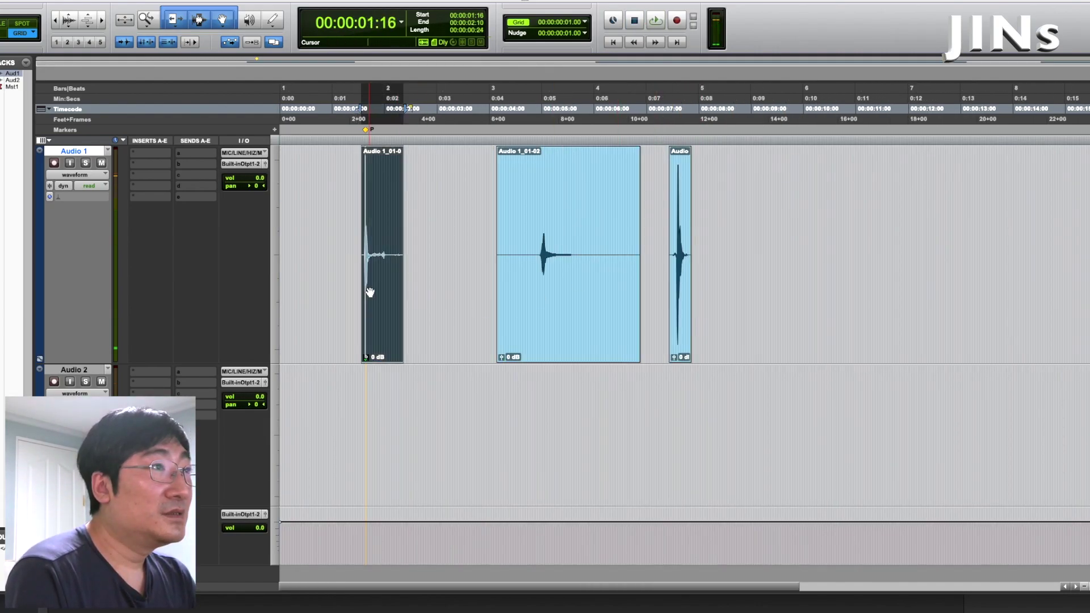
{"action": "key", "text": "space"}
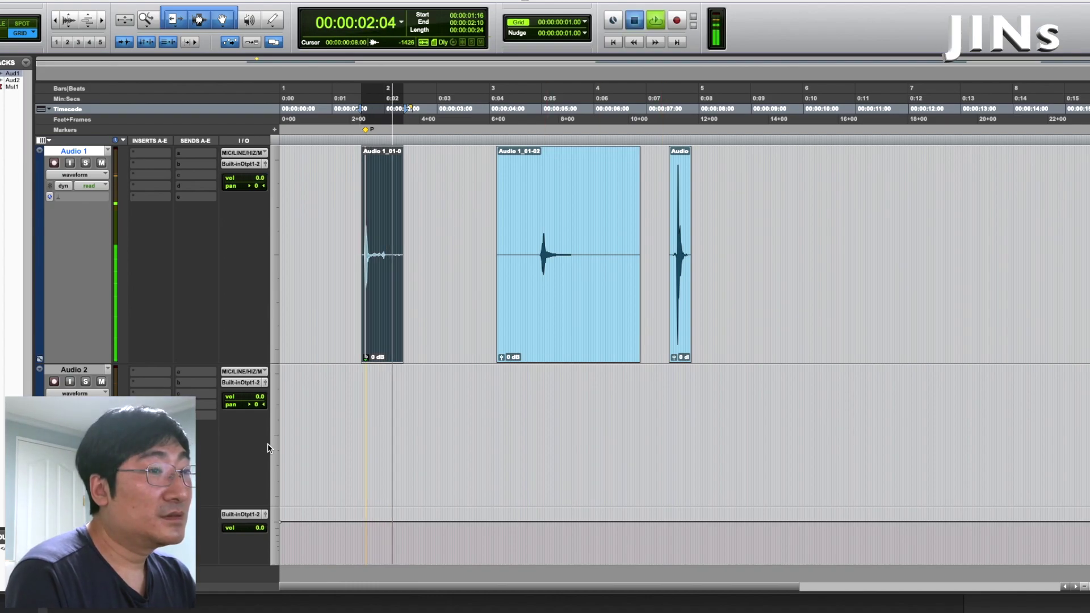
{"action": "key", "text": "space"}
Place the trimmed Audio 1_02 clip on the Audio 2 track at 00:00:01:16, beneath Audio 1_01-01
{"action": "key", "text": "t"}
{"action": "left_click_drag", "start_coordinate": [1071, 314], "coordinate": [456, 427]}
{"action": "key", "text": "t"}
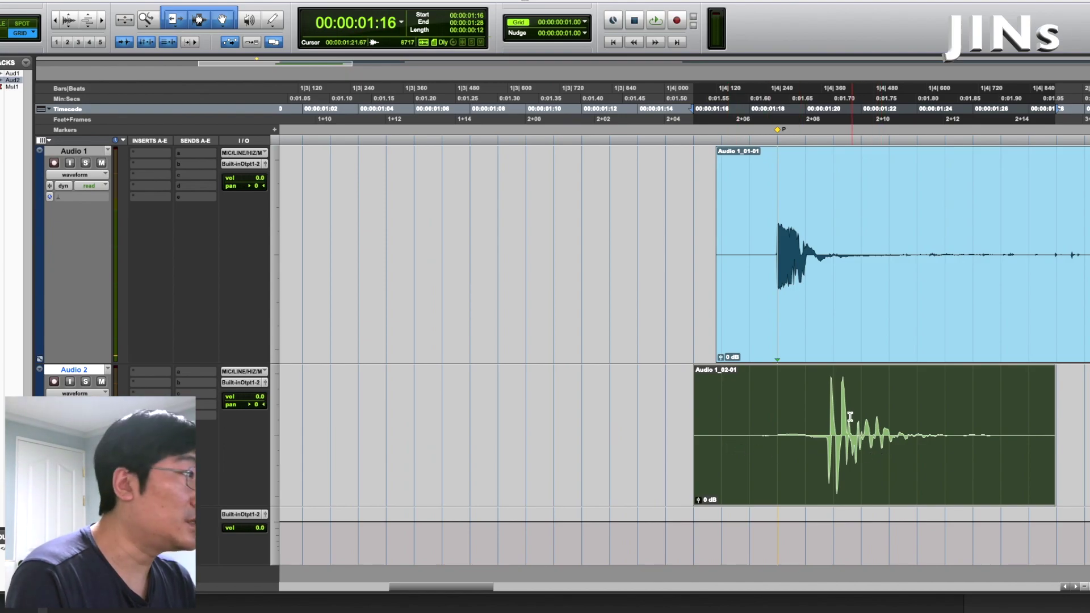
Set a sync point at the attack onset of clip Audio 1_02-01 on Audio 2, at 00:00:01:20
{"action": "left_click", "coordinate": [829, 386]}
{"action": "key", "text": "t"}
{"action": "key", "text": "t"}
{"action": "key", "text": "t"}
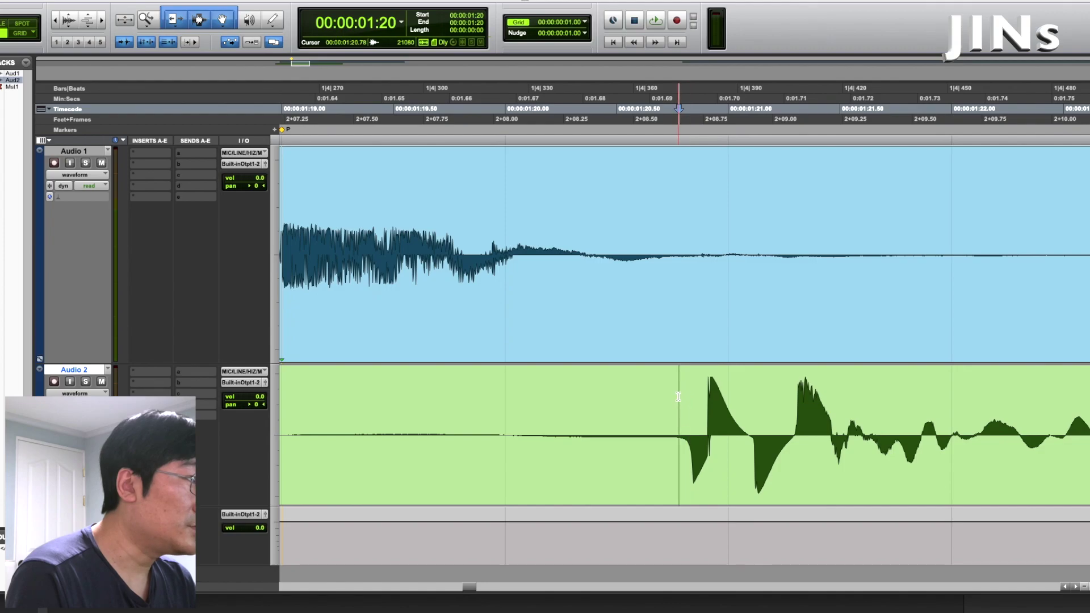
{"action": "key", "text": "r"}
{"action": "key", "text": "r"}
{"action": "key", "text": "r"}
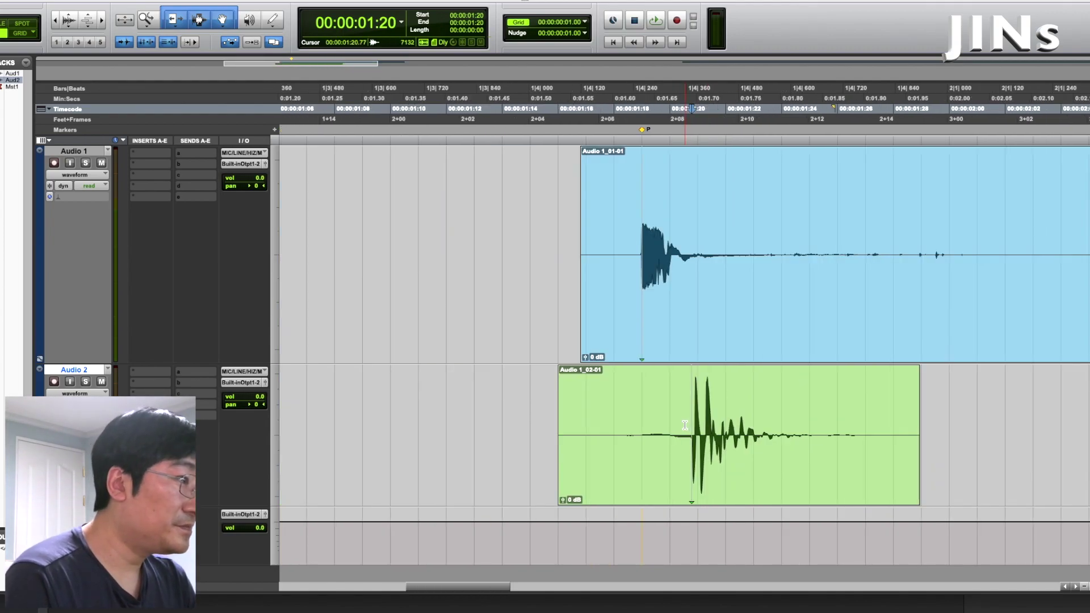
Move clip Audio 1_02-01 so its sync point lines up with the marker and the upper clip's attack
{"action": "key", "text": "F4"}
{"action": "left_click", "coordinate": [758, 324]}
{"action": "left_click_drag", "start_coordinate": [795, 460], "coordinate": [750, 464]}
Play the two aligned clips together repeatedly from just before the marker
{"action": "left_click", "coordinate": [583, 399]}
{"action": "key", "text": "space"}
{"action": "key", "text": "space"}
{"action": "key", "text": "space"}
{"action": "key", "text": "space"}
{"action": "key", "text": "space"}
{"action": "key", "text": "space"}
{"action": "key", "text": "space"}
{"action": "key", "text": "space"}
{"action": "key", "text": "space"}
{"action": "key", "text": "space"}
{"action": "key", "text": "space"}
{"action": "key", "text": "super+bracketleft"}
{"action": "key", "text": "super+bracketleft"}
Add a fade-out to the end of clip Audio 1_02-01 and play the result
{"action": "left_click_drag", "start_coordinate": [676, 375], "coordinate": [643, 376]}
{"action": "left_click", "coordinate": [602, 391]}
{"action": "key", "text": "space"}
{"action": "key", "text": "space"}
Place the edit cursor at 00:00:01:14 on Audio 1 and play the layered sounds repeatedly
{"action": "left_click", "coordinate": [580, 201]}
{"action": "key", "text": "space"}
{"action": "key", "text": "space"}
{"action": "key", "text": "space"}
{"action": "key", "text": "space"}
{"action": "key", "text": "space"}
{"action": "key", "text": "space"}
{"action": "left_click", "coordinate": [586, 206]}
{"action": "key", "text": "space"}
{"action": "key", "text": "space"}
{"action": "key", "text": "space"}
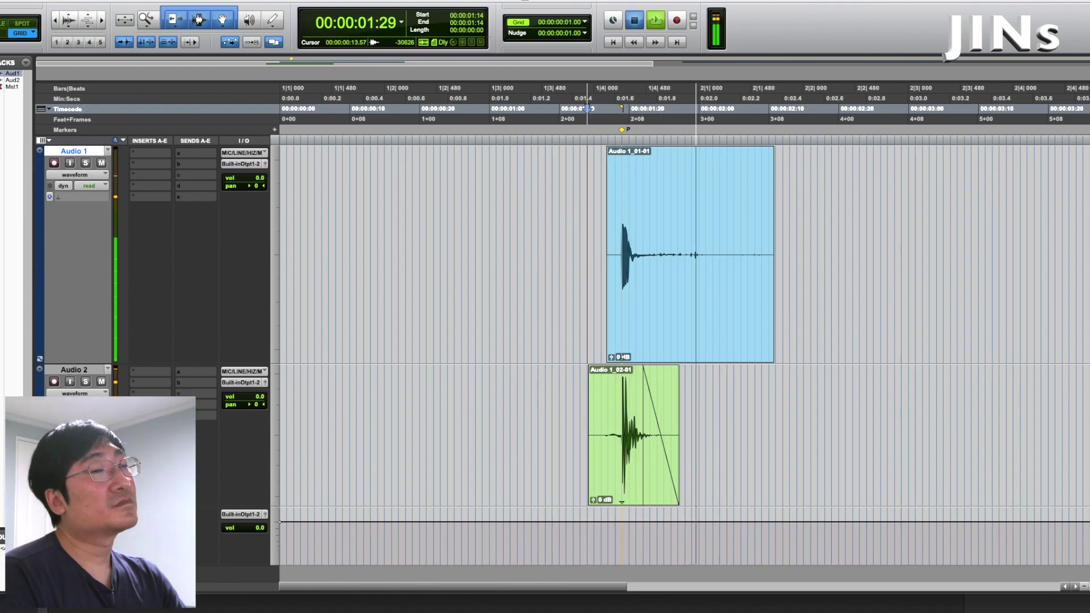
Open Pro-Q 2 on the master track, play the layered clips through it, and move its window clear of them
{"action": "left_click", "coordinate": [150, 514]}
{"action": "key", "text": "space"}
{"action": "key", "text": "space"}
{"action": "key", "text": "space"}
{"action": "key", "text": "space"}
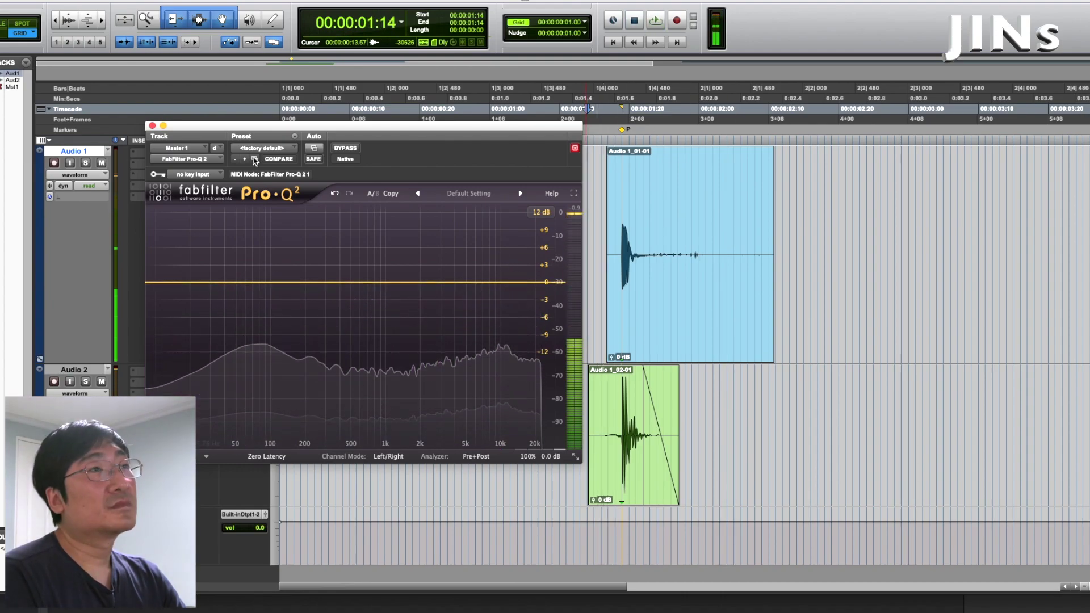
{"action": "left_click_drag", "start_coordinate": [258, 129], "coordinate": [724, 30]}
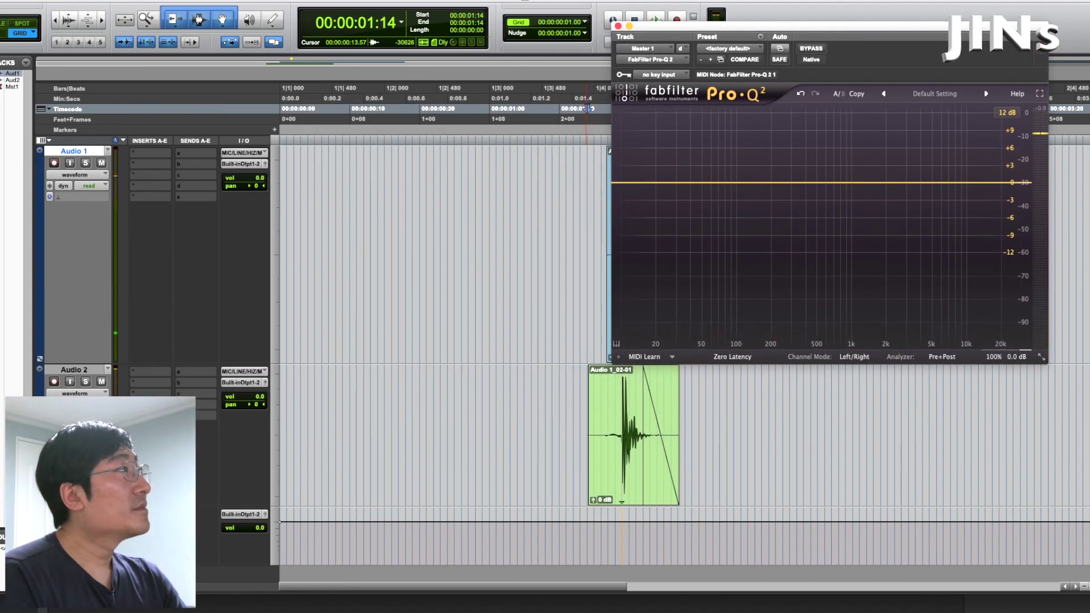
{"action": "left_click_drag", "start_coordinate": [990, 26], "coordinate": [1077, 11]}
Toggle the mute on Audio 2 during playback to compare the spectrum with and without the layered clip
{"action": "key", "text": "r"}
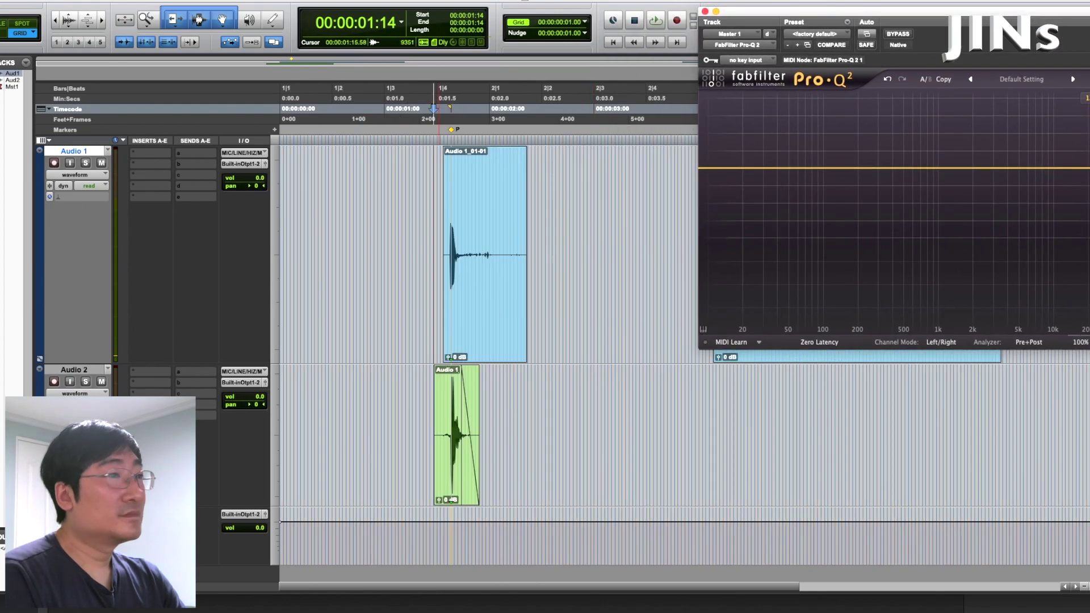
{"action": "left_click", "coordinate": [104, 381]}
{"action": "key", "text": "space"}
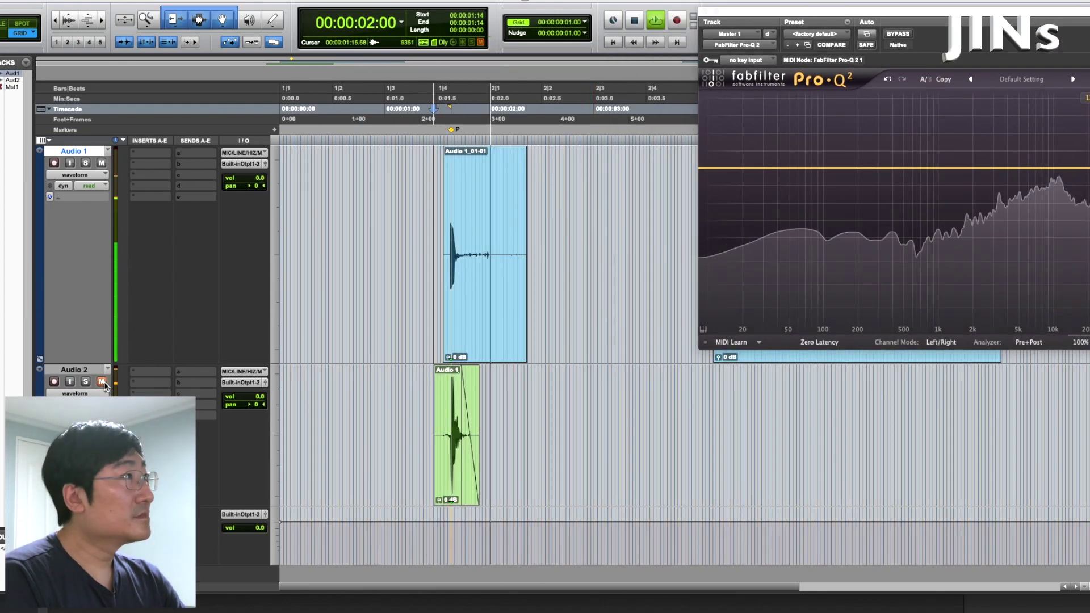
{"action": "key", "text": "space"}
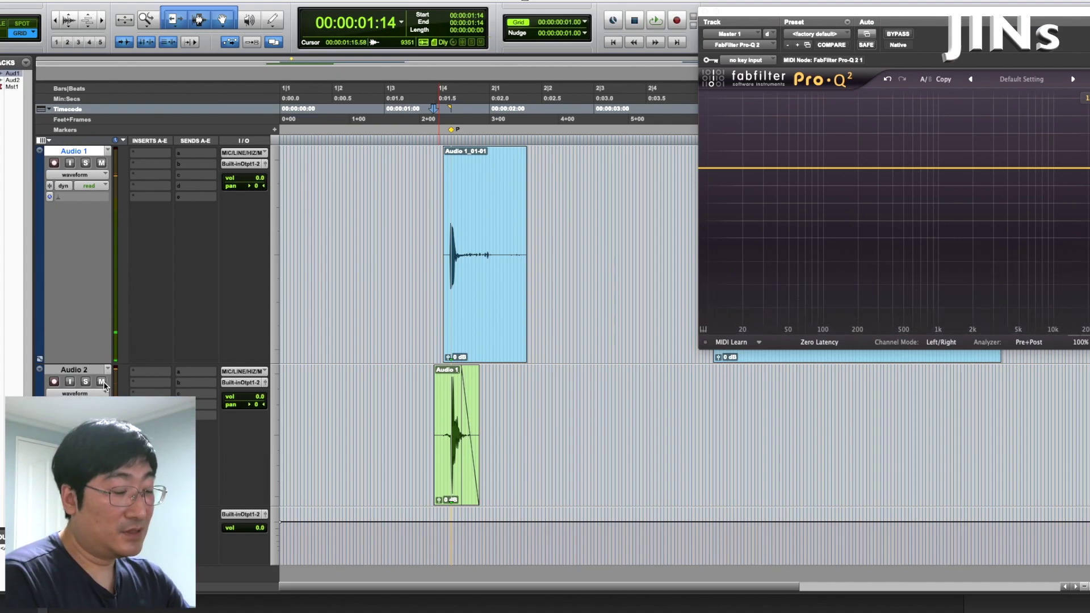
{"action": "left_click", "coordinate": [102, 381]}
{"action": "key", "text": "space"}
{"action": "left_click", "coordinate": [102, 382]}
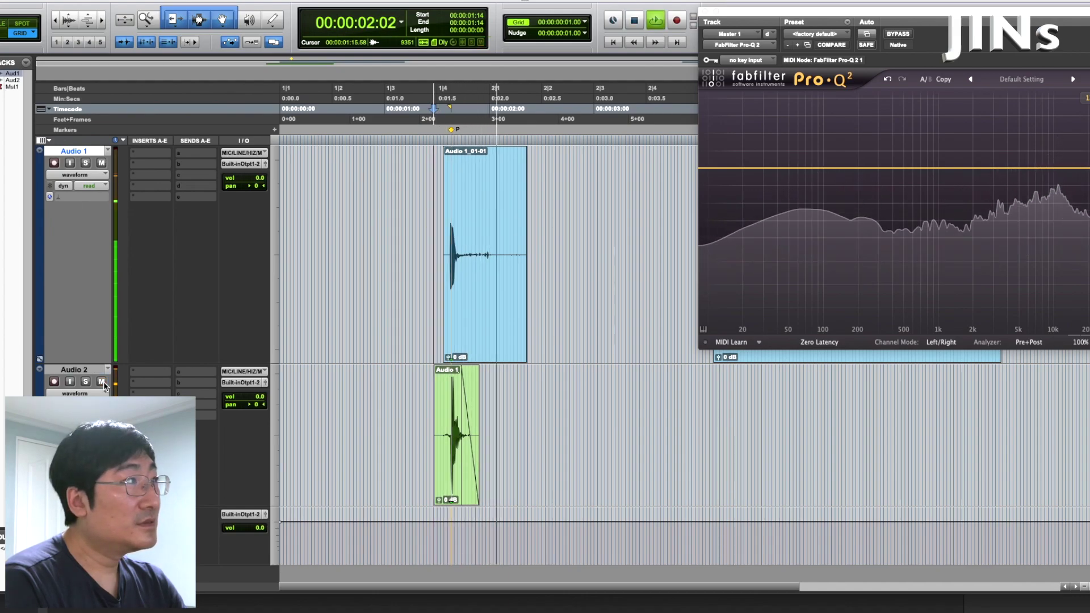
{"action": "left_click", "coordinate": [103, 381]}
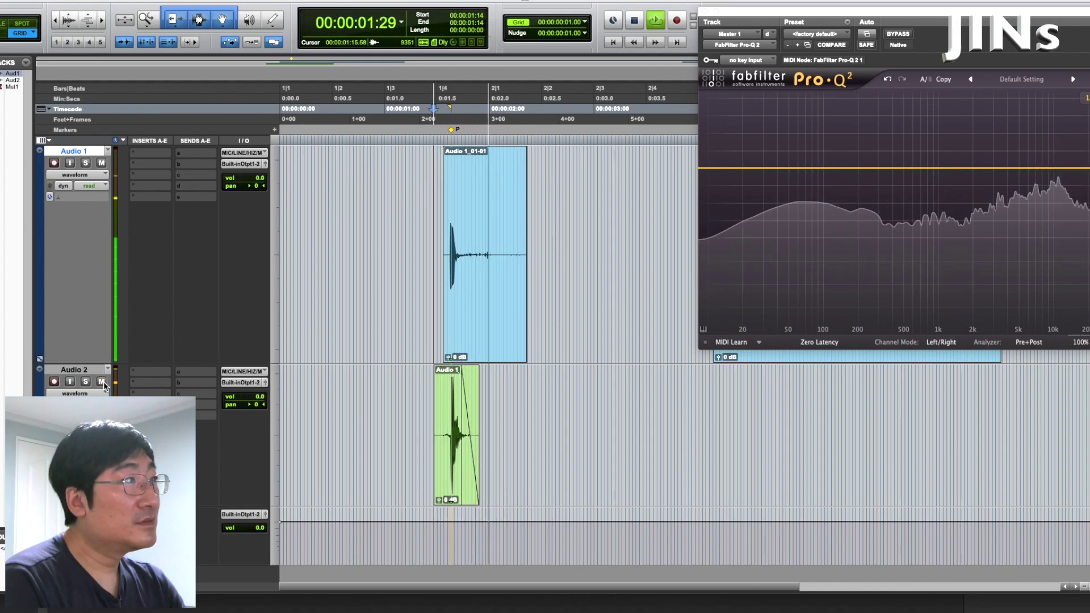
{"action": "key", "text": "space"}
Select clip Audio 1_01-01 on Audio 1 and open FabFilter Pro-Q 2 as an AudioSuite process for it
{"action": "left_click", "coordinate": [462, 318]}
{"action": "left_click", "coordinate": [238, 1]}
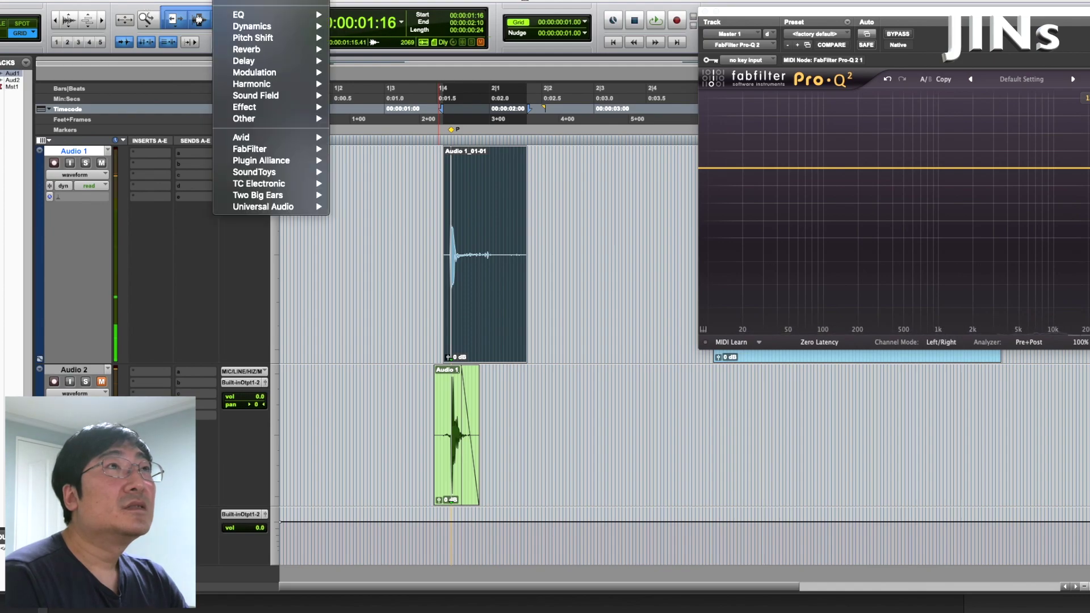
{"action": "mouse_move", "coordinate": [310, 14]}
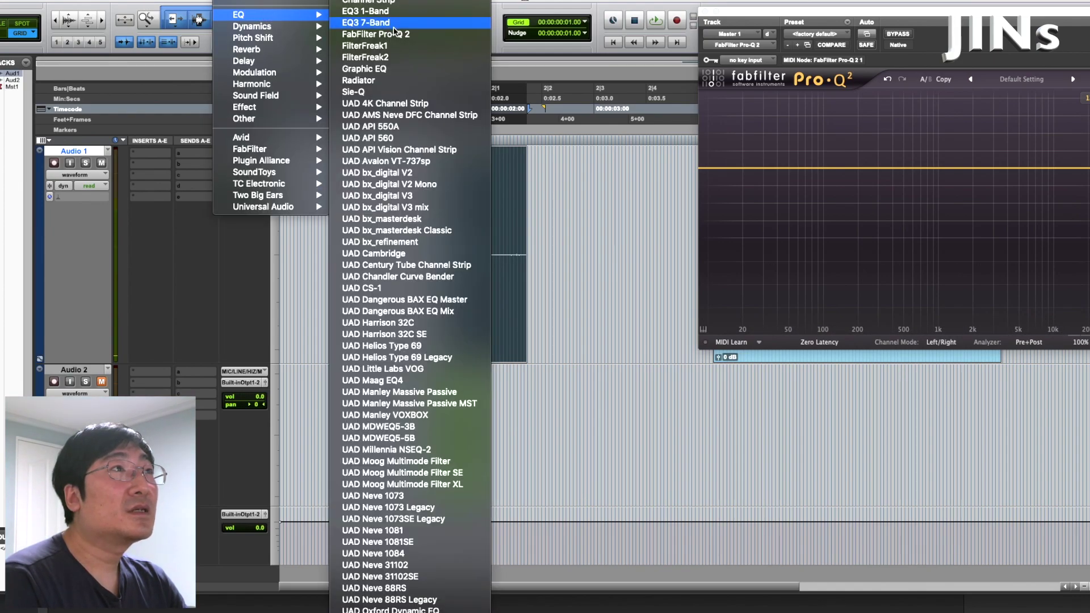
{"action": "left_click", "coordinate": [395, 34]}
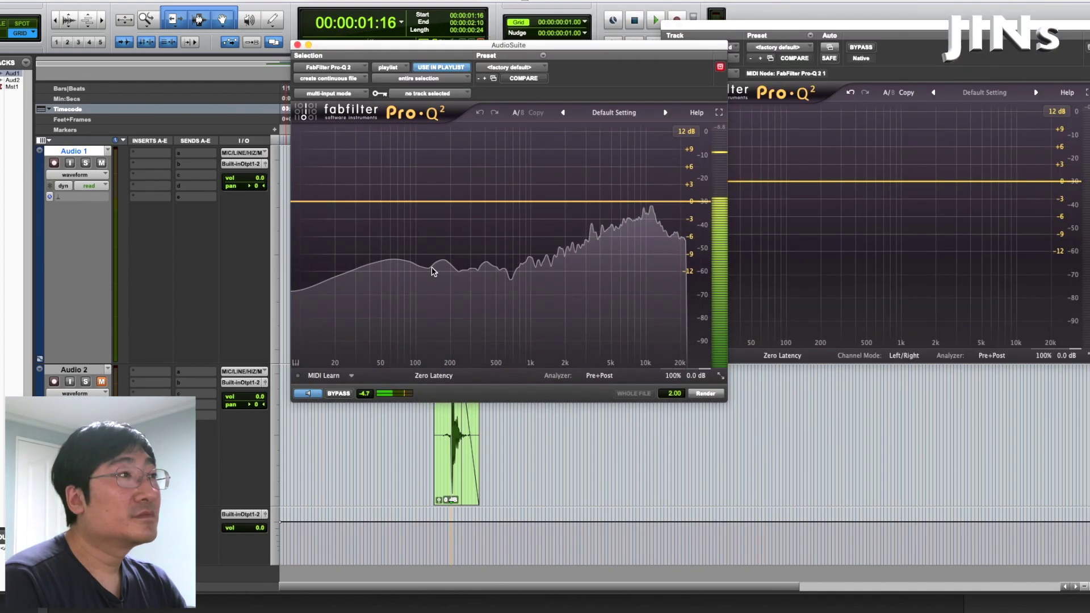
Add a Low Cut band at about 513 Hz, render it to the Audio 1 clip, and close the AudioSuite window
{"action": "left_click", "coordinate": [498, 206]}
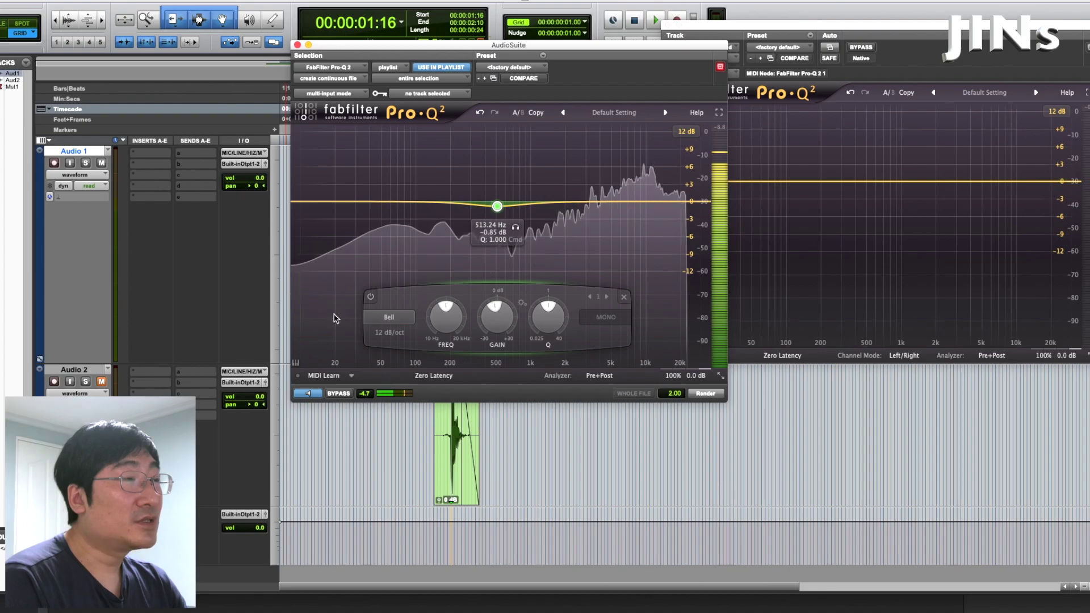
{"action": "left_click", "coordinate": [389, 316]}
{"action": "left_click", "coordinate": [396, 357]}
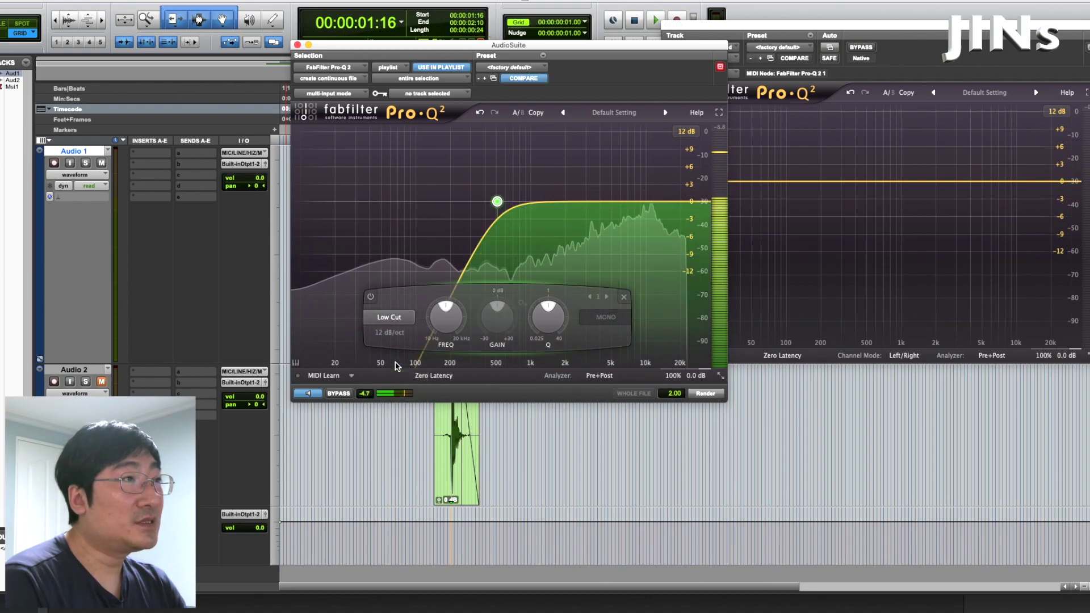
{"action": "mouse_move", "coordinate": [498, 203]}
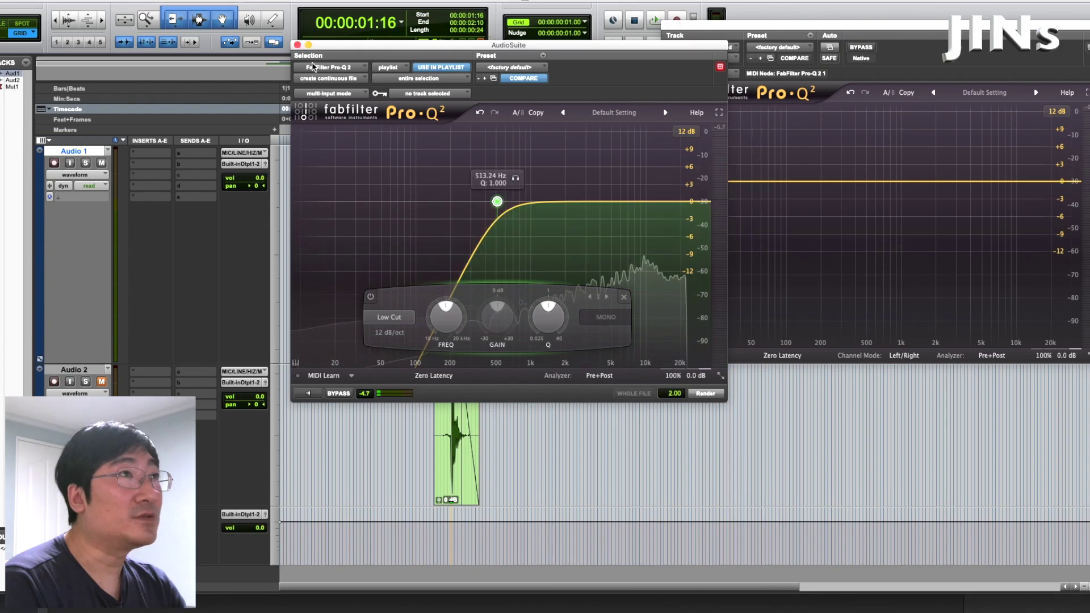
{"action": "left_click", "coordinate": [297, 44]}
Play the low-cut Audio 1 clip on its own with Audio 2 muted to examine its spectrum
{"action": "left_click", "coordinate": [430, 227]}
{"action": "key", "text": "space"}
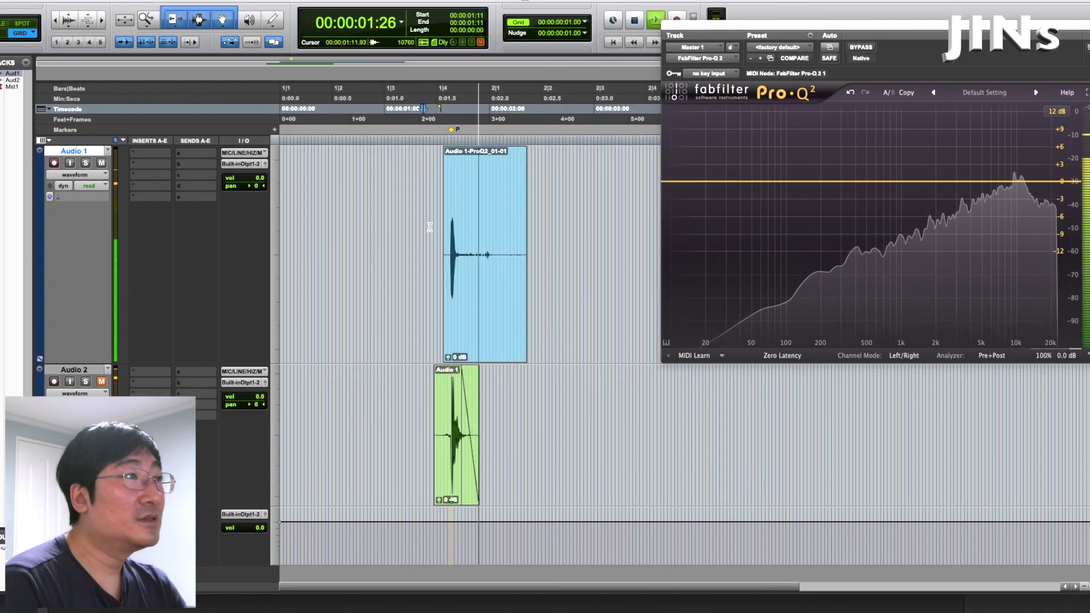
{"action": "key", "text": "space"}
{"action": "left_click", "coordinate": [430, 227]}
{"action": "key", "text": "space"}
{"action": "key", "text": "space"}
Unmute Audio 2 and play both layered clips together from 00:00:01:13
{"action": "left_click", "coordinate": [102, 382]}
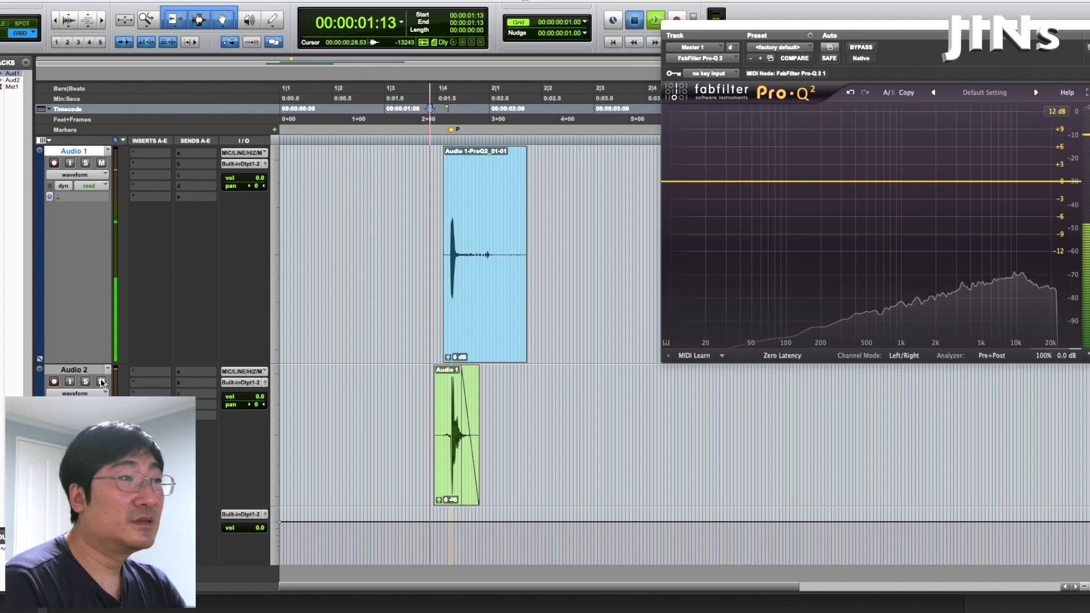
{"action": "key", "text": "space"}
{"action": "key", "text": "space"}
{"action": "key", "text": "space"}
{"action": "key", "text": "space"}
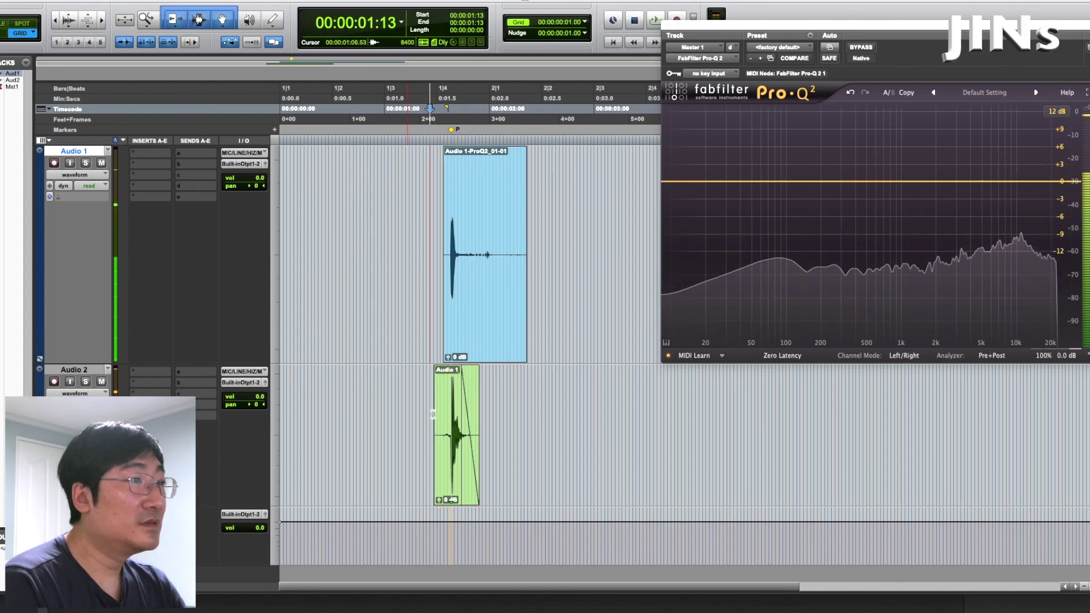
Lower the clip gain of Audio 1_02-01 on Audio 2 to -3.7 dB
{"action": "left_click", "coordinate": [453, 415]}
{"action": "key", "text": "t"}
{"action": "key", "text": "t"}
{"action": "key", "text": "t"}
{"action": "key", "text": "t"}
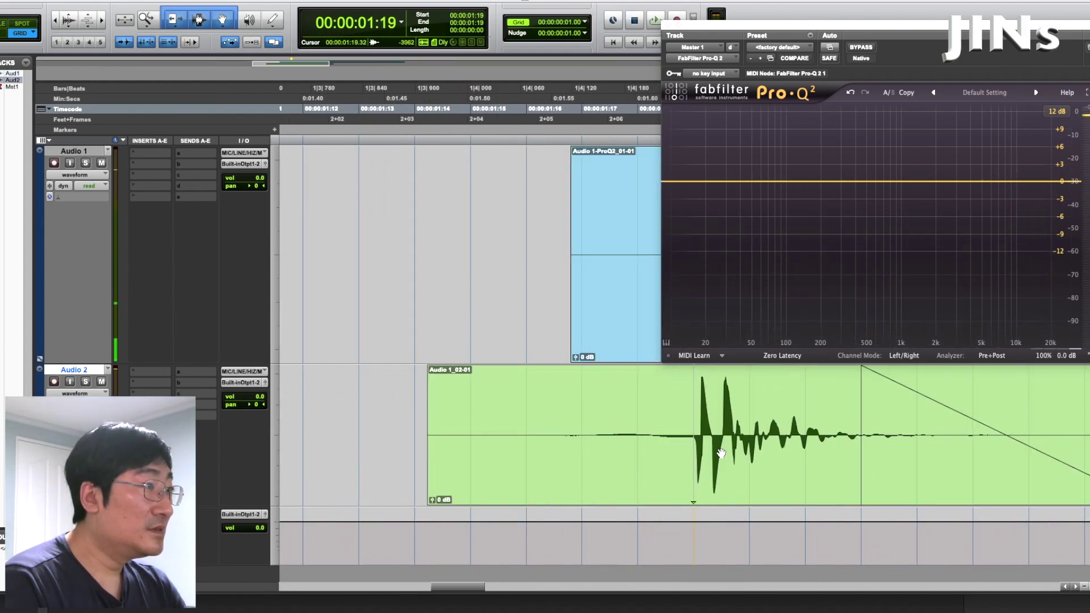
{"action": "left_click_drag", "start_coordinate": [432, 502], "coordinate": [414, 515]}
{"action": "key", "text": "r"}
{"action": "key", "text": "r"}
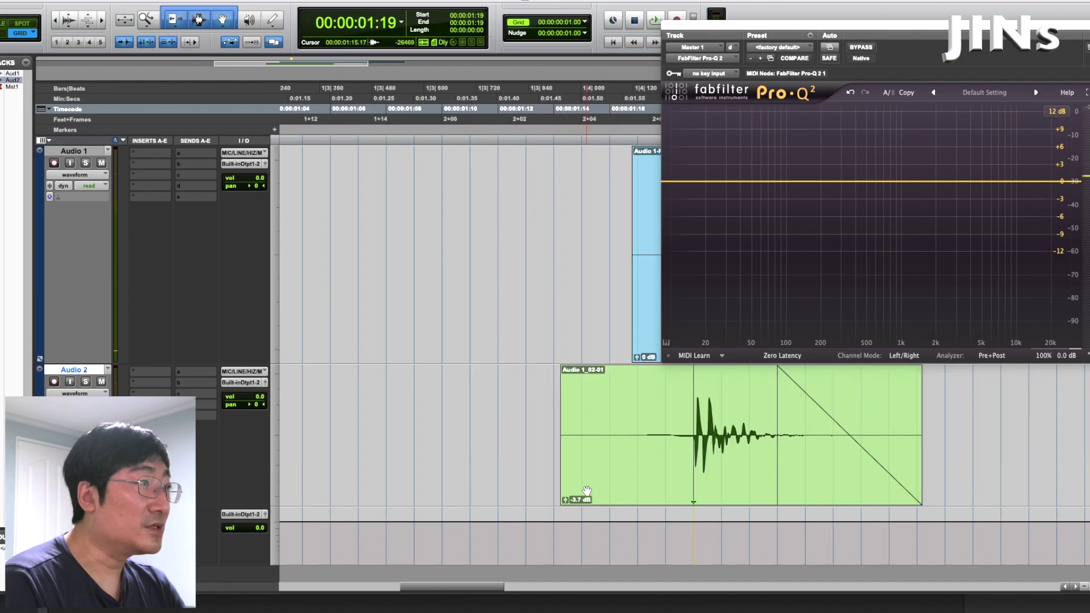
Close the master track's Pro-Q 2 window and play the layered clips from 00:00:01:15
{"action": "left_click", "coordinate": [670, 25]}
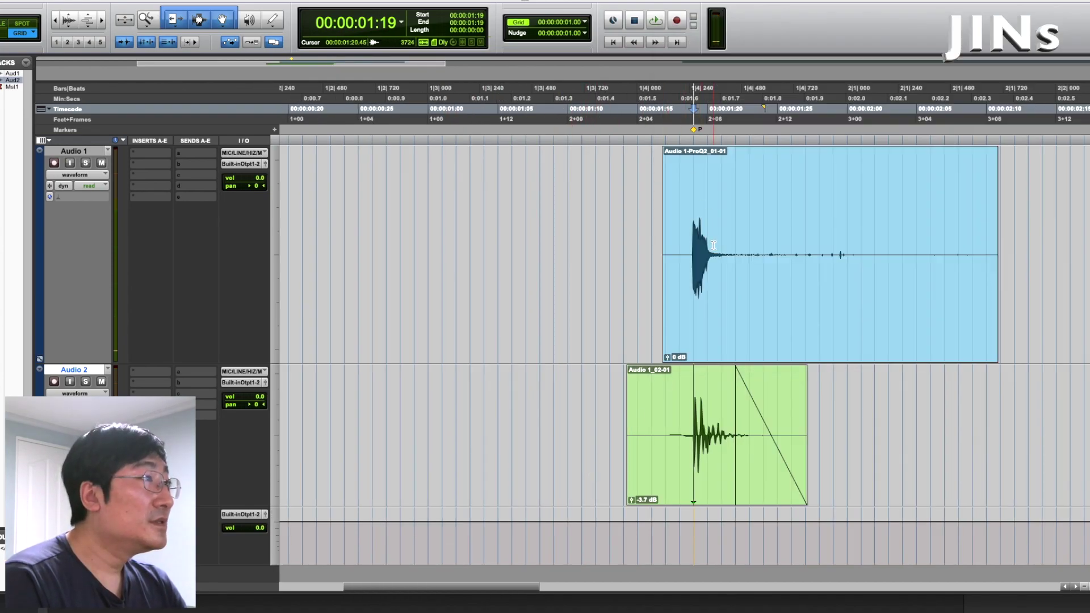
{"action": "left_click", "coordinate": [688, 223]}
{"action": "key", "text": "space"}
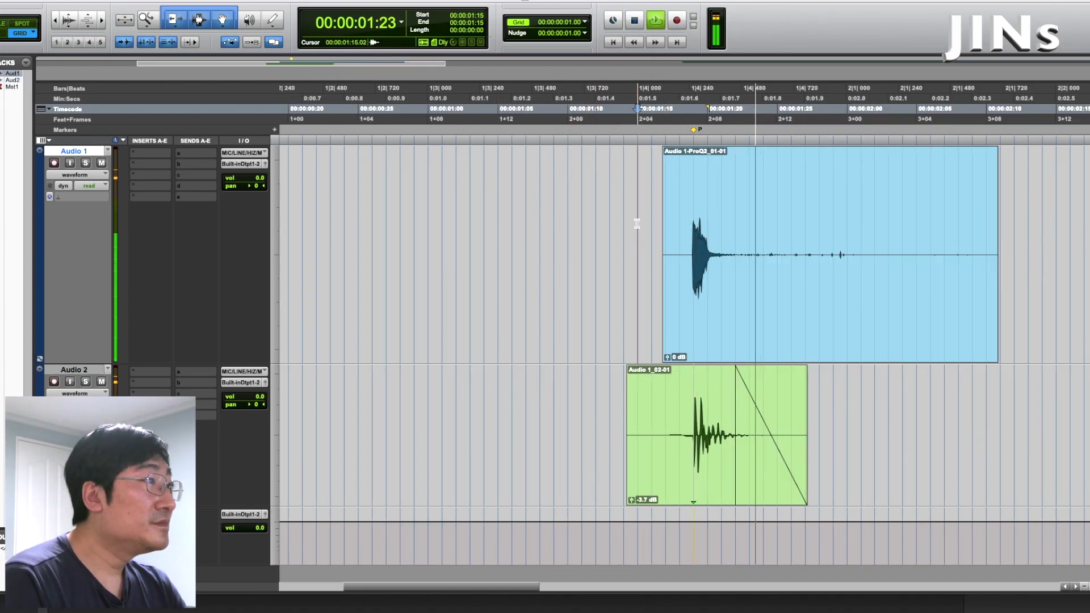
{"action": "key", "text": "space"}
Trim both clips to start at 00:00:01:18 and fade in the Audio 2 clip up to its attack
{"action": "left_click", "coordinate": [694, 406]}
{"action": "key", "text": "t"}
{"action": "key", "text": "t"}
Play the trimmed layers from just before the attack, then listen to the Audio 1 tail from 00:00:01:22
{"action": "left_click", "coordinate": [634, 231]}
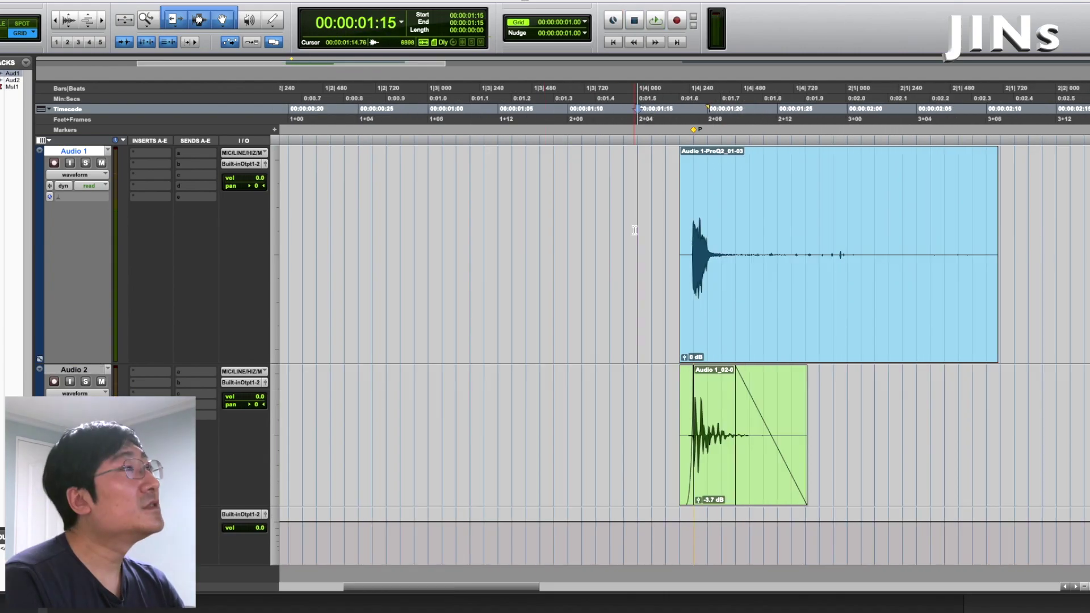
{"action": "key", "text": "space"}
{"action": "key", "text": "space"}
{"action": "left_click", "coordinate": [671, 230]}
{"action": "key", "text": "space"}
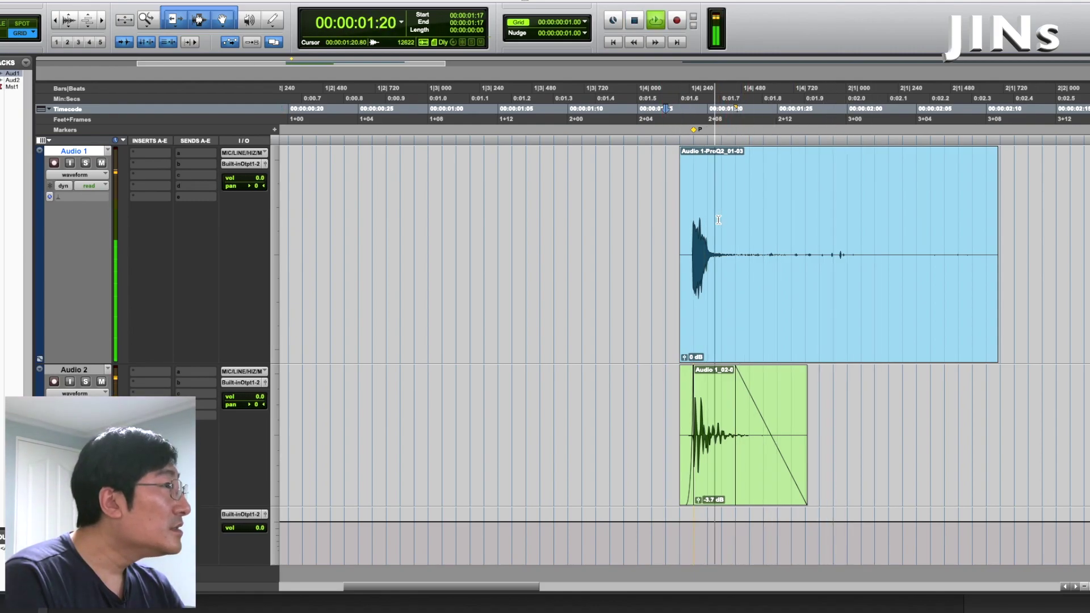
{"action": "key", "text": "space"}
{"action": "left_click", "coordinate": [742, 221]}
{"action": "key", "text": "space"}
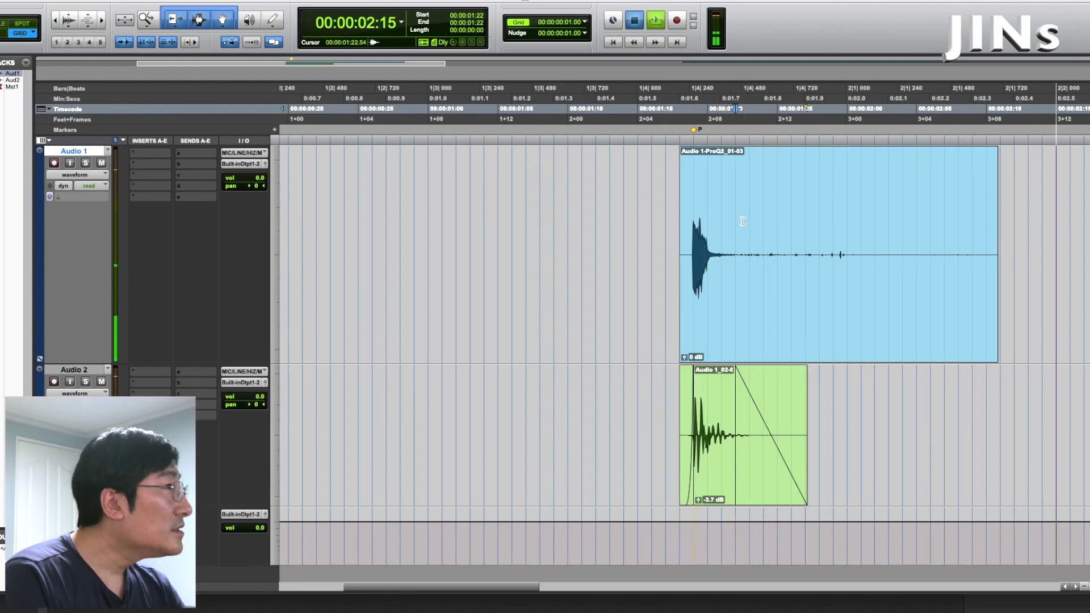
Split the Audio 1 clip at 00:00:01:23, lower the second part's clip gain to -3.7 dB, and play it
{"action": "left_click", "coordinate": [742, 221]}
{"action": "left_click", "coordinate": [828, 317]}
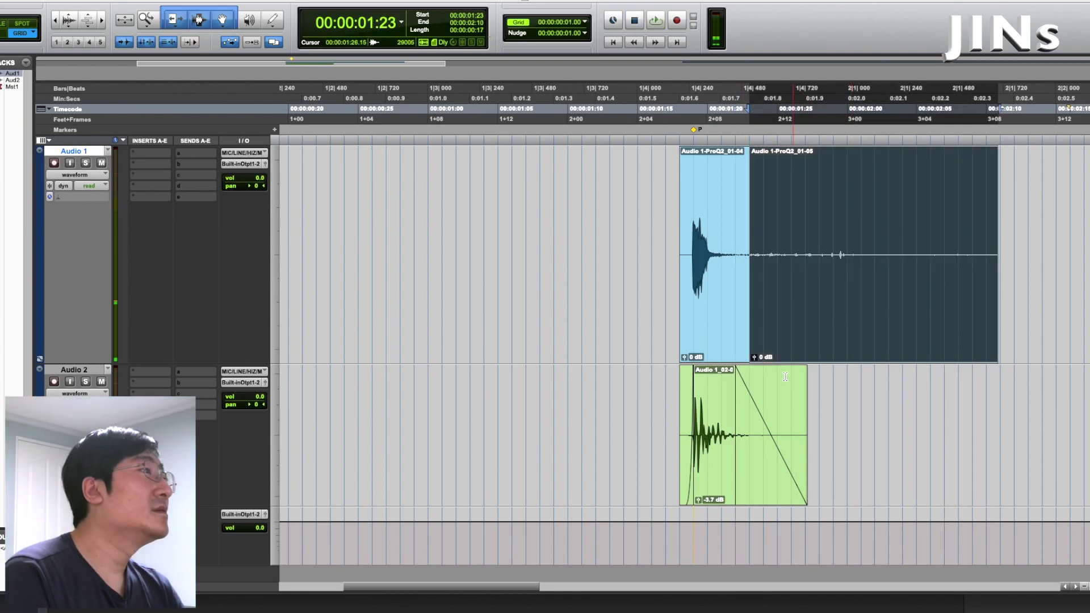
{"action": "left_click_drag", "start_coordinate": [754, 392], "coordinate": [749, 393]}
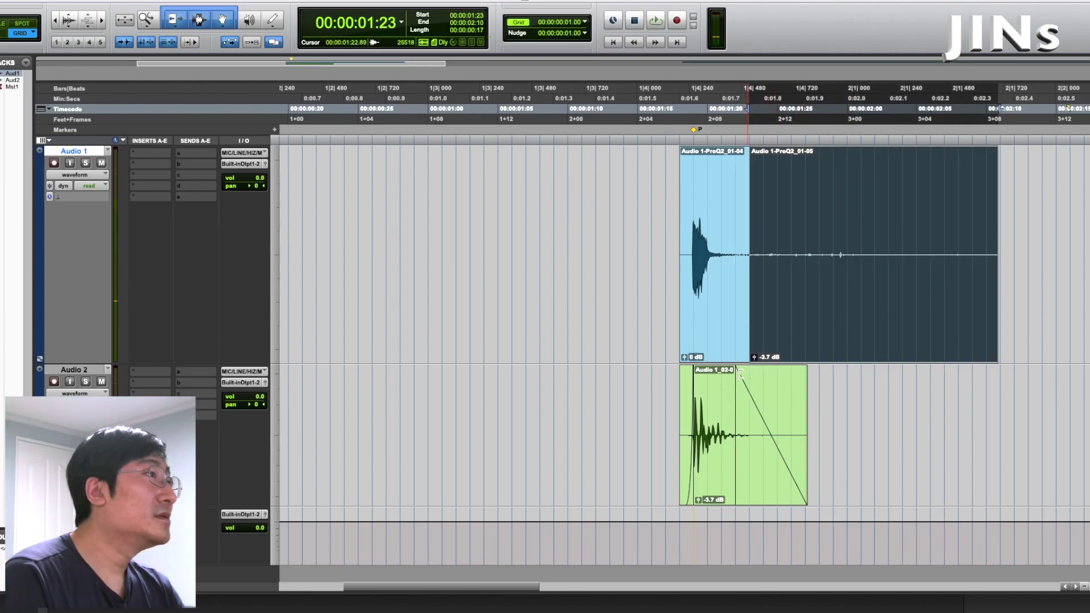
{"action": "left_click", "coordinate": [638, 216]}
{"action": "key", "text": "space"}
Crossfade the split on Audio 1 between 00:00:01:21 and 00:00:01:25 and play the result
{"action": "left_click_drag", "start_coordinate": [726, 216], "coordinate": [778, 210]}
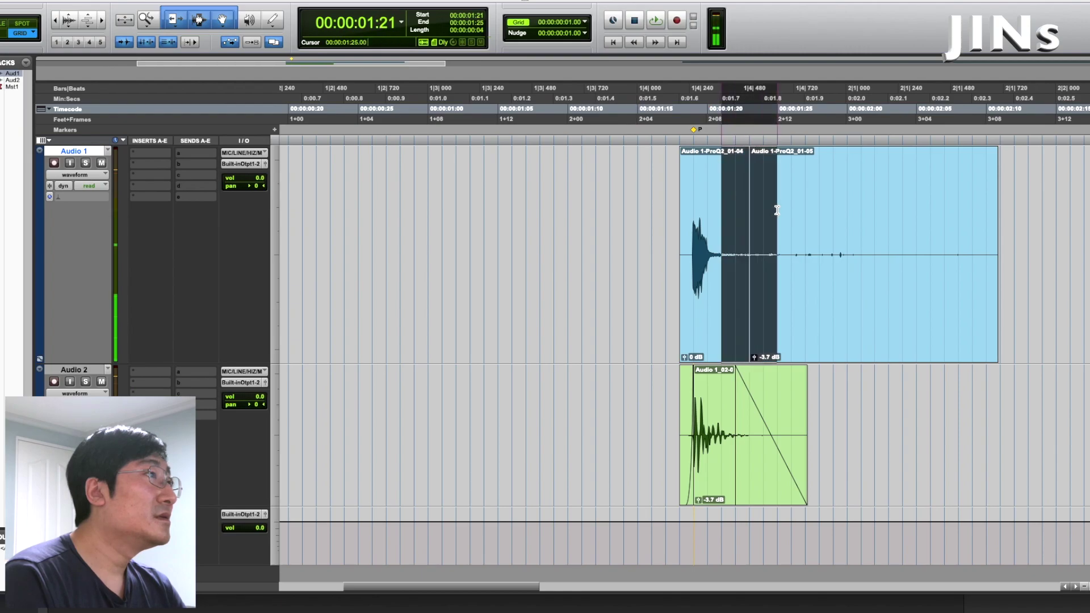
{"action": "key", "text": "super+f"}
{"action": "key", "text": "Return"}
{"action": "key", "text": "space"}
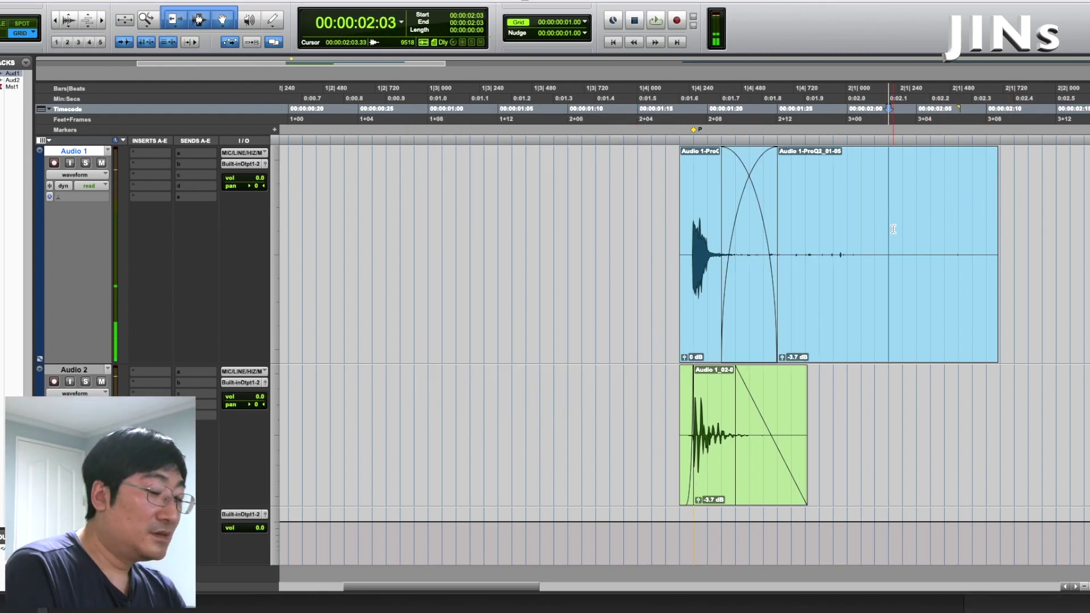
Split the Audio 1 clip at 00:00:02:03 and delete everything after the cut
{"action": "key", "text": "super+e"}
{"action": "left_click", "coordinate": [944, 301]}
{"action": "key", "text": "Delete"}
Add a fade-out with a curved preset shape from 00:00:01:26 to the end of the Audio 1 clip and play it
{"action": "left_click_drag", "start_coordinate": [973, 227], "coordinate": [793, 223]}
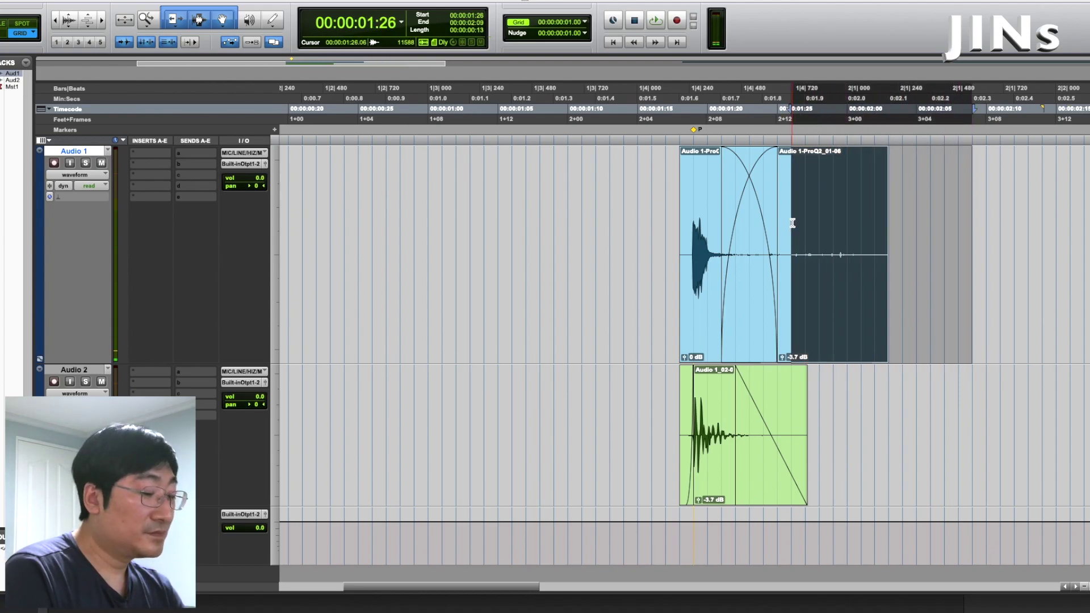
{"action": "key", "text": "super+f"}
{"action": "left_click", "coordinate": [622, 339]}
{"action": "left_click", "coordinate": [623, 366]}
{"action": "key", "text": "Return"}
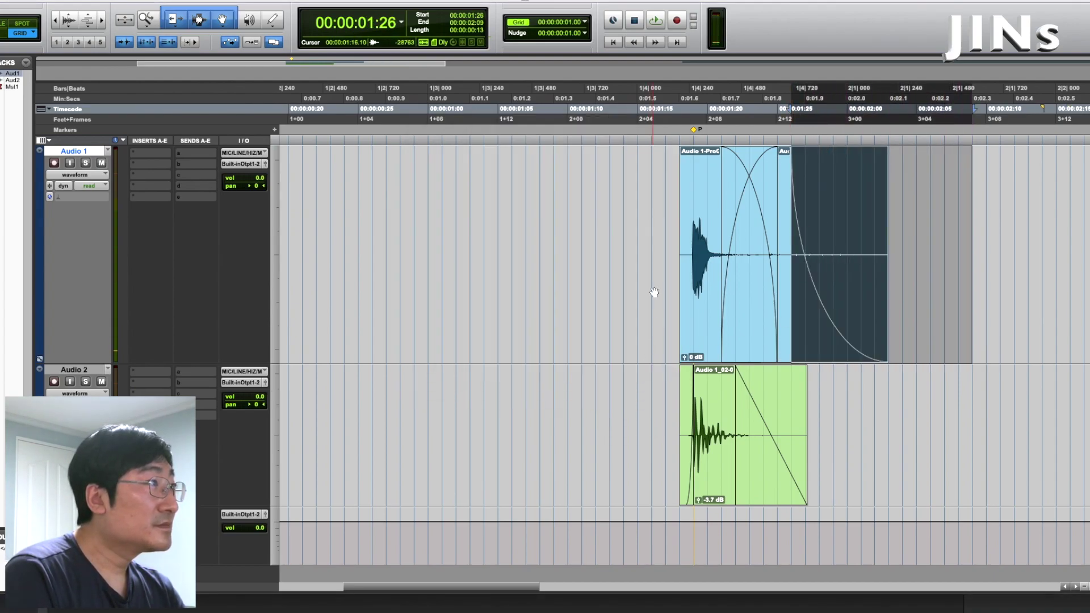
{"action": "left_click", "coordinate": [647, 208]}
{"action": "key", "text": "space"}
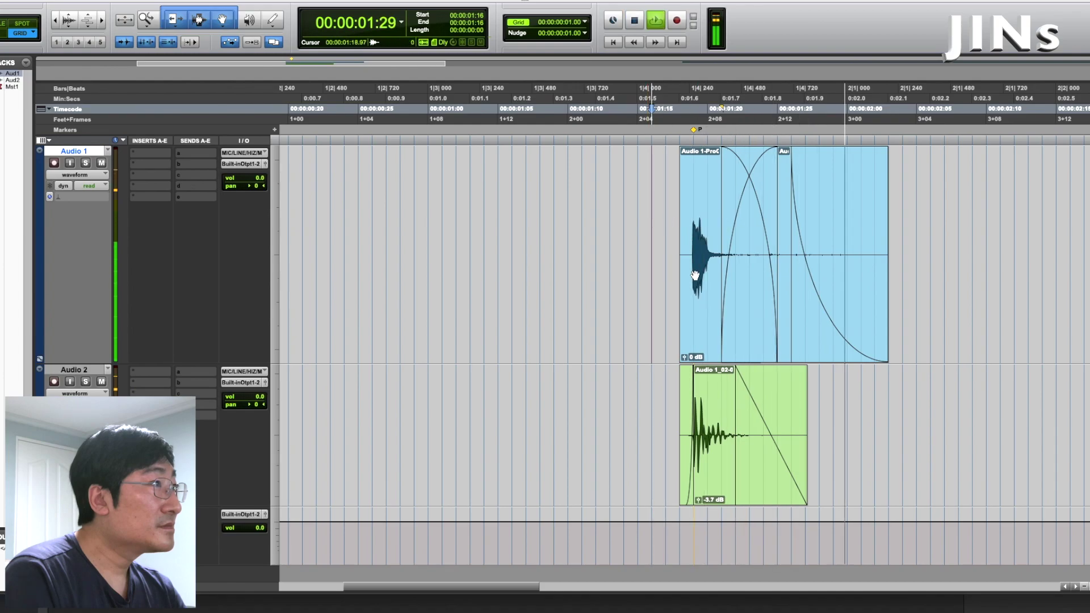
{"action": "key", "text": "space"}
Consolidate all faded pieces on Audio 1 into a single clip and play it with Audio 2
{"action": "left_click", "coordinate": [702, 282]}
{"action": "left_click", "coordinate": [785, 333], "text": "shift"}
{"action": "key", "text": "alt+shift+3"}
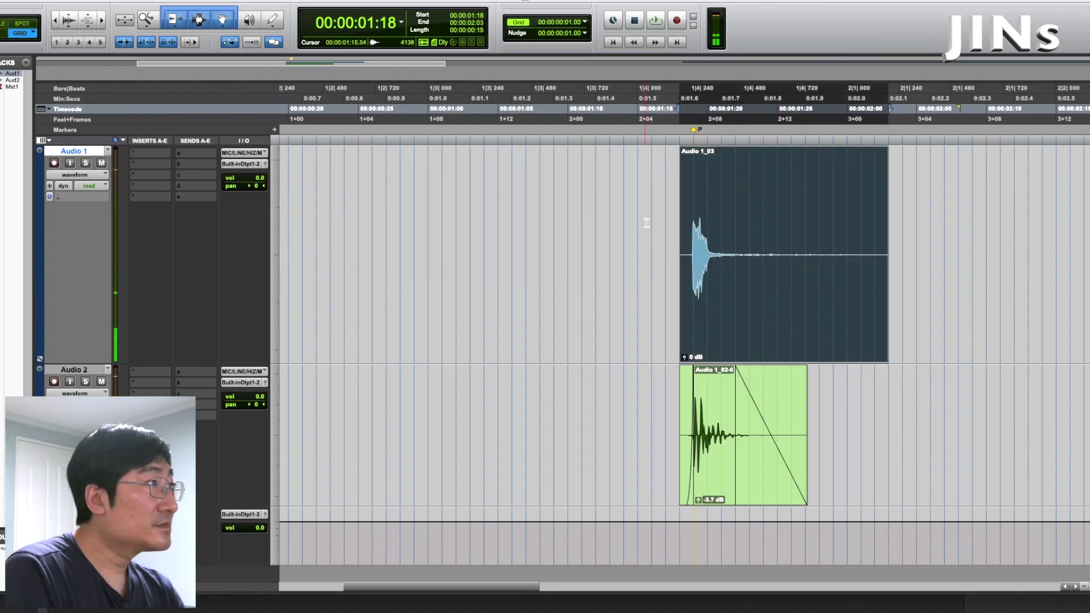
{"action": "left_click", "coordinate": [644, 226]}
{"action": "key", "text": "space"}
{"action": "key", "text": "space"}
Add a linear fade-out from about 00:00:01:20 to the end of the consolidated Audio 1 clip and play it repeatedly
{"action": "left_click_drag", "start_coordinate": [883, 153], "coordinate": [707, 162]}
{"action": "left_click", "coordinate": [656, 194]}
{"action": "key", "text": "space"}
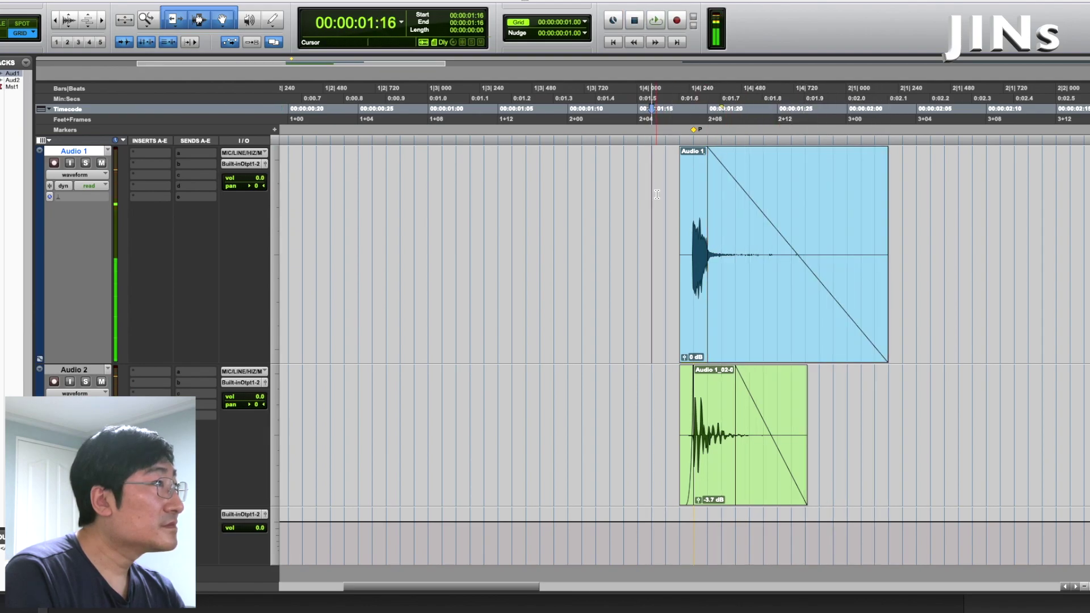
{"action": "key", "text": "space"}
{"action": "key", "text": "space"}
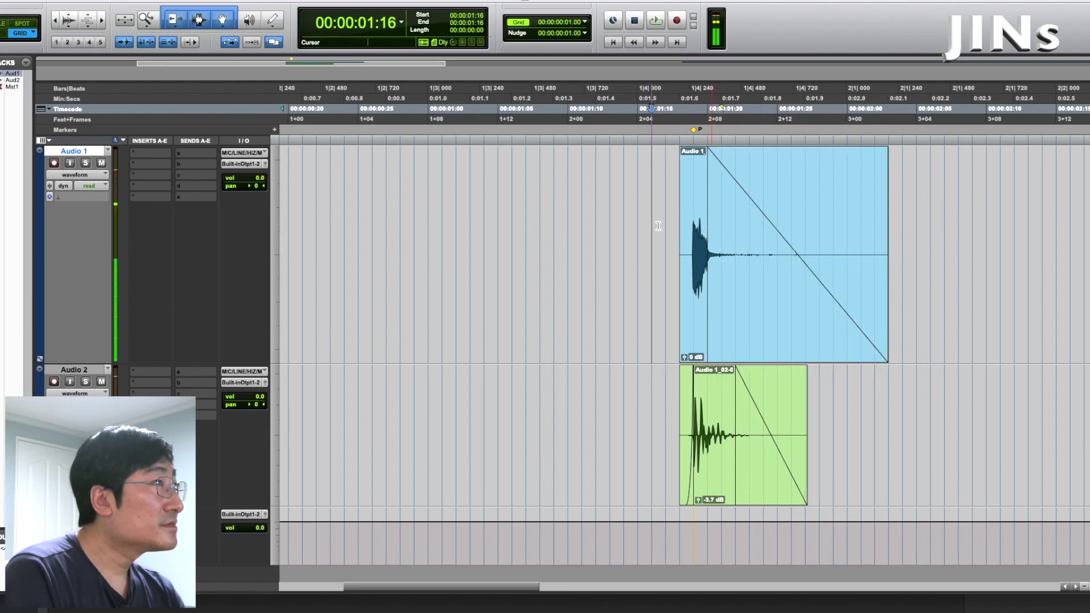
{"action": "key", "text": "space"}
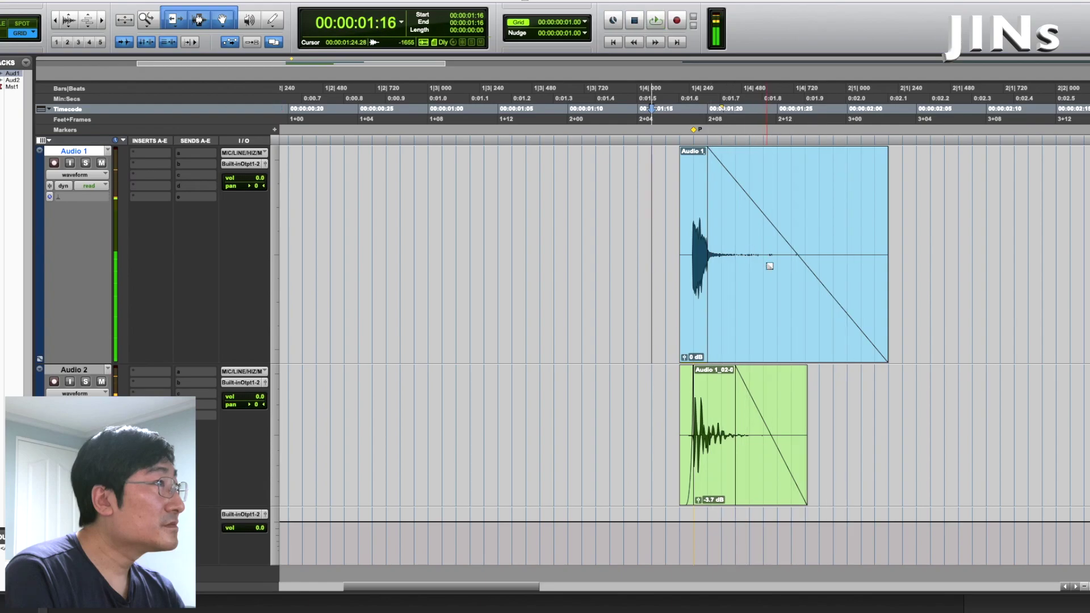
Consolidate the faded Audio 1 clip, then play its tail and the full layered sound
{"action": "left_click", "coordinate": [698, 345]}
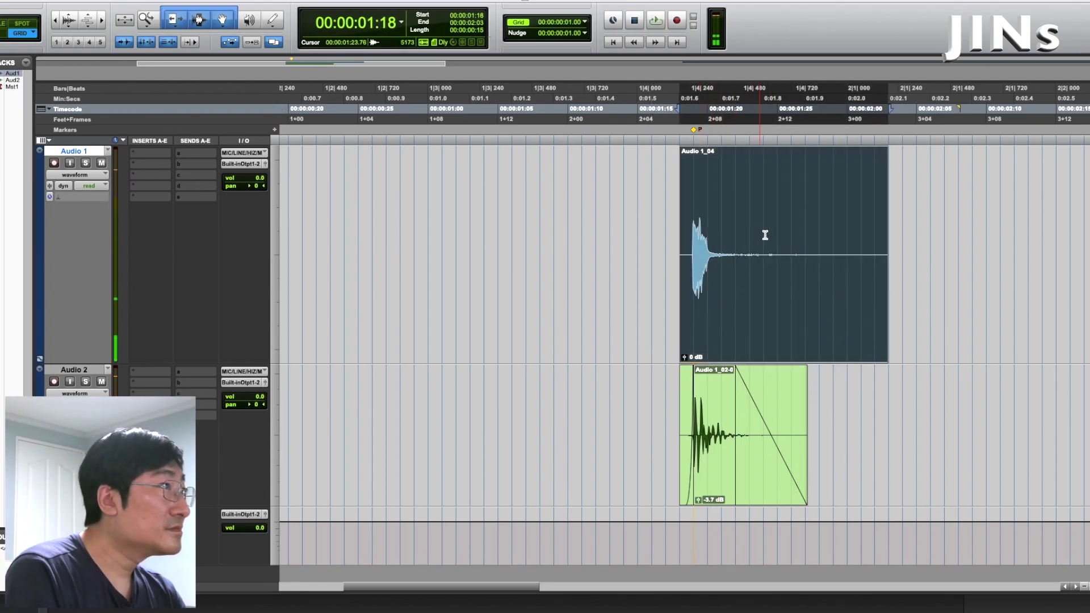
{"action": "left_click", "coordinate": [763, 237]}
{"action": "key", "text": "space"}
{"action": "key", "text": "space"}
{"action": "left_click", "coordinate": [657, 229]}
{"action": "key", "text": "space"}
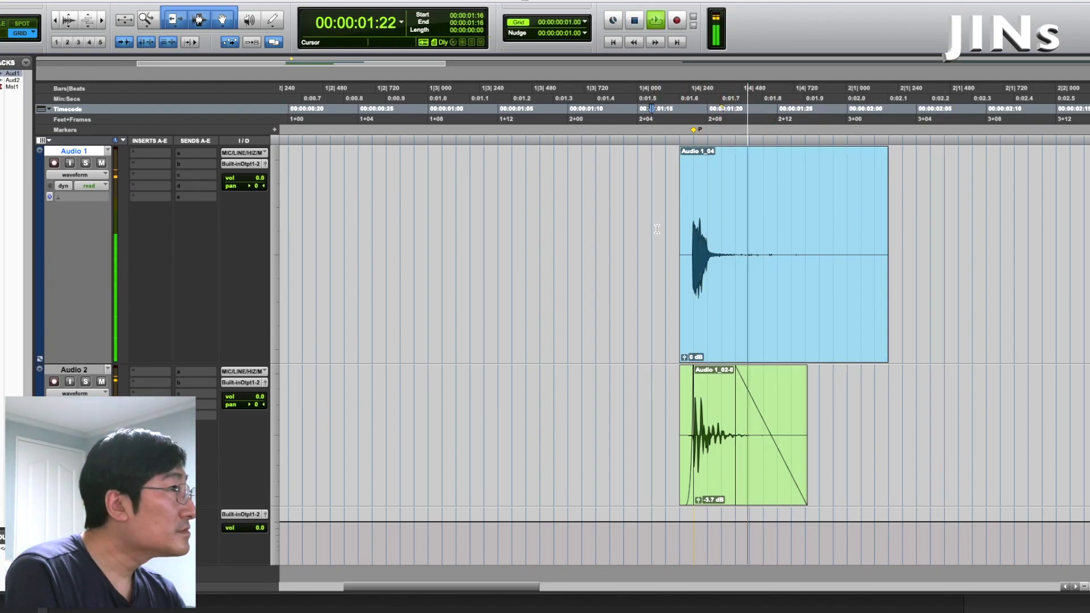
{"action": "key", "text": "space"}
Delete the section of clip Audio 1_04 from 00:00:01:24 to 00:00:01:25 and move the remaining tail earlier to close the gap
{"action": "left_click_drag", "start_coordinate": [766, 227], "coordinate": [773, 227]}
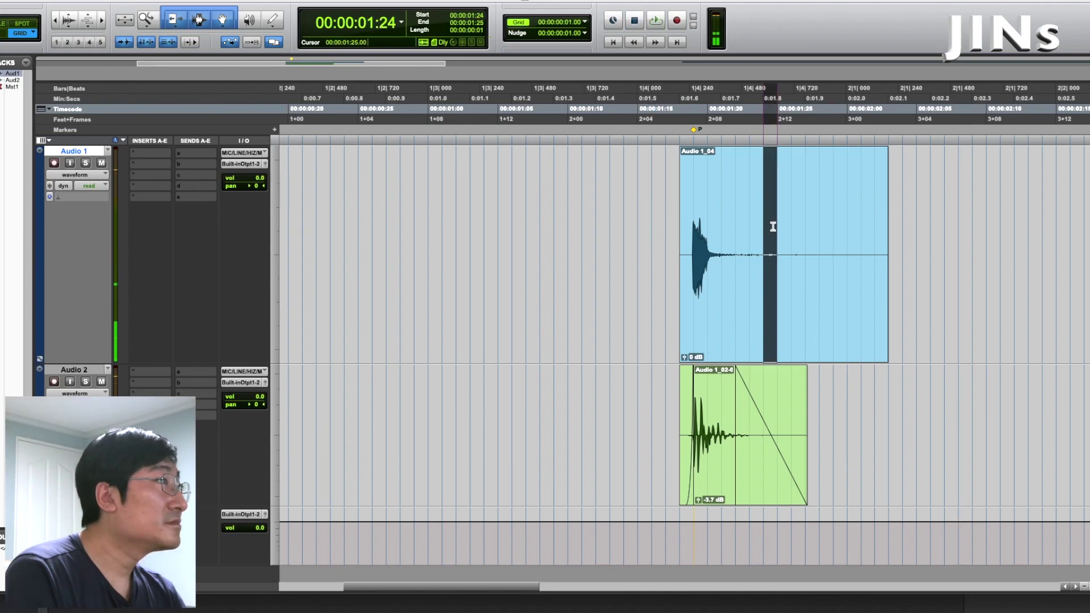
{"action": "key", "text": "Delete"}
{"action": "left_click_drag", "start_coordinate": [818, 311], "coordinate": [805, 314]}
Crossfade the join between clips Audio 1_04-01 and Audio 1_04-02 and play the layered sound from two start points
{"action": "left_click_drag", "start_coordinate": [749, 210], "coordinate": [770, 246]}
{"action": "key", "text": "super+f"}
{"action": "key", "text": "Return"}
{"action": "left_click", "coordinate": [632, 225]}
{"action": "key", "text": "space"}
{"action": "key", "text": "space"}
{"action": "left_click", "coordinate": [658, 227]}
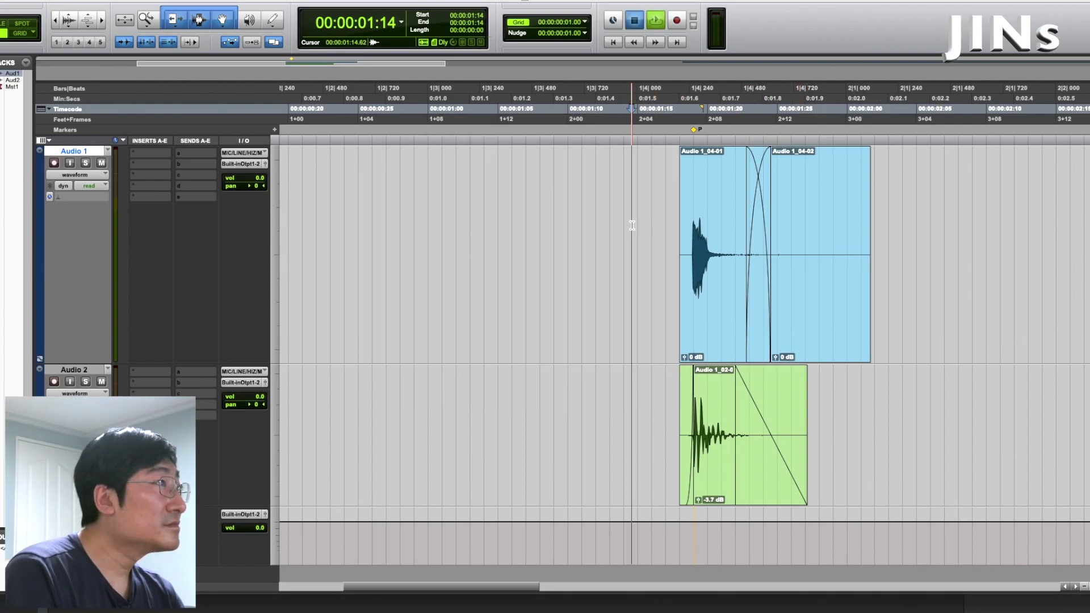
{"action": "key", "text": "space"}
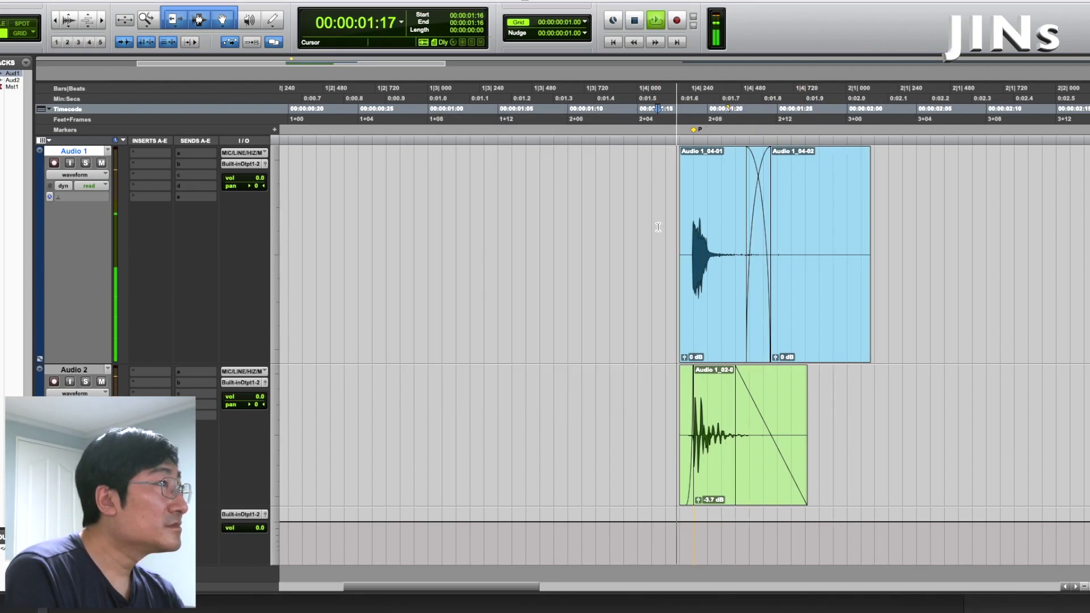
{"action": "key", "text": "space"}
Consolidate the crossfaded Audio 1 pieces into one clip and play the finished layers repeatedly up to 00:00:01:15
{"action": "left_click", "coordinate": [705, 310]}
{"action": "left_click", "coordinate": [818, 320], "text": "shift"}
{"action": "key", "text": "alt+shift+3"}
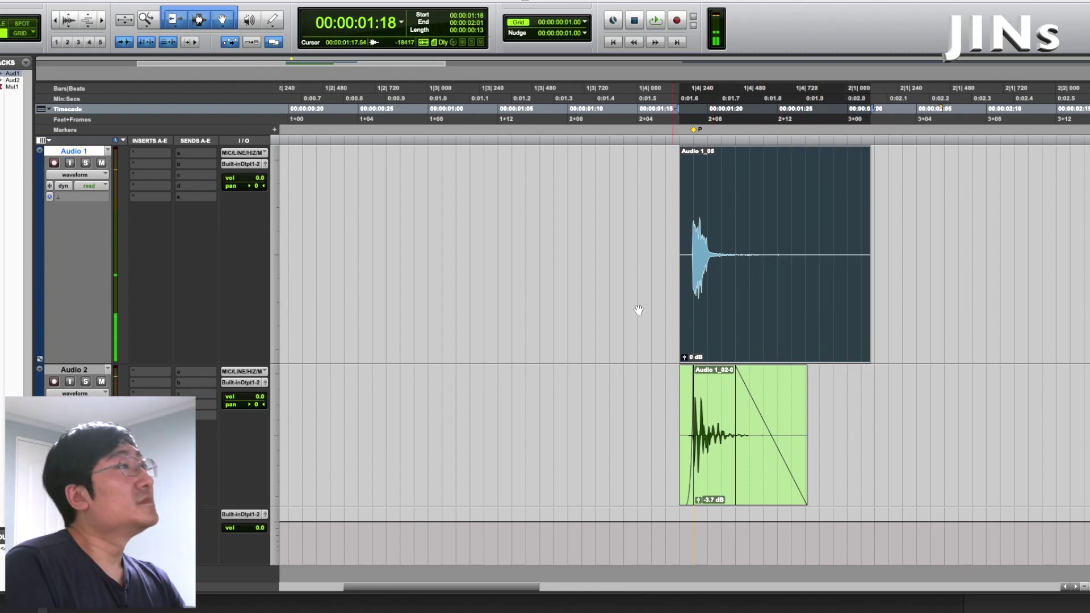
{"action": "key", "text": "super+bracketleft"}
{"action": "left_click", "coordinate": [576, 239]}
{"action": "key", "text": "space"}
{"action": "key", "text": "space"}
{"action": "left_click", "coordinate": [594, 220]}
{"action": "key", "text": "space"}
{"action": "key", "text": "space"}
Create one new mono audio track below Audio 2
{"action": "left_click", "coordinate": [67, 370]}
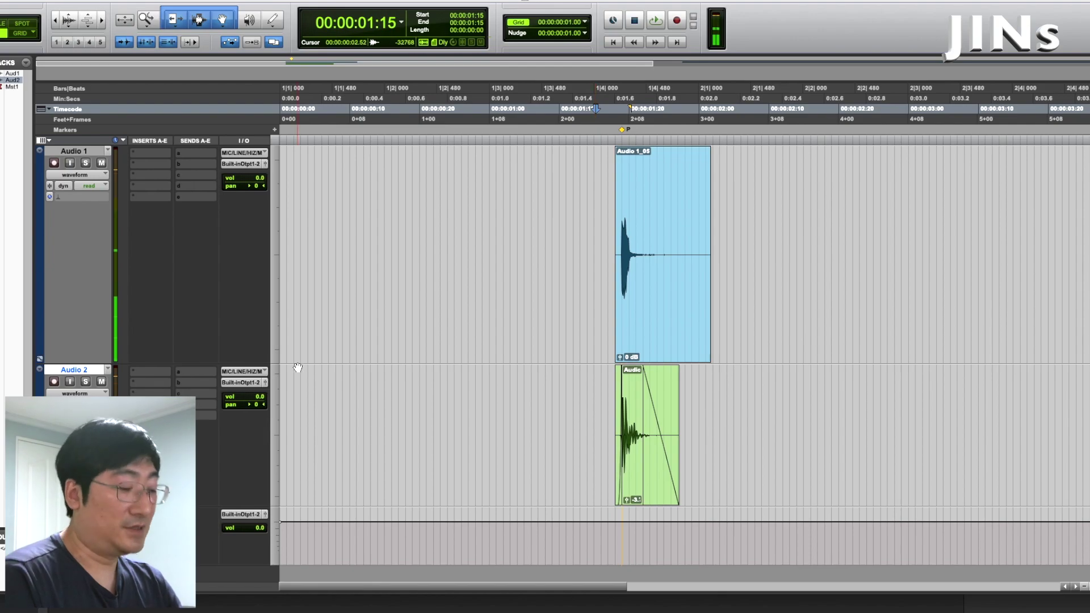
{"action": "key", "text": "super+shift+n"}
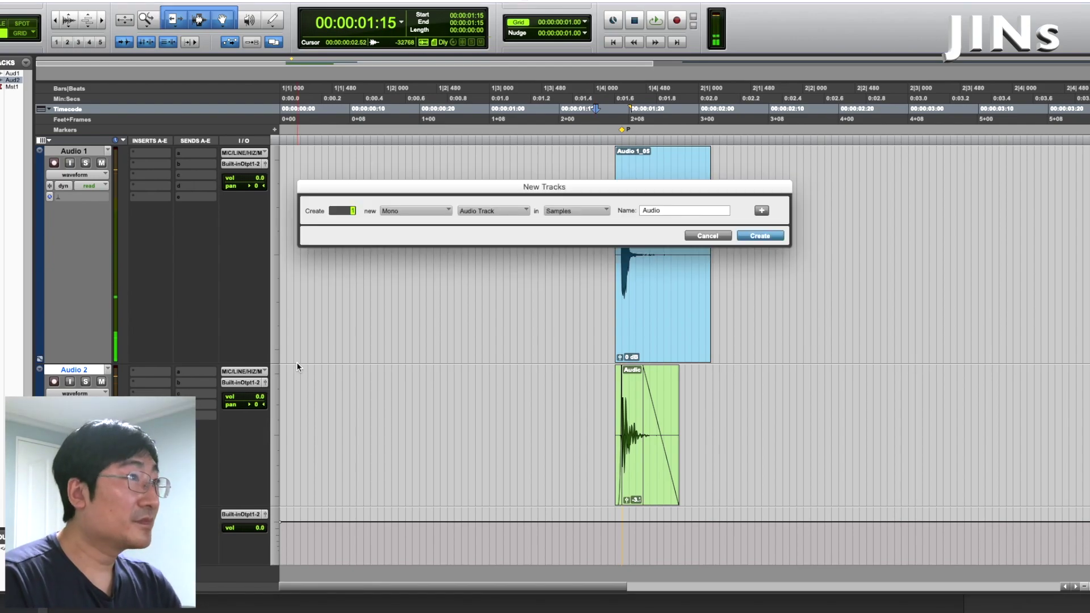
{"action": "left_click", "coordinate": [762, 241]}
Split clip Audio 1_01-02 at about 00:00:04:28, just before its sound, and delete the silent part ahead of the split
{"action": "key", "text": "super+bracketleft"}
{"action": "left_click", "coordinate": [798, 220]}
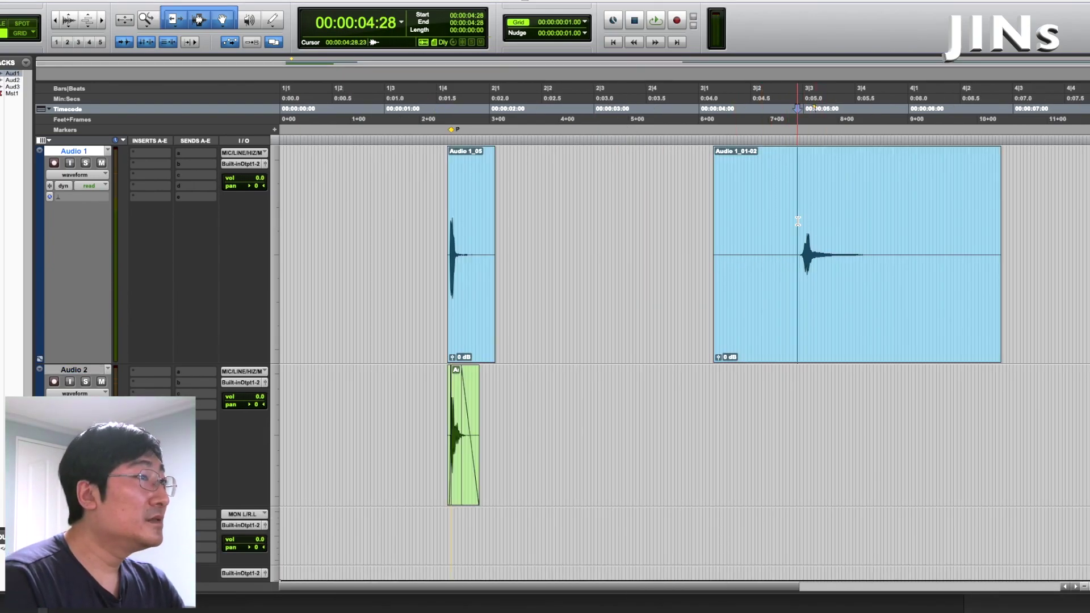
{"action": "key", "text": "super+bracketright"}
{"action": "key", "text": "super+bracketright"}
{"action": "key", "text": "super+bracketright"}
{"action": "key", "text": "space"}
{"action": "left_click", "coordinate": [710, 210]}
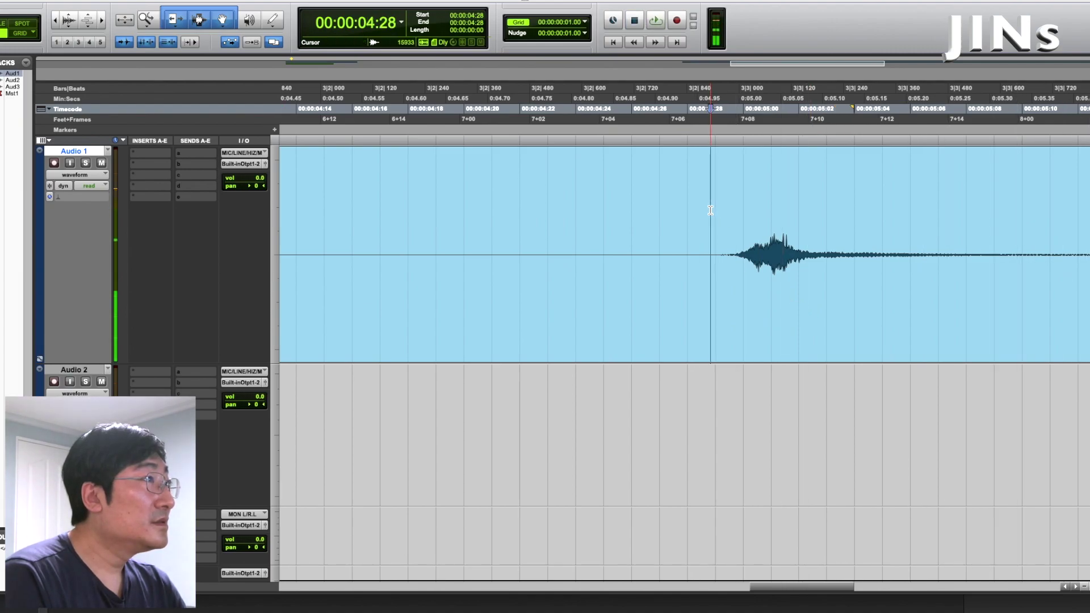
{"action": "key", "text": "super+e"}
{"action": "left_click", "coordinate": [629, 284]}
{"action": "key", "text": "super+bracketleft"}
{"action": "key", "text": "super+bracketleft"}
{"action": "key", "text": "super+bracketleft"}
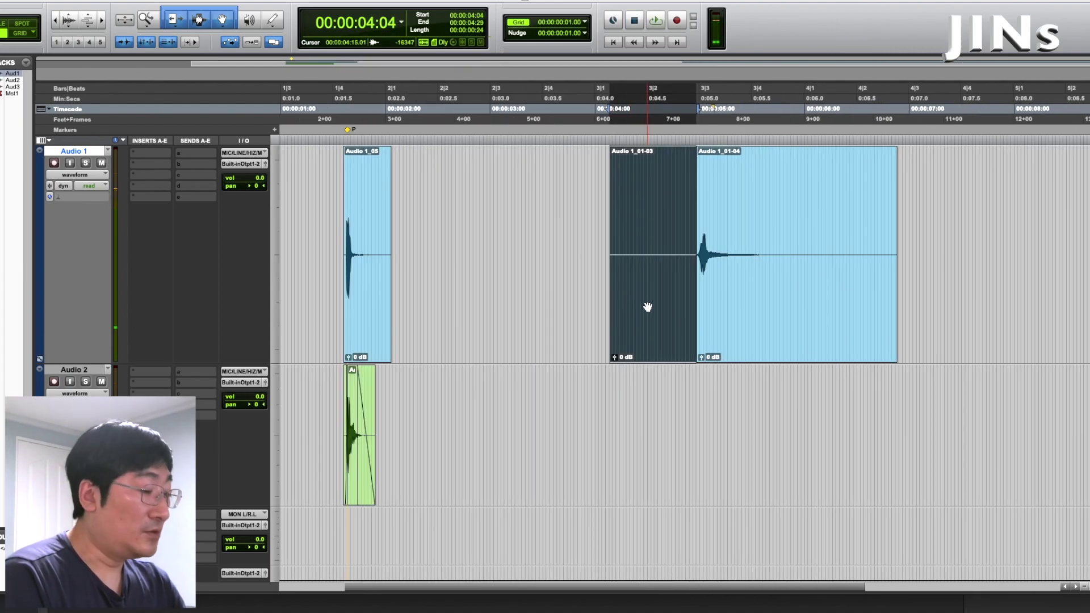
{"action": "key", "text": "Delete"}
Move clip Audio 1_01-04 to the new track under the two layers and align its peak with the marker
{"action": "scroll", "coordinate": [639, 330], "scroll_direction": "down", "scroll_amount": 3}
{"action": "left_click_drag", "start_coordinate": [750, 233], "coordinate": [397, 443]}
{"action": "key", "text": "super+bracketright"}
{"action": "key", "text": "super+bracketright"}
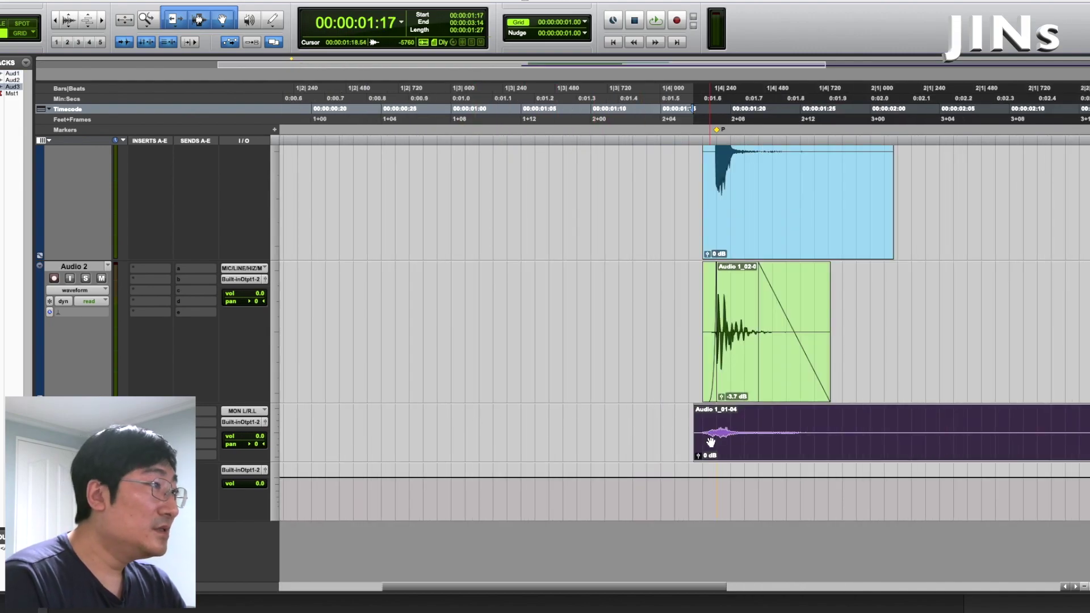
{"action": "key", "text": "super+bracketright"}
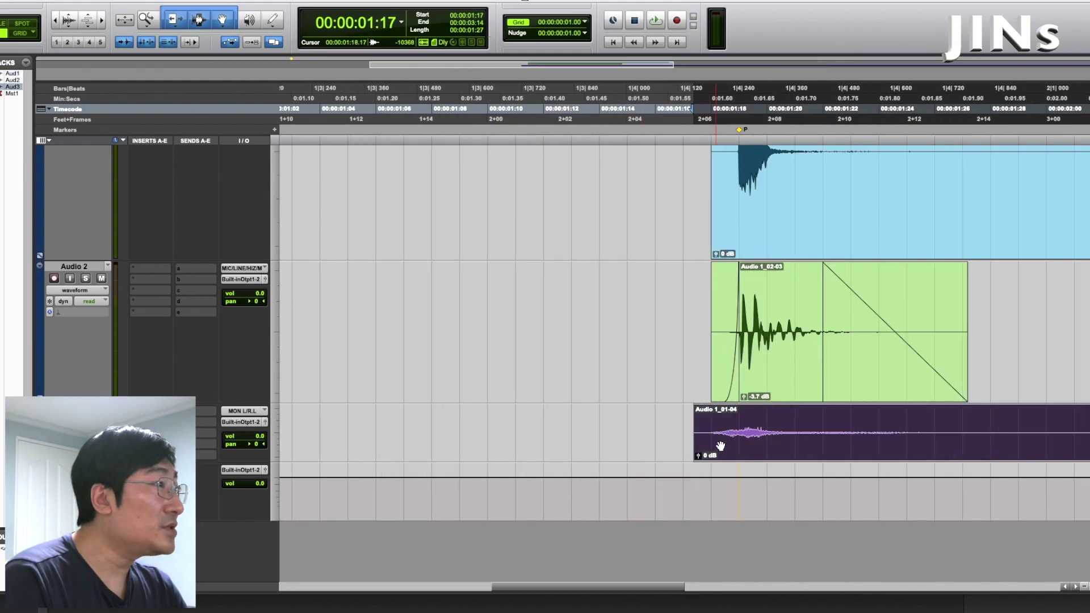
{"action": "left_click_drag", "start_coordinate": [802, 449], "coordinate": [793, 449]}
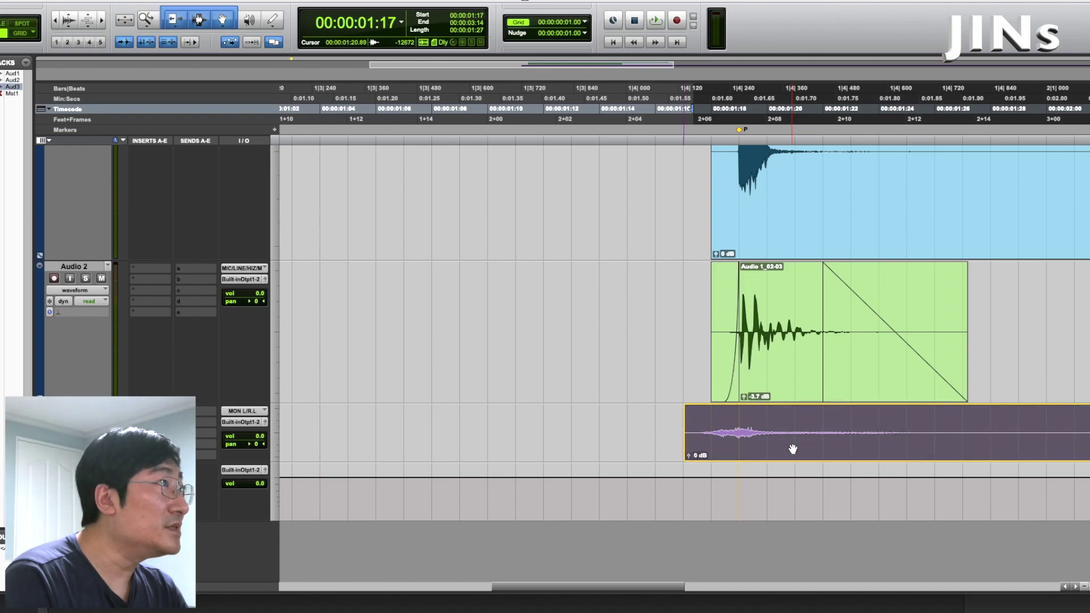
Add a fade-in from the start of clip Audio 1_01-04 to about 00:00:01:18 and play the layered sound
{"action": "left_click", "coordinate": [665, 424]}
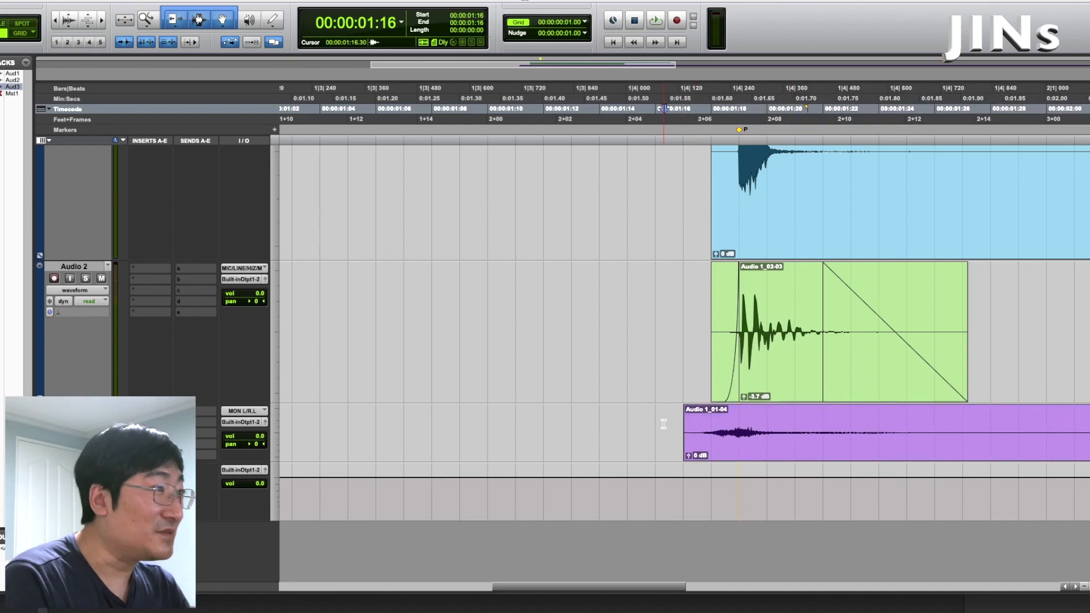
{"action": "left_click", "coordinate": [684, 420]}
{"action": "left_click_drag", "start_coordinate": [722, 412], "coordinate": [727, 410]}
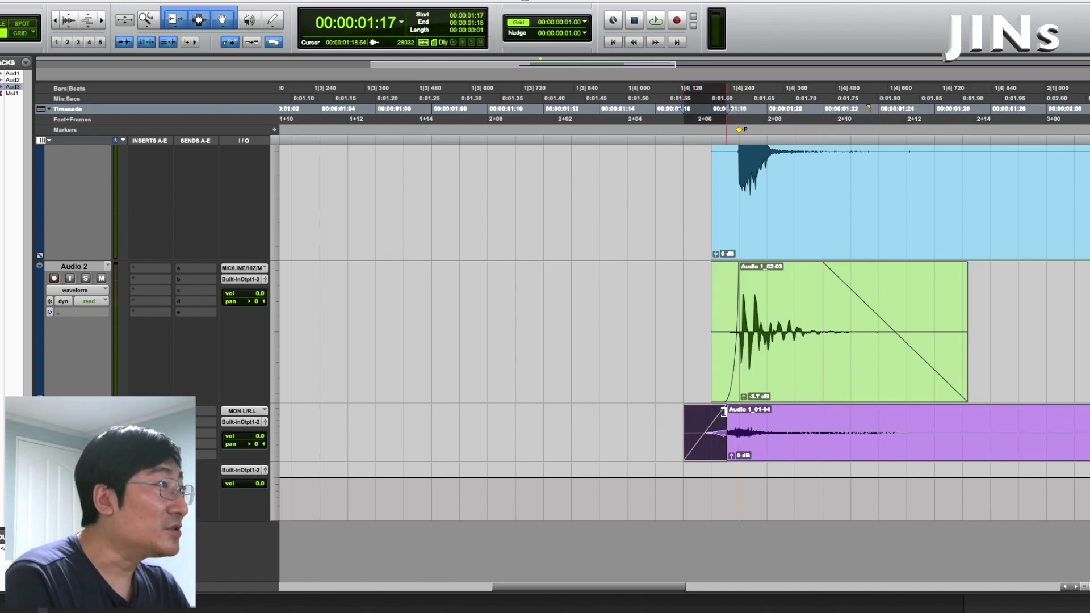
{"action": "left_click", "coordinate": [636, 423]}
{"action": "key", "text": "space"}
{"action": "key", "text": "space"}
Copy the faded Audio 1_01-04 clip along its own track to 00:00:04:02
{"action": "left_click", "coordinate": [797, 455]}
{"action": "key", "text": "r"}
{"action": "key", "text": "r"}
{"action": "key", "text": "r"}
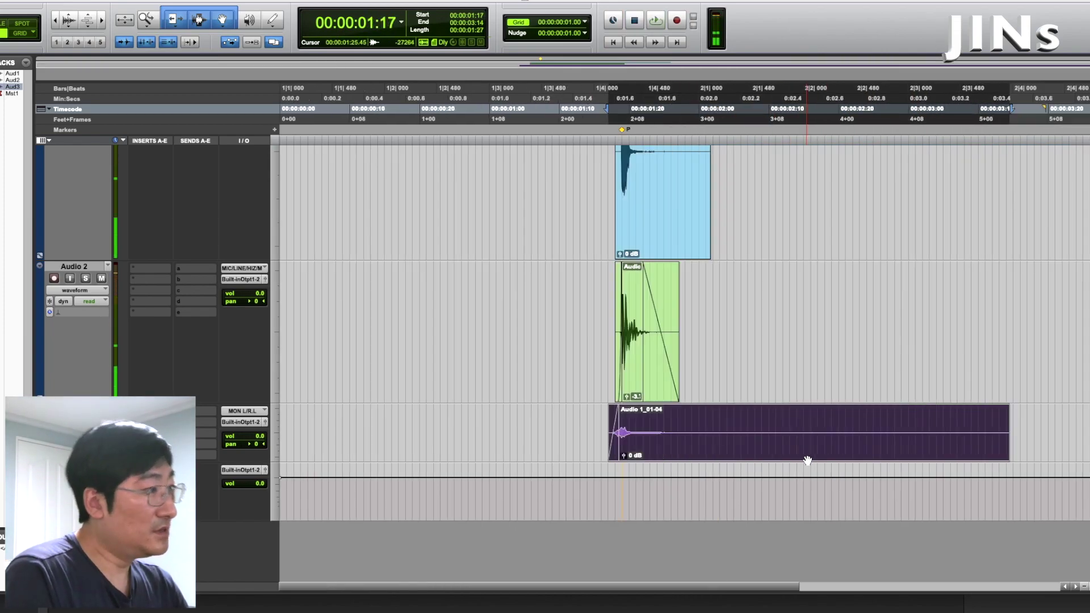
{"action": "left_click_drag", "start_coordinate": [550, 452], "coordinate": [787, 439]}
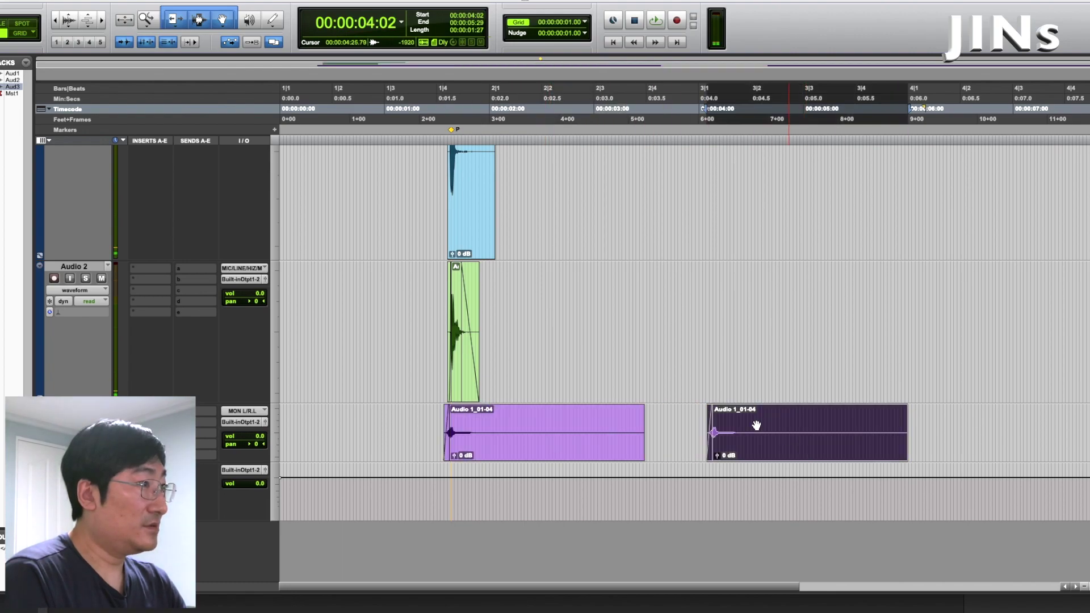
Play the three layered sounds repeatedly from just before the attack, around 00:00:01:14
{"action": "left_click", "coordinate": [431, 418]}
{"action": "key", "text": "space"}
{"action": "key", "text": "space"}
{"action": "key", "text": "Tab"}
{"action": "key", "text": "space"}
{"action": "key", "text": "space"}
{"action": "key", "text": "space"}
{"action": "key", "text": "space"}
{"action": "key", "text": "space"}
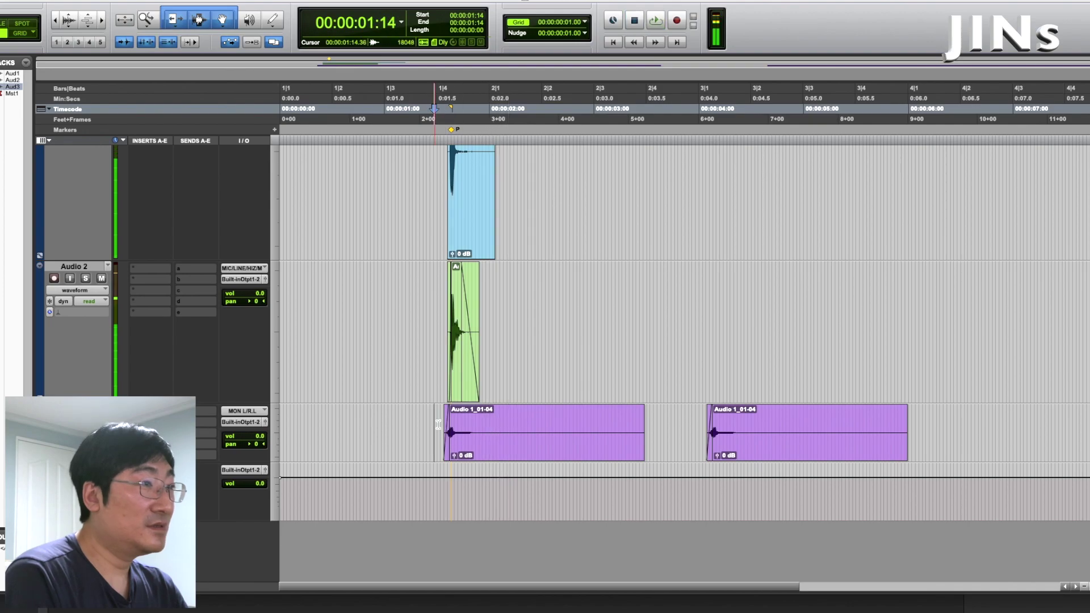
Delete the third layer's tail after 00:00:01:25 and add a curved fade-out from the marker to the clip's end
{"action": "left_click", "coordinate": [520, 459]}
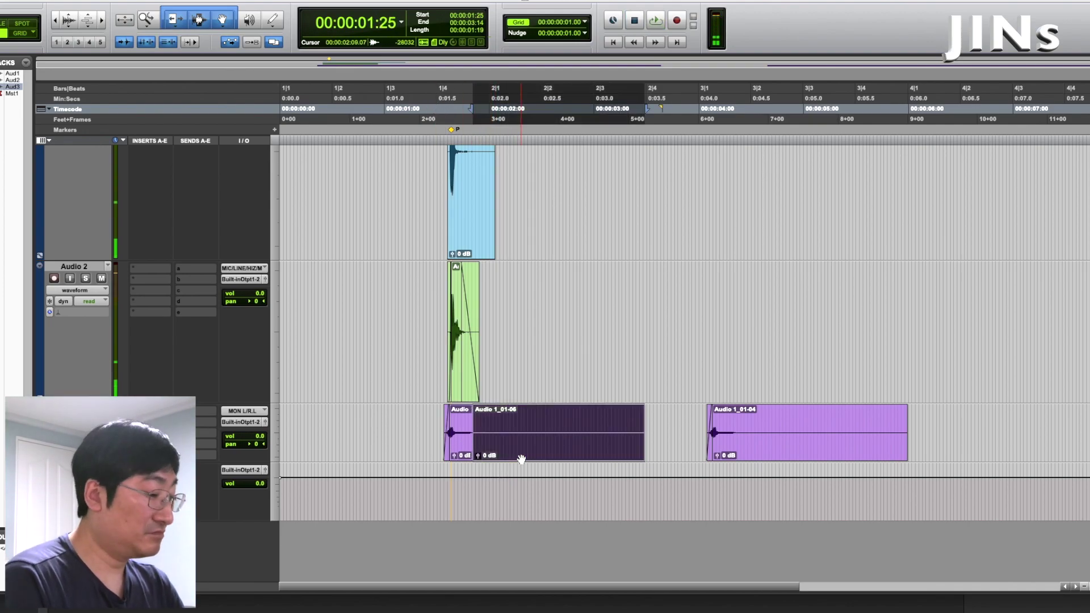
{"action": "key", "text": "Delete"}
{"action": "key", "text": "t"}
{"action": "key", "text": "t"}
{"action": "key", "text": "t"}
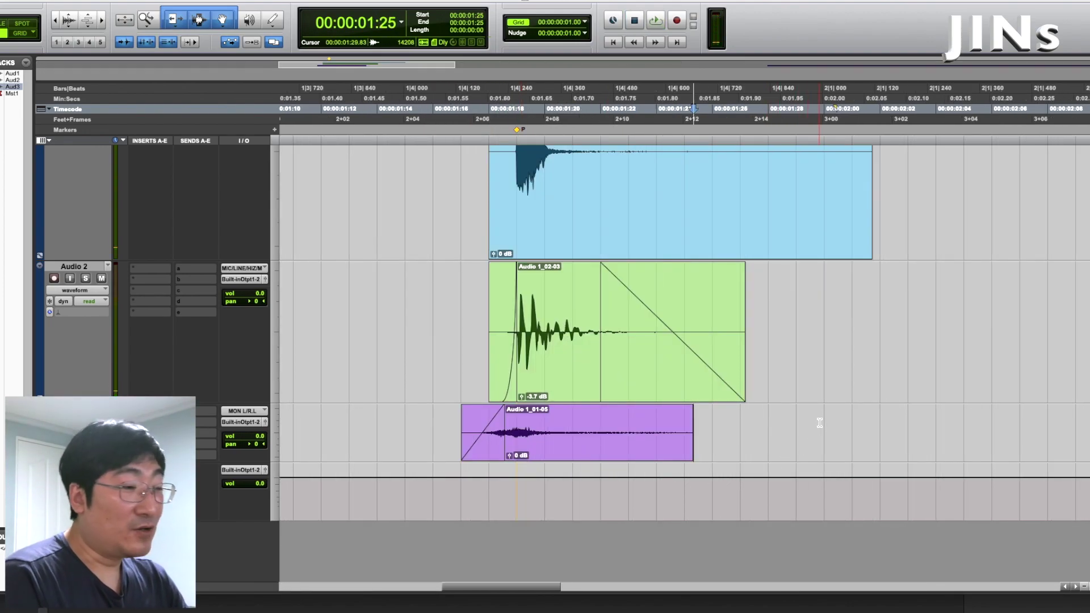
{"action": "left_click_drag", "start_coordinate": [820, 419], "coordinate": [523, 426]}
{"action": "key", "text": "super+f"}
{"action": "left_click", "coordinate": [644, 366]}
Delete the third layer's faded tail from 00:00:01:20 onward and play the layers
{"action": "left_click_drag", "start_coordinate": [737, 419], "coordinate": [555, 429]}
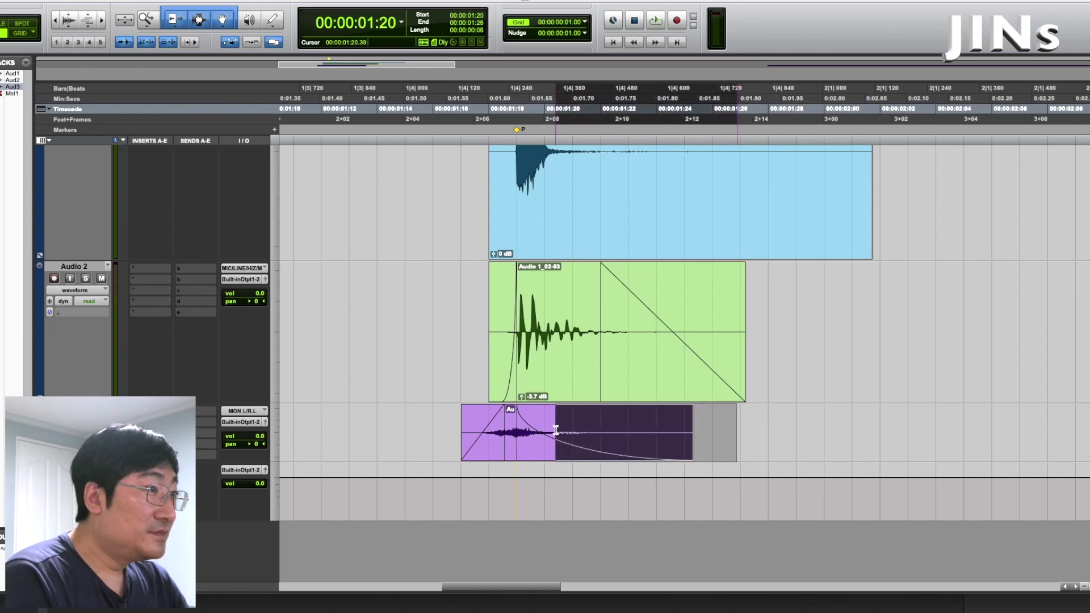
{"action": "key", "text": "Delete"}
{"action": "left_click", "coordinate": [410, 417]}
{"action": "key", "text": "space"}
Move the shortened third layer about one frame earlier, ahead of the main attack, and play from 00:00:01:15
{"action": "left_click_drag", "start_coordinate": [511, 456], "coordinate": [480, 452]}
{"action": "key", "text": "space"}
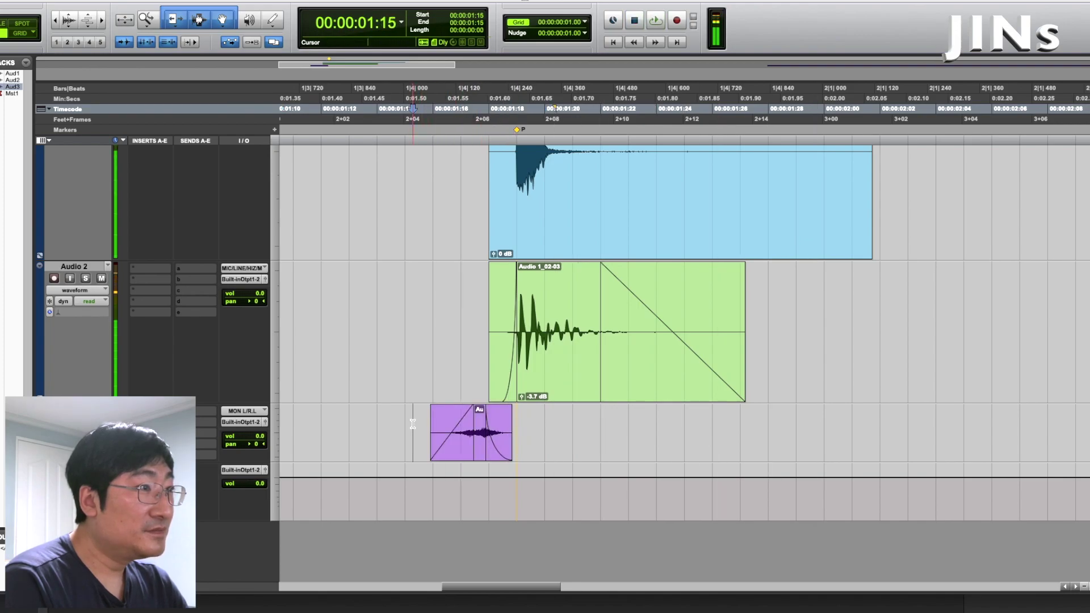
{"action": "key", "text": "space"}
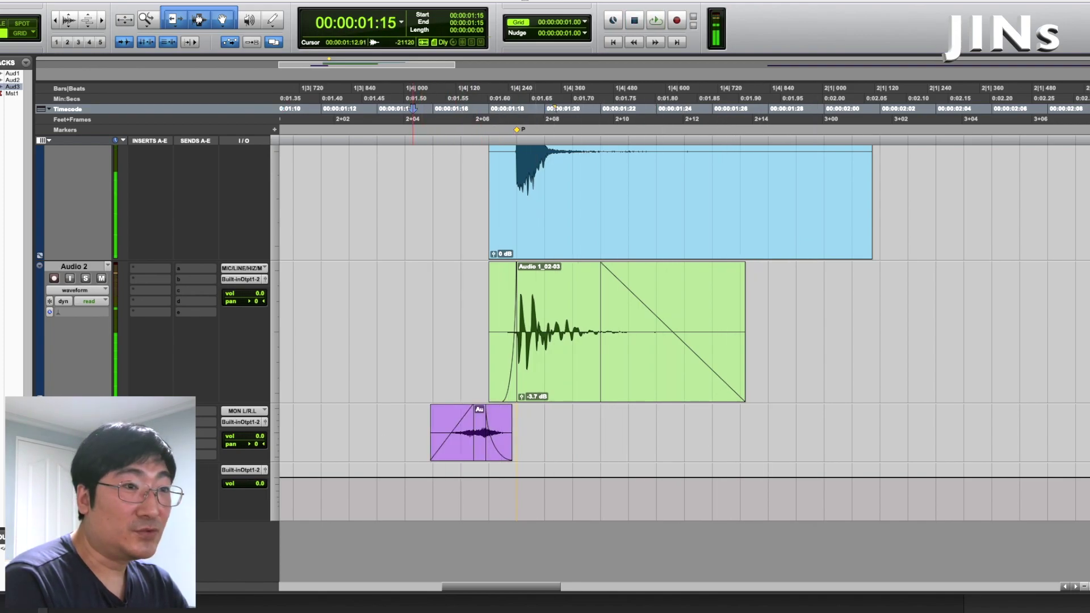
Enlarge the third track, change its clip's fade-in from linear to a slow-starting curve, and play from 00:00:01:14
{"action": "key", "text": "ctrl+Up"}
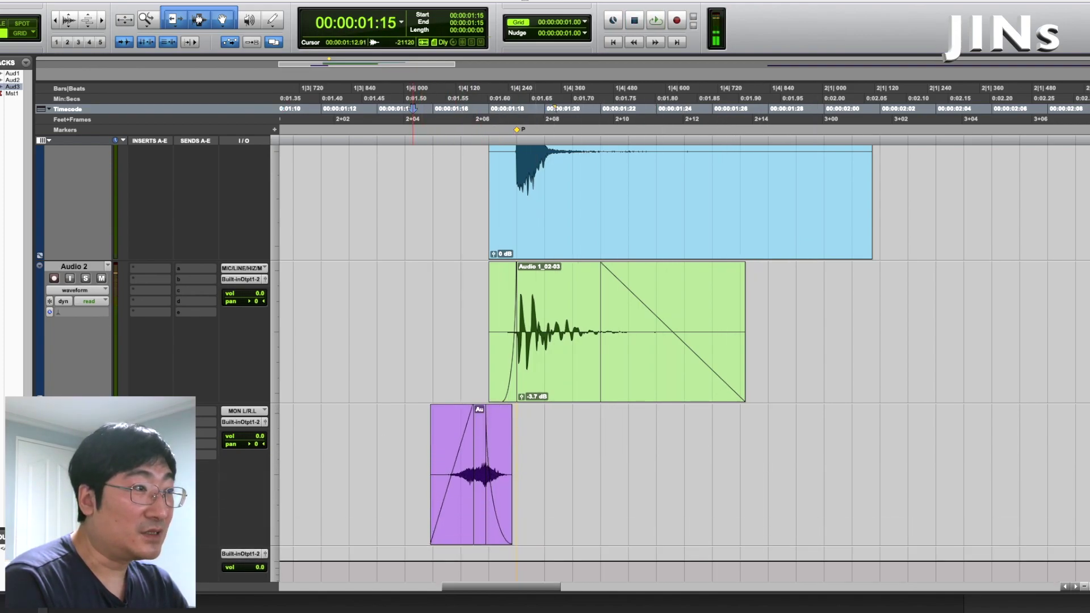
{"action": "left_click", "coordinate": [455, 526]}
{"action": "key", "text": "super+f"}
{"action": "left_click", "coordinate": [464, 336]}
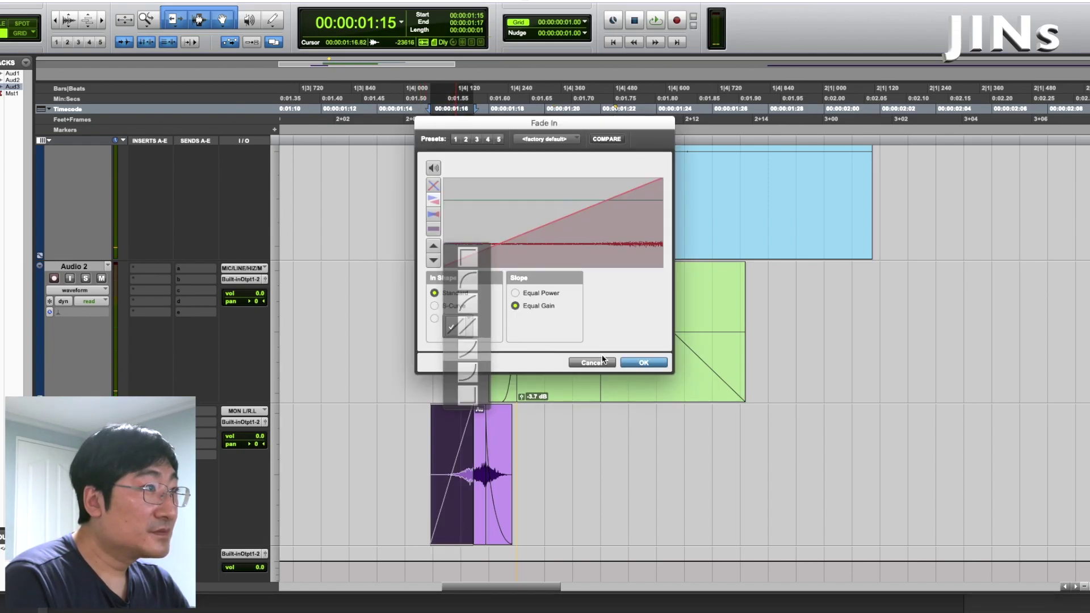
{"action": "key", "text": "Return"}
{"action": "left_click", "coordinate": [397, 440]}
{"action": "key", "text": "space"}
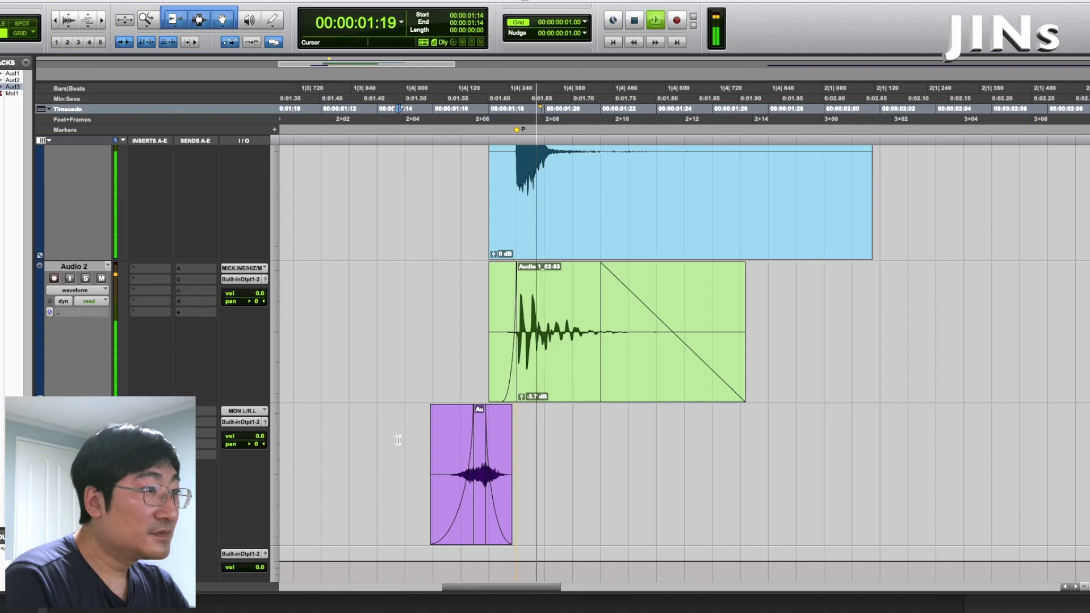
{"action": "key", "text": "space"}
Play the layered sound repeatedly from the start of the third layer at 00:00:01:15
{"action": "key", "text": "r"}
{"action": "key", "text": "r"}
{"action": "key", "text": "Tab"}
{"action": "key", "text": "space"}
{"action": "key", "text": "space"}
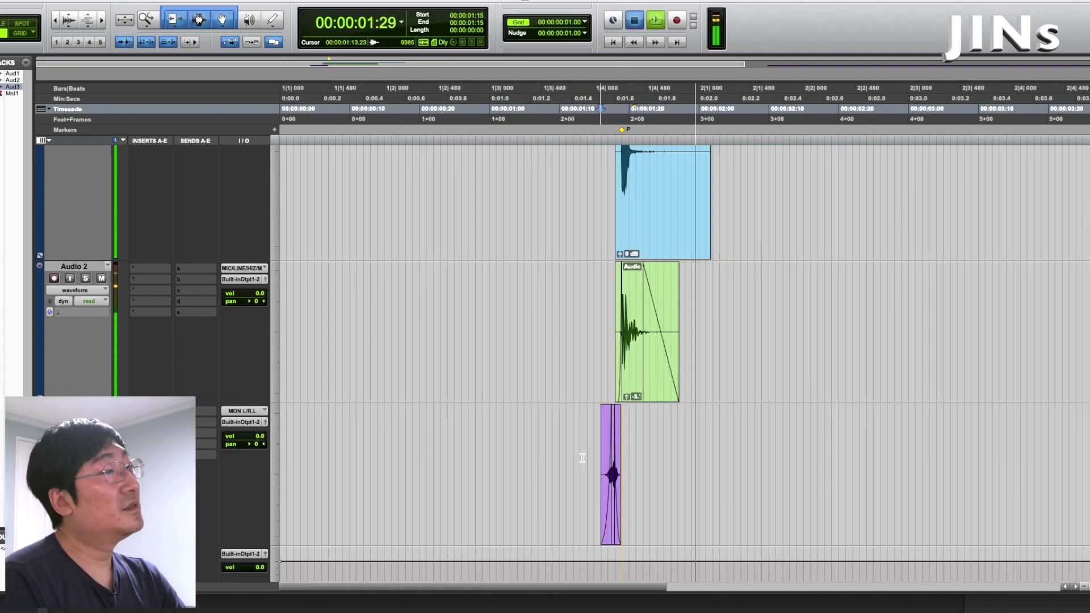
{"action": "key", "text": "space"}
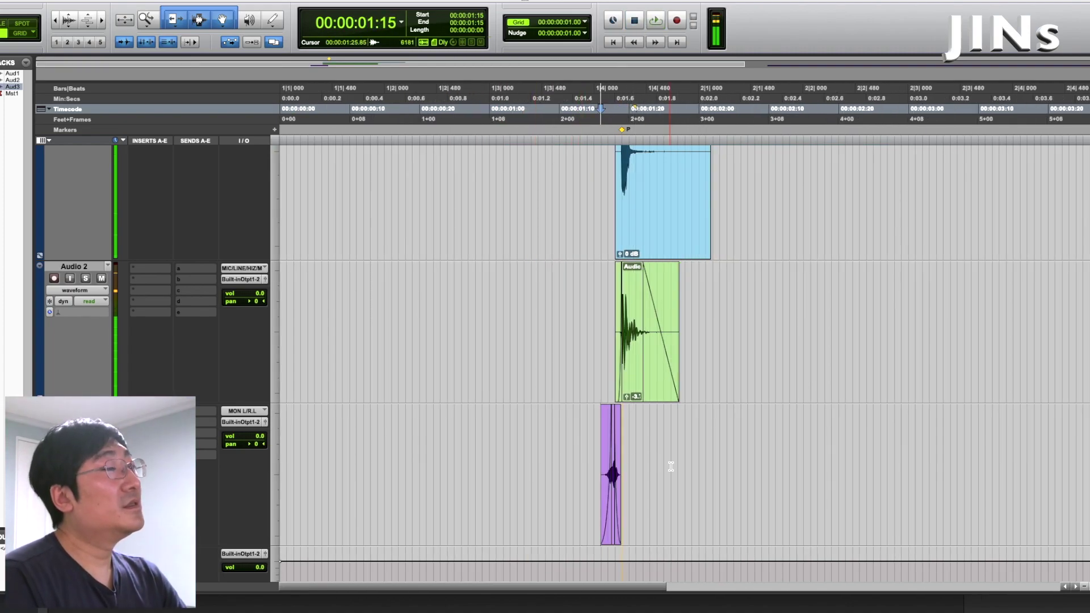
Consolidate the faded third layer into one clip and play the layers from 00:00:01:15
{"action": "left_click", "coordinate": [614, 533]}
{"action": "key", "text": "super+z"}
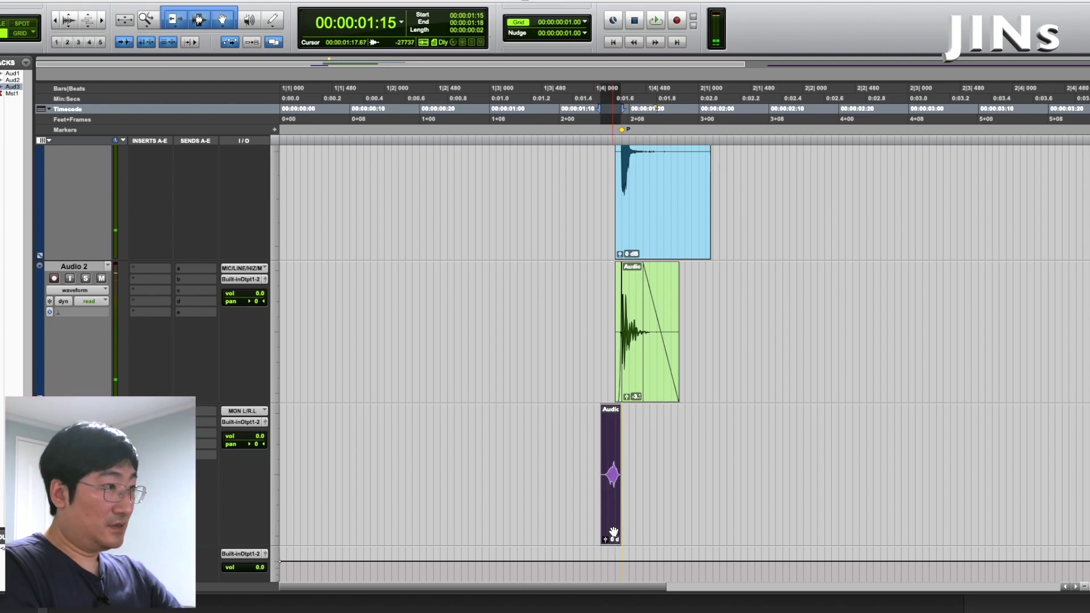
{"action": "left_click", "coordinate": [588, 445]}
{"action": "key", "text": "super+bracketright"}
{"action": "key", "text": "super+bracketright"}
{"action": "left_click", "coordinate": [736, 444]}
{"action": "key", "text": "space"}
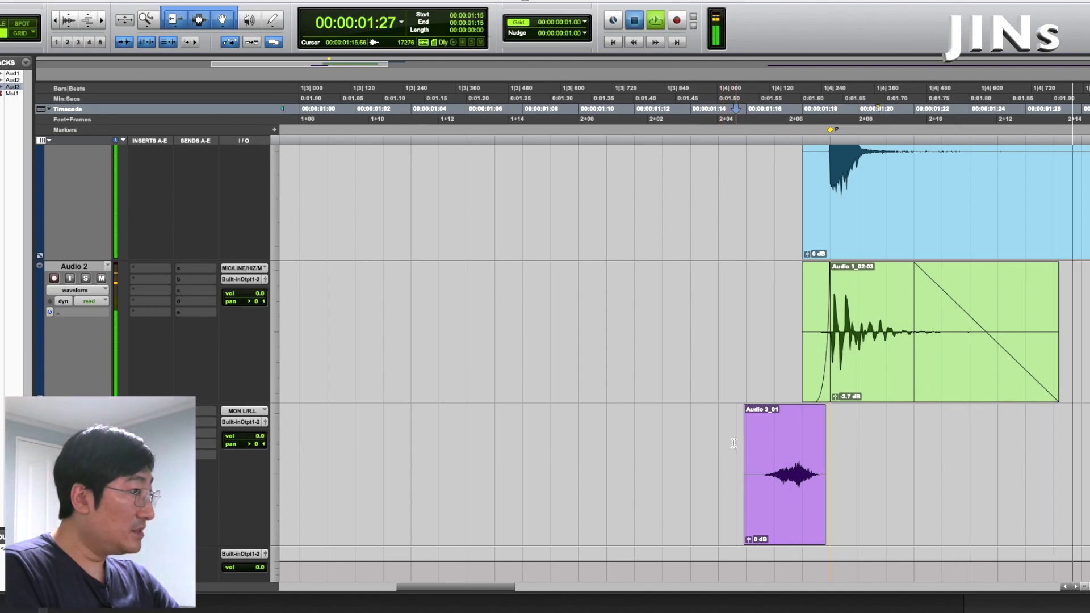
Solo the third track and play the consolidated clip on its own from 00:00:01:15
{"action": "left_click", "coordinate": [86, 421]}
{"action": "key", "text": "space"}
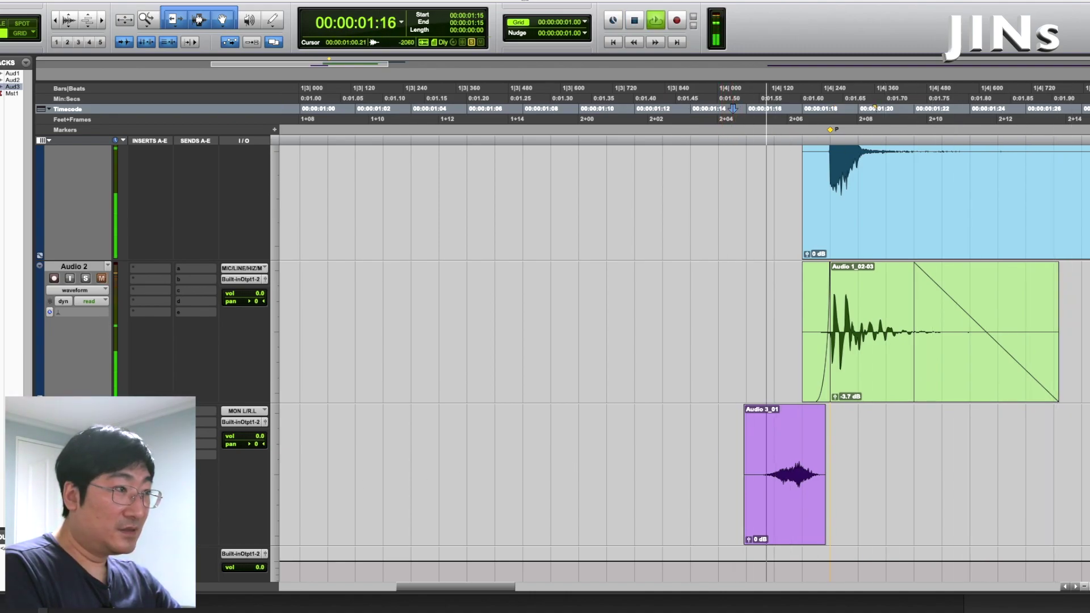
{"action": "key", "text": "space"}
{"action": "key", "text": "space"}
{"action": "key", "text": "space"}
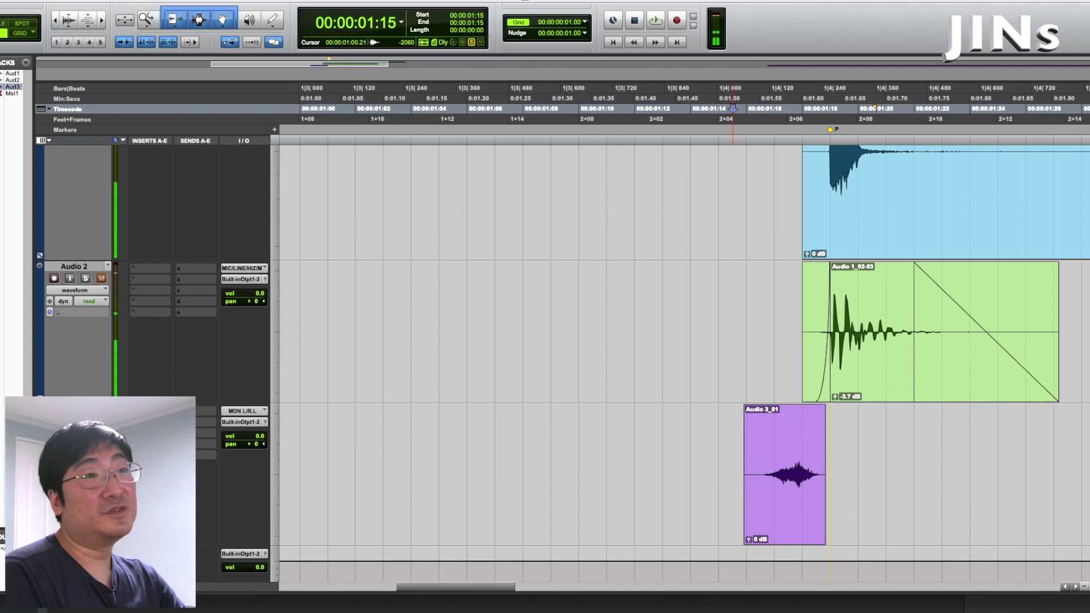
Remove the fade-in from the copied clip Audio 1_01-04 at 00:00:04:02 and select the whole clip
{"action": "key", "text": "super+bracketleft"}
{"action": "key", "text": "super+bracketleft"}
{"action": "key", "text": "super+bracketleft"}
{"action": "left_click", "coordinate": [780, 519]}
{"action": "left_click", "coordinate": [662, 496]}
{"action": "left_click", "coordinate": [780, 534]}
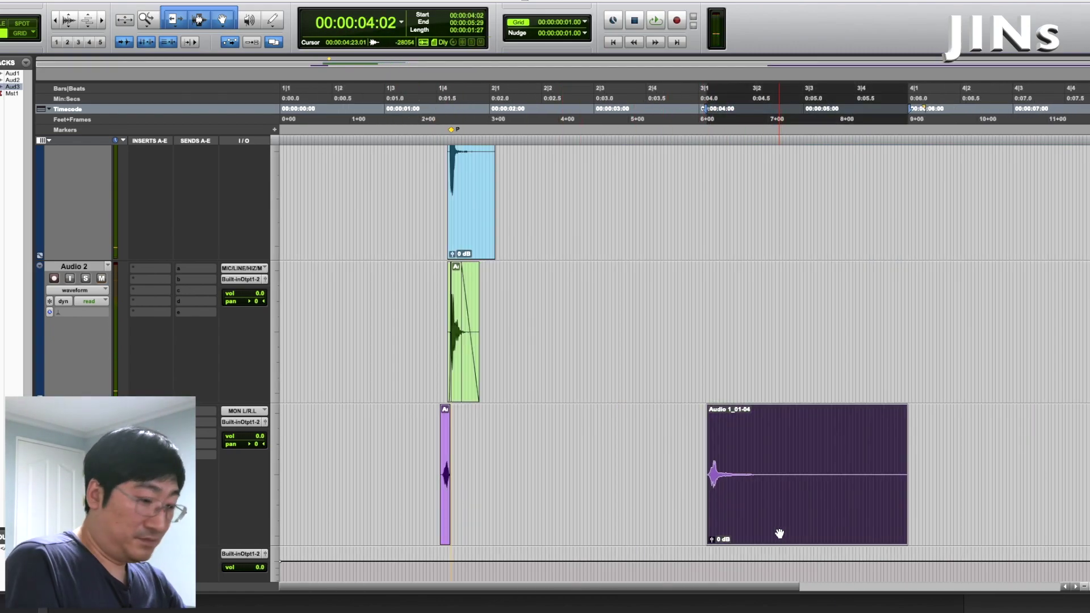
Render the copied clip Audio 1_01-04 backwards with the AudioSuite Reverse process
{"action": "left_click", "coordinate": [239, 1]}
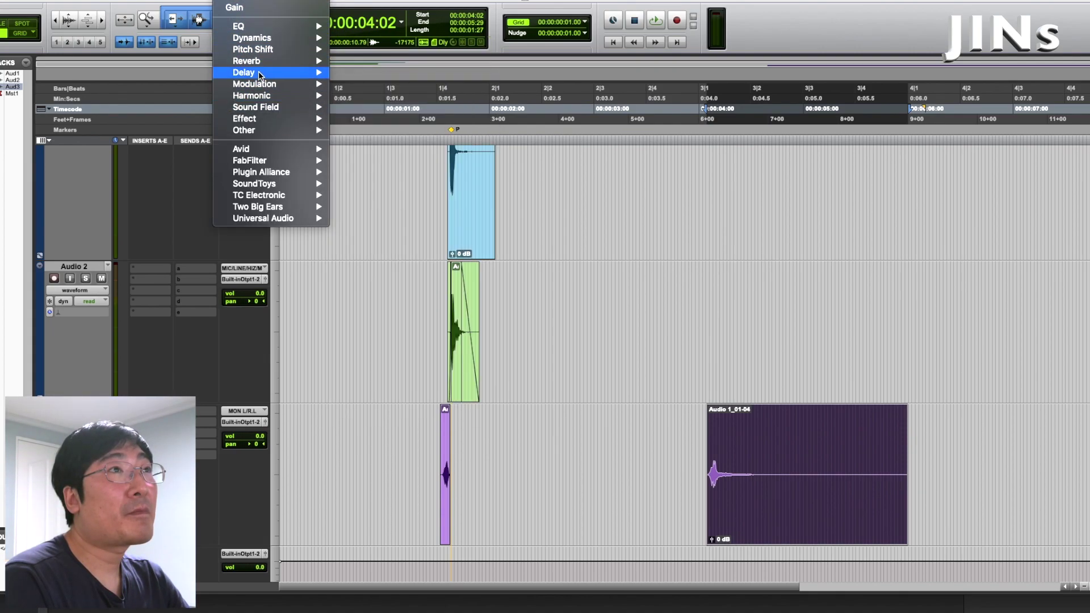
{"action": "mouse_move", "coordinate": [270, 38]}
{"action": "mouse_move", "coordinate": [301, 130]}
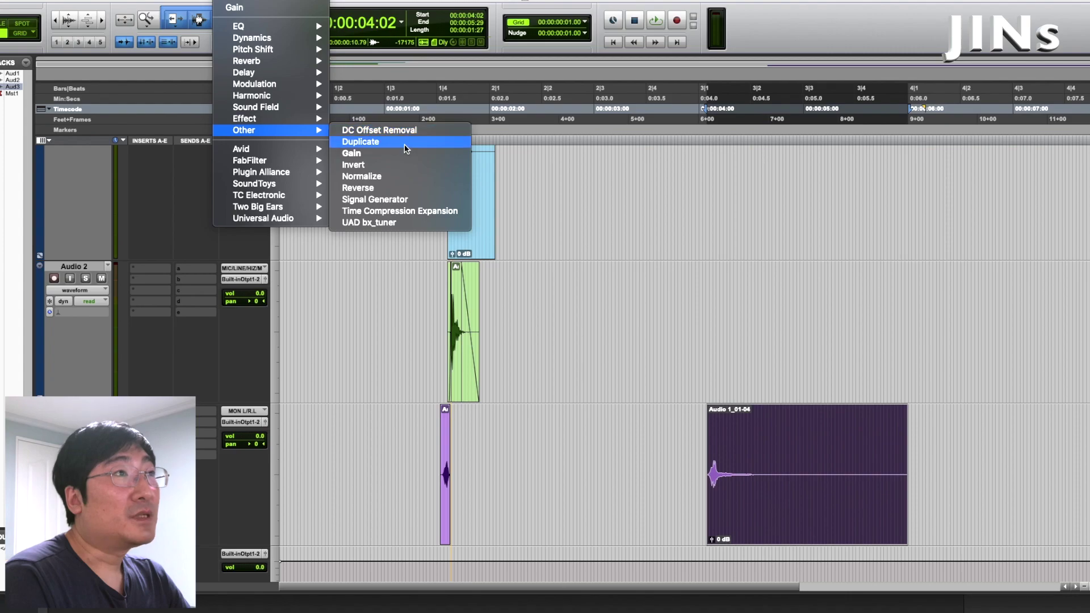
{"action": "left_click", "coordinate": [424, 193]}
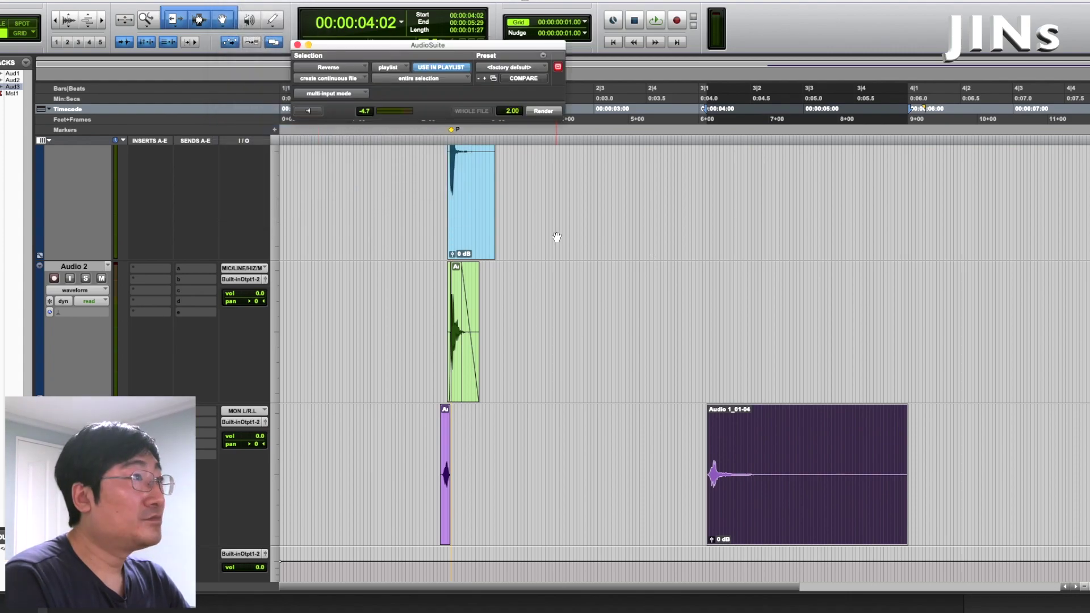
{"action": "left_click", "coordinate": [536, 111]}
Play the reversed clip from 00:00:05:13 and from closer start points to locate where its swell should end
{"action": "left_click", "coordinate": [850, 451]}
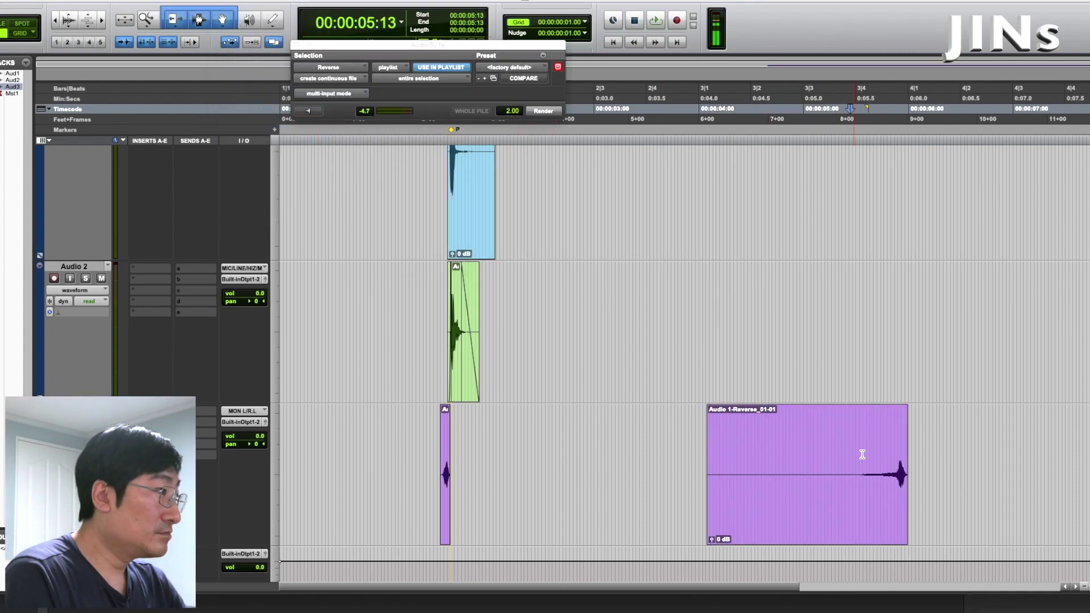
{"action": "key", "text": "space"}
{"action": "key", "text": "space"}
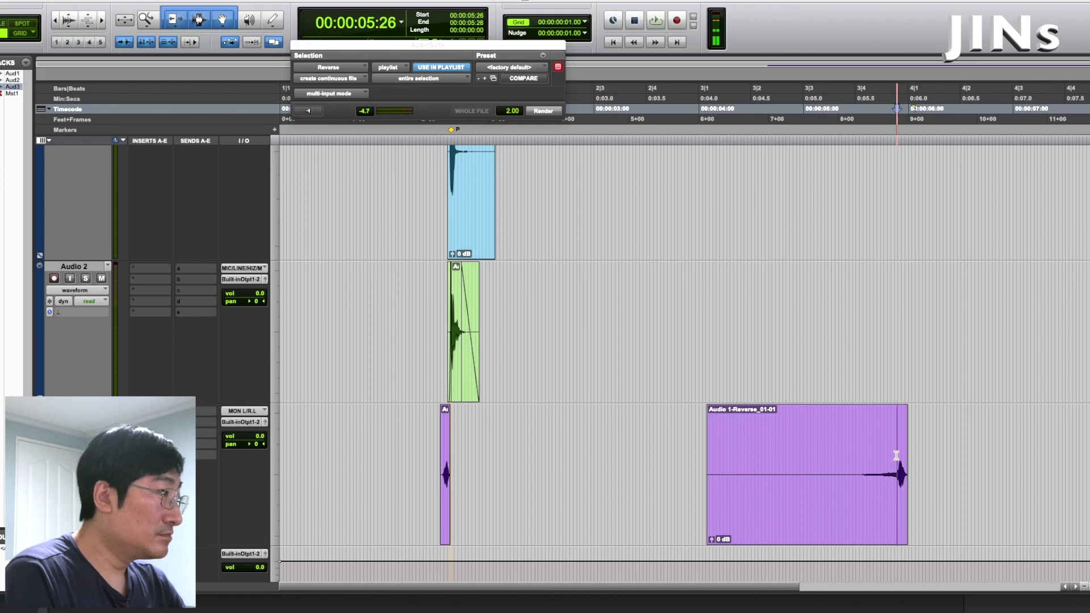
{"action": "scroll", "coordinate": [897, 455], "scroll_direction": "up", "scroll_amount": 3}
{"action": "left_click", "coordinate": [711, 451]}
{"action": "key", "text": "space"}
{"action": "key", "text": "space"}
{"action": "key", "text": "space"}
{"action": "key", "text": "space"}
Split the reversed clip at 00:00:05:27, delete the part after it, and play the remaining swell from two points
{"action": "key", "text": "b"}
{"action": "left_click", "coordinate": [741, 499]}
{"action": "key", "text": "Delete"}
{"action": "left_click", "coordinate": [529, 446]}
{"action": "key", "text": "space"}
{"action": "key", "text": "space"}
{"action": "left_click", "coordinate": [454, 446]}
{"action": "key", "text": "space"}
{"action": "key", "text": "space"}
{"action": "left_click", "coordinate": [710, 412]}
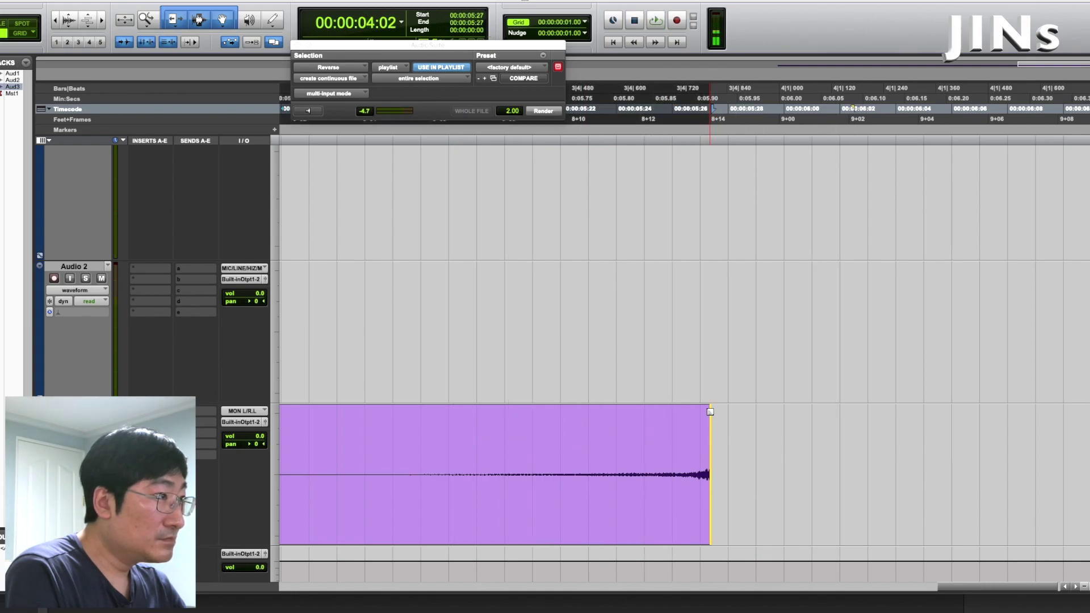
Clear the consolidated clip out of the way and move the trimmed reversed clip to 00:00:00:00 under the other layers
{"action": "scroll", "coordinate": [709, 410], "scroll_direction": "down", "scroll_amount": 4}
{"action": "left_click", "coordinate": [367, 456]}
{"action": "left_click", "coordinate": [396, 458], "text": "shift"}
{"action": "left_click_drag", "start_coordinate": [362, 533], "coordinate": [707, 511]}
{"action": "left_click_drag", "start_coordinate": [511, 514], "coordinate": [320, 484]}
{"action": "key", "text": "t"}
{"action": "key", "text": "t"}
{"action": "key", "text": "t"}
{"action": "key", "text": "t"}
{"action": "key", "text": "r"}
{"action": "key", "text": "r"}
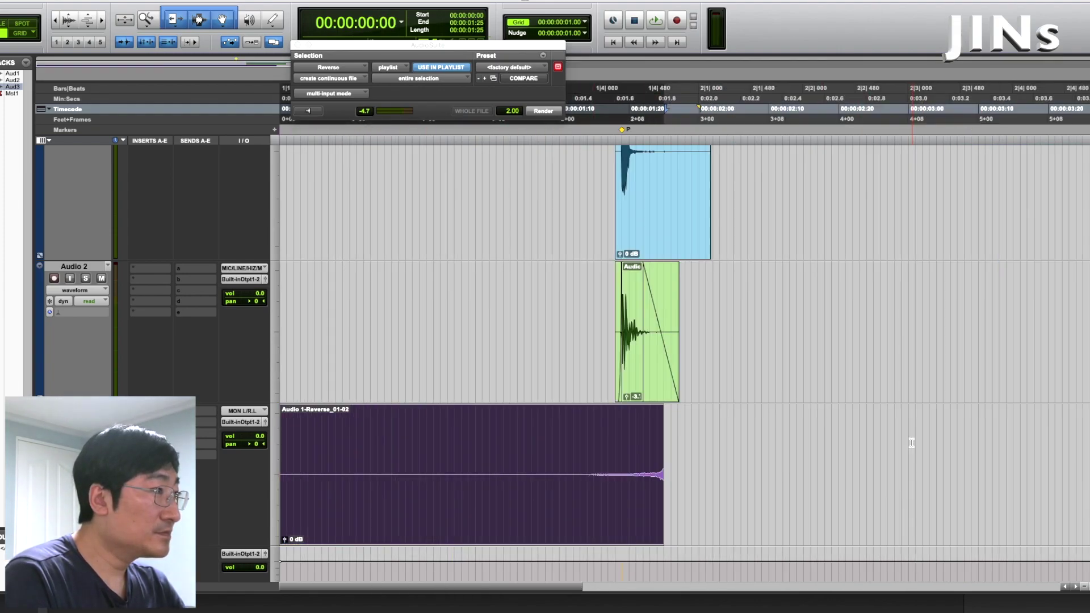
Split the reversed clip on Audio 3 at 00:00:01:14 and delete the part before it
{"action": "left_click", "coordinate": [592, 452]}
{"action": "key", "text": "b"}
{"action": "left_click", "coordinate": [549, 474]}
{"action": "left_click", "coordinate": [639, 496]}
{"action": "left_click", "coordinate": [535, 497]}
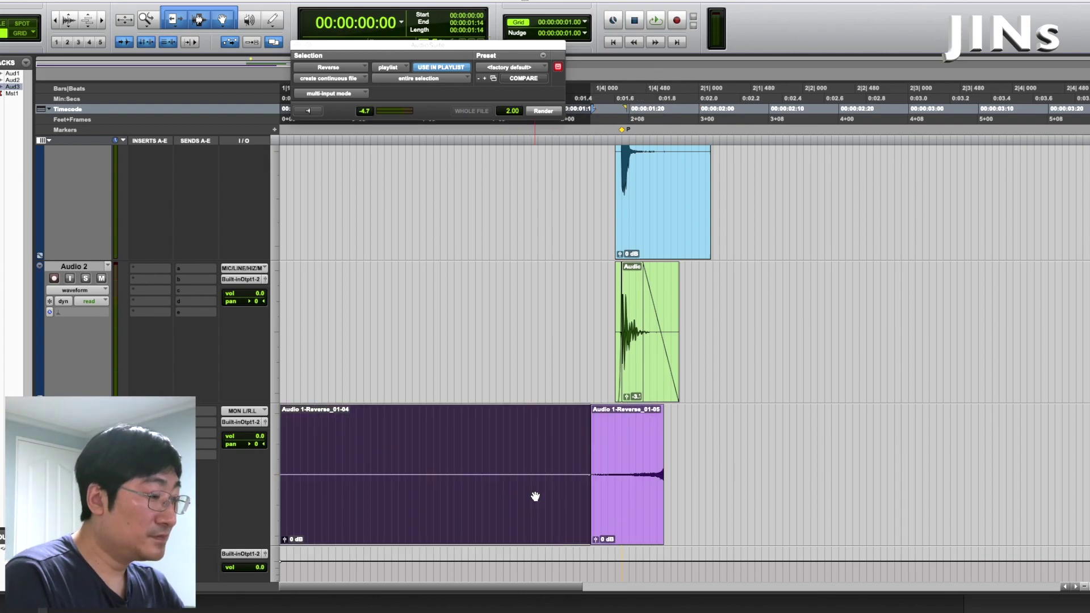
{"action": "key", "text": "Delete"}
Shift the remaining reversed swell earlier so it ends at the attack of the upper layers, and play it
{"action": "left_click", "coordinate": [650, 488]}
{"action": "key", "text": "t"}
{"action": "key", "text": "t"}
{"action": "left_click_drag", "start_coordinate": [900, 506], "coordinate": [732, 497]}
{"action": "left_click", "coordinate": [701, 439]}
{"action": "key", "text": "space"}
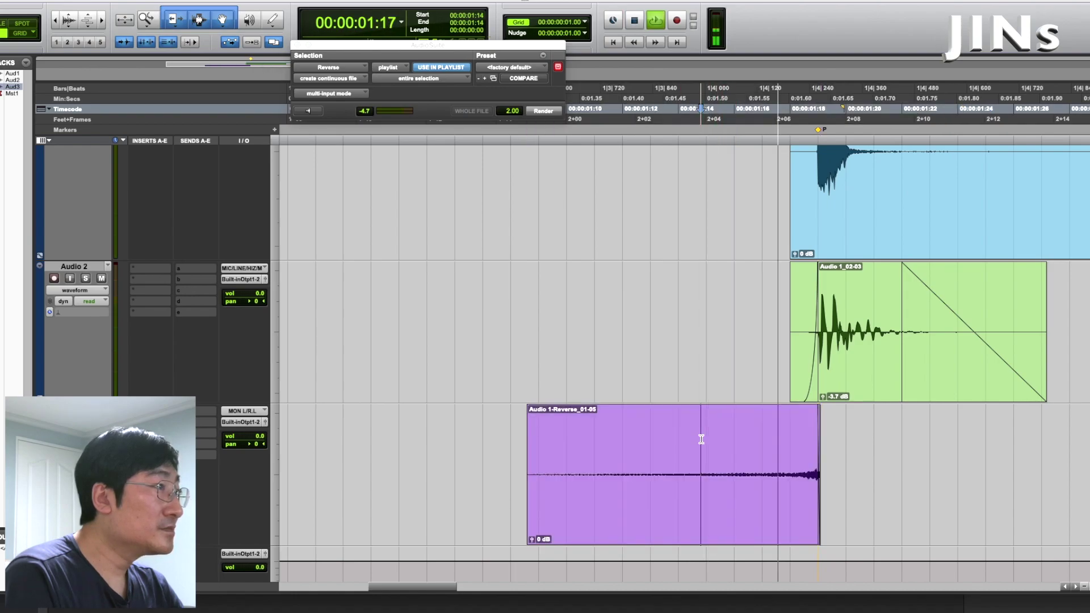
{"action": "key", "text": "space"}
{"action": "key", "text": "space"}
{"action": "key", "text": "space"}
Raise the swell's clip gain to +3.2 dB, and delete its portion before 00:00:01:15, listening to the layers
{"action": "left_click_drag", "start_coordinate": [532, 541], "coordinate": [534, 518]}
{"action": "key", "text": "space"}
{"action": "key", "text": "space"}
{"action": "left_click", "coordinate": [509, 466]}
{"action": "left_click_drag", "start_coordinate": [509, 467], "coordinate": [718, 466]}
{"action": "key", "text": "Delete"}
{"action": "left_click", "coordinate": [669, 457]}
{"action": "key", "text": "space"}
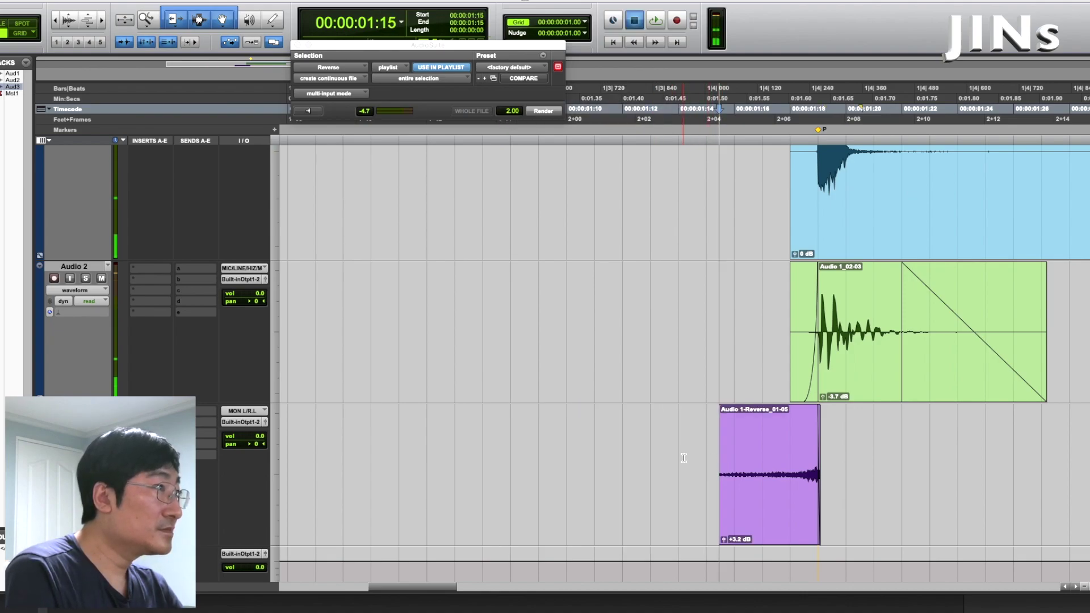
{"action": "key", "text": "space"}
{"action": "key", "text": "space"}
{"action": "key", "text": "space"}
Add a fade-in over most of the reversed swell, and play it together with the other layers
{"action": "left_click_drag", "start_coordinate": [721, 414], "coordinate": [798, 414]}
{"action": "key", "text": "space"}
{"action": "key", "text": "space"}
{"action": "left_click", "coordinate": [689, 425]}
{"action": "key", "text": "space"}
{"action": "key", "text": "space"}
{"action": "key", "text": "space"}
{"action": "key", "text": "space"}
{"action": "key", "text": "space"}
Play the other Audio 3 clip, placed at 00:00:08:02, for comparison with the reversed swell
{"action": "key", "text": "r"}
{"action": "key", "text": "r"}
{"action": "key", "text": "space"}
{"action": "left_click", "coordinate": [580, 449]}
{"action": "key", "text": "space"}
{"action": "key", "text": "space"}
{"action": "key", "text": "Tab"}
{"action": "key", "text": "space"}
{"action": "key", "text": "space"}
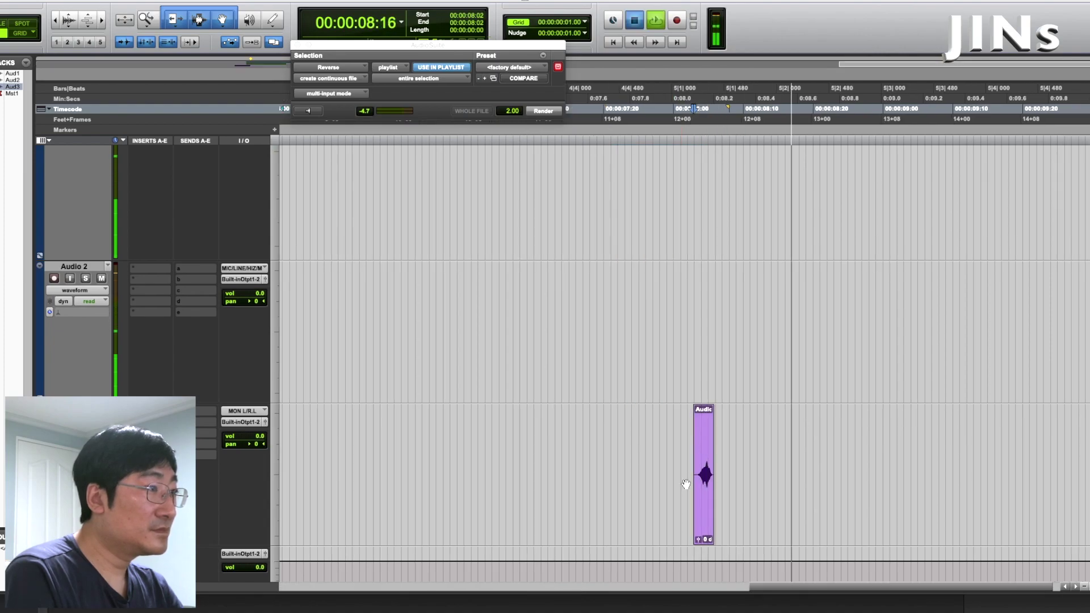
{"action": "key", "text": "space"}
Move the Audio 3 clip from 00:00:08:02 back to about 00:00:04:16
{"action": "left_click_drag", "start_coordinate": [712, 523], "coordinate": [589, 499]}
{"action": "key", "text": "super+z"}
{"action": "key", "text": "super+z"}
{"action": "left_click_drag", "start_coordinate": [702, 508], "coordinate": [520, 474]}
{"action": "key", "text": "super+bracketleft"}
{"action": "key", "text": "super+bracketleft"}
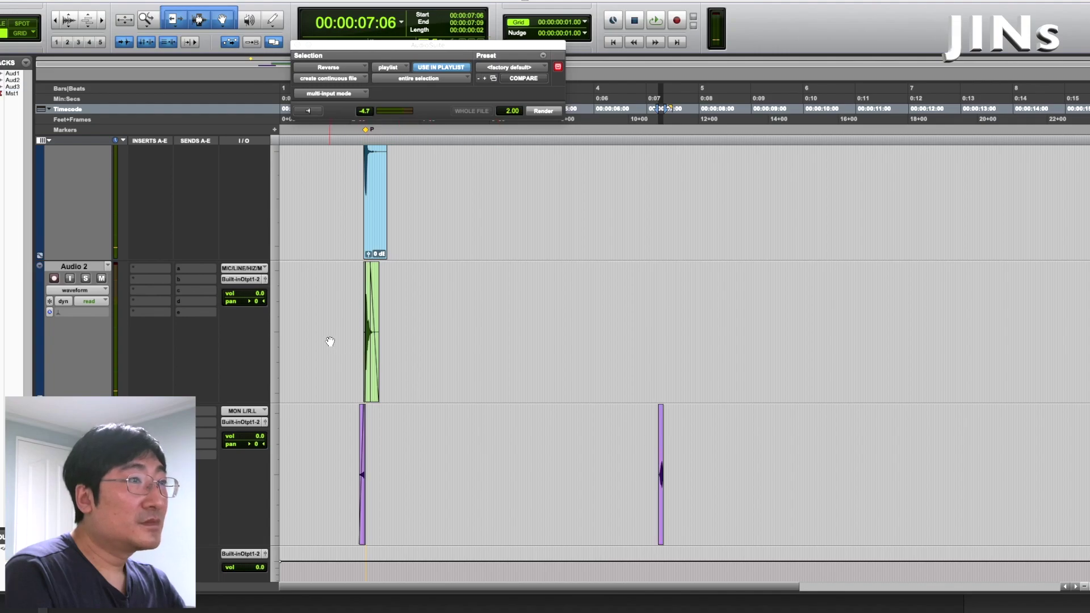
{"action": "left_click_drag", "start_coordinate": [662, 532], "coordinate": [514, 505]}
Copy the Audio 1 and Audio 2 hit clips to about 00:00:04:18, above the relocated Audio 3 clip
{"action": "left_click", "coordinate": [325, 314]}
{"action": "left_click", "coordinate": [426, 180]}
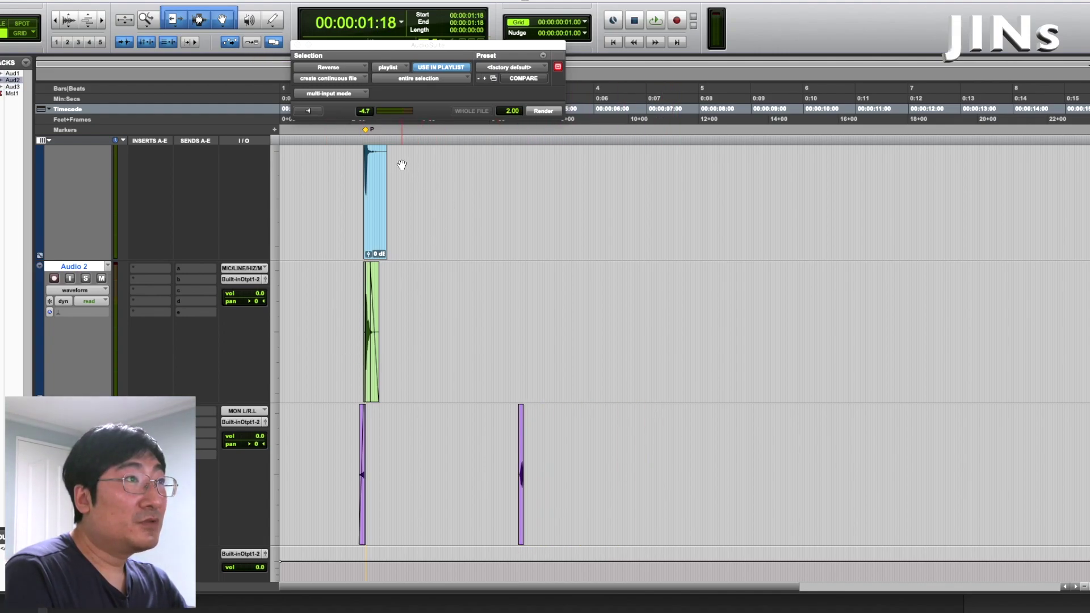
{"action": "scroll", "coordinate": [427, 272], "scroll_direction": "up", "scroll_amount": 3}
{"action": "left_click_drag", "start_coordinate": [408, 214], "coordinate": [393, 256]}
{"action": "left_click_drag", "start_coordinate": [378, 354], "coordinate": [535, 354]}
{"action": "key", "text": "t"}
{"action": "key", "text": "t"}
{"action": "key", "text": "t"}
{"action": "key", "text": "t"}
{"action": "key", "text": "t"}
{"action": "scroll", "coordinate": [666, 472], "scroll_direction": "down", "scroll_amount": 3}
{"action": "scroll", "coordinate": [666, 471], "scroll_direction": "up", "scroll_amount": 3}
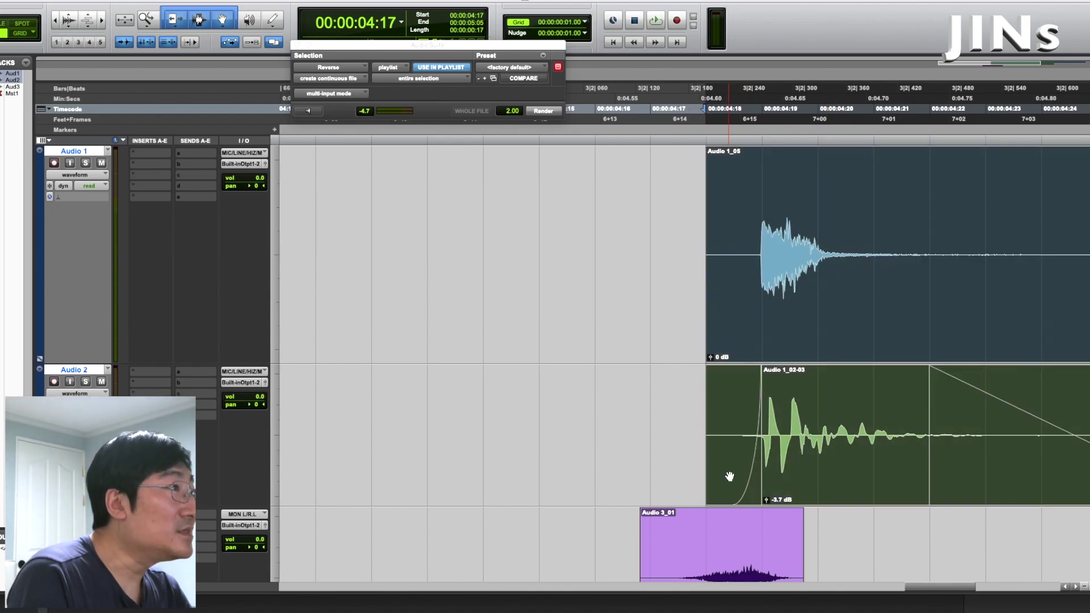
Play the second stack of layers from 00:00:04:16
{"action": "key", "text": "r"}
{"action": "key", "text": "r"}
{"action": "left_click", "coordinate": [665, 390]}
{"action": "scroll", "coordinate": [667, 397], "scroll_direction": "down", "scroll_amount": 3}
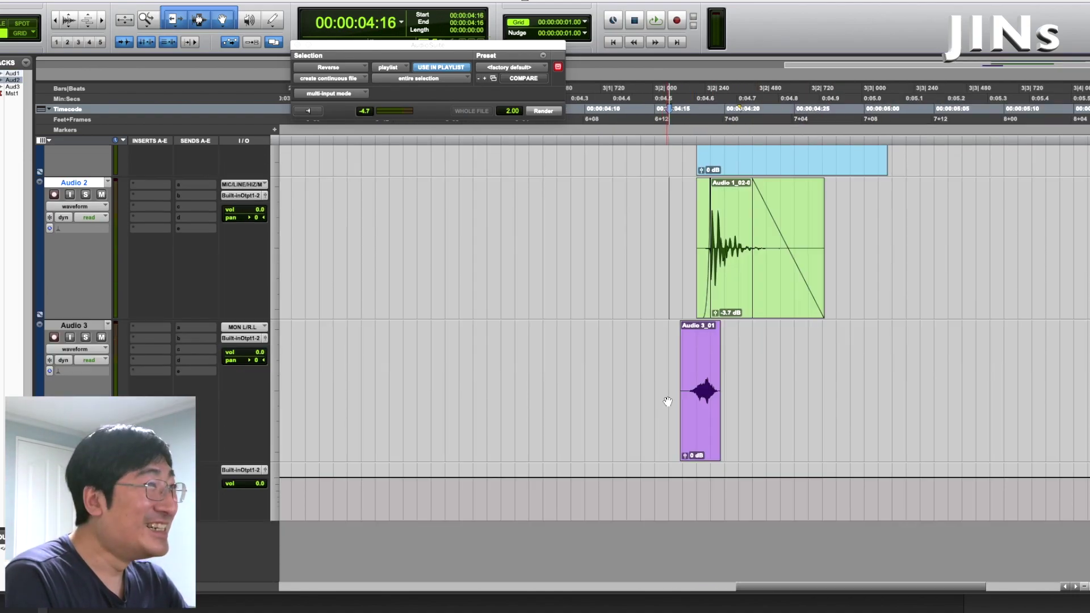
{"action": "key", "text": "space"}
{"action": "key", "text": "space"}
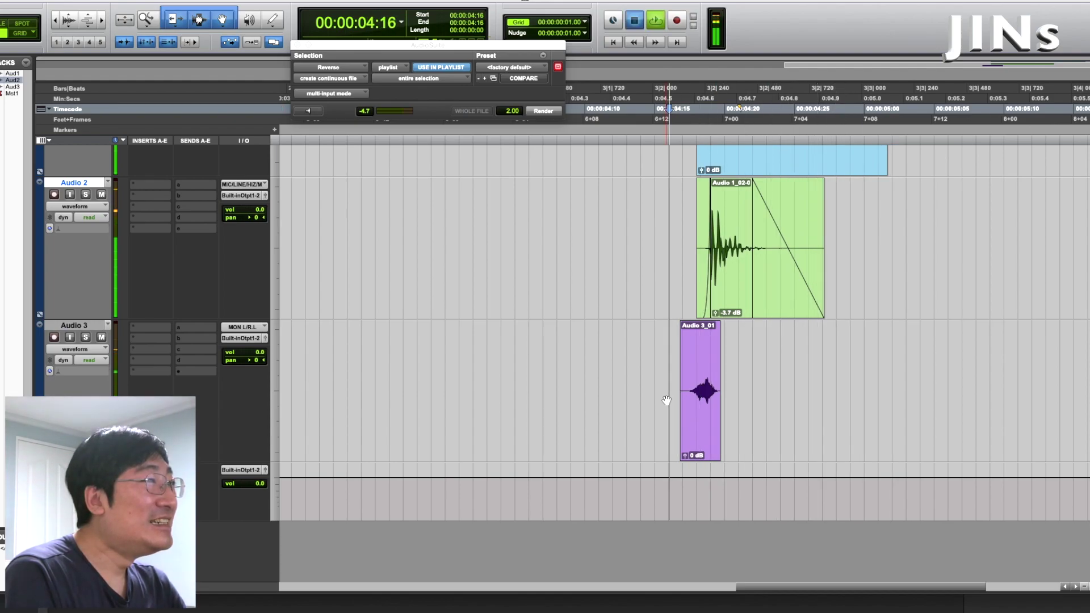
{"action": "key", "text": "r"}
{"action": "scroll", "coordinate": [681, 326], "scroll_direction": "up", "scroll_amount": 3}
{"action": "key", "text": "space"}
{"action": "key", "text": "space"}
{"action": "key", "text": "space"}
{"action": "key", "text": "space"}
Compare the two layered versions by playing them from 00:00:01:15 and 00:00:04:12
{"action": "key", "text": "r"}
{"action": "key", "text": "r"}
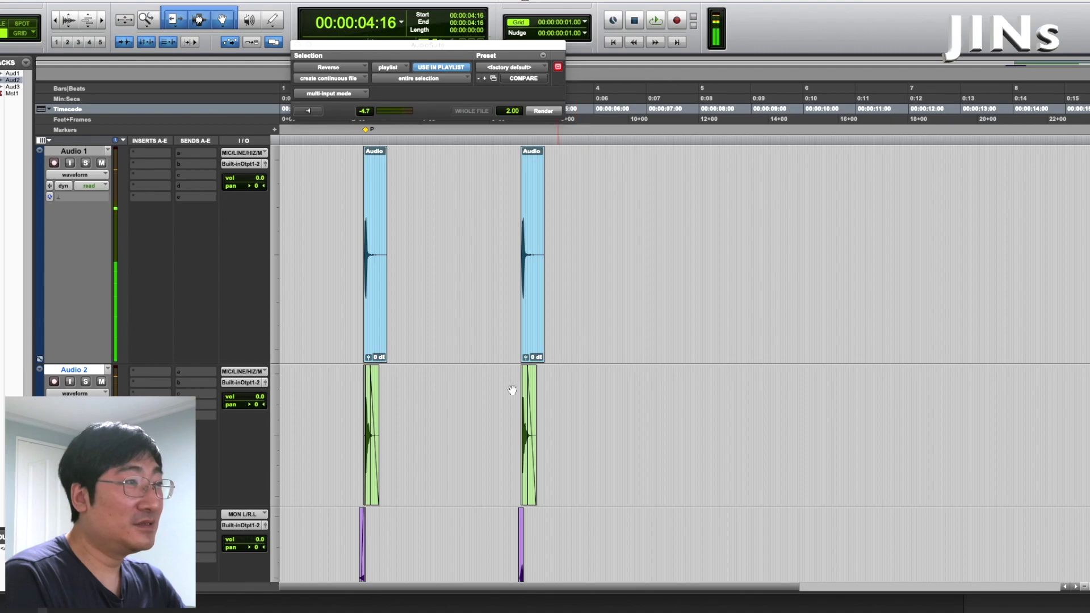
{"action": "left_click", "coordinate": [351, 533]}
{"action": "key", "text": "space"}
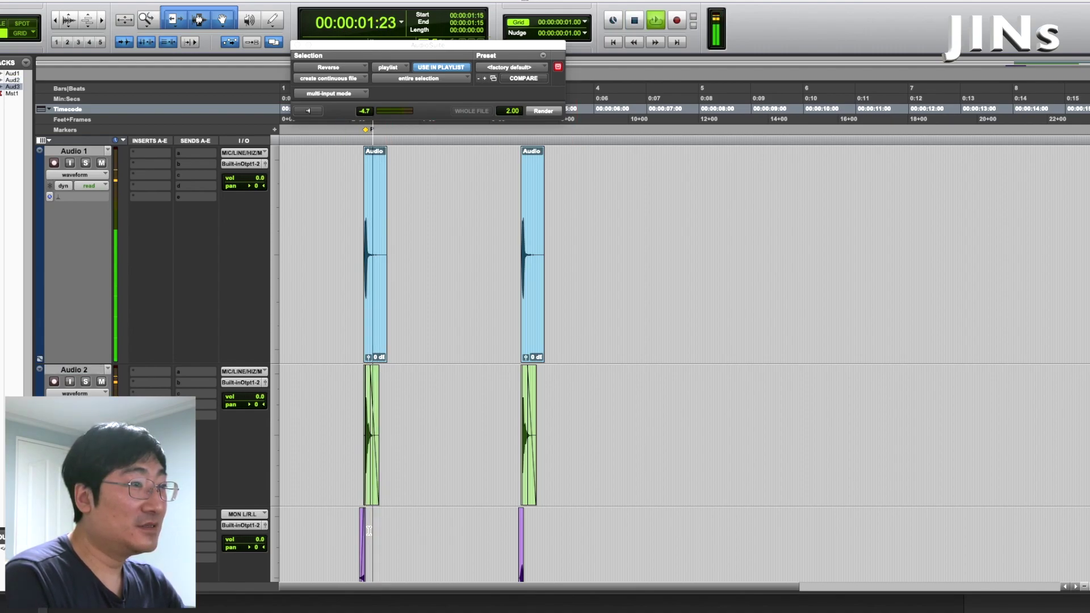
{"action": "key", "text": "space"}
{"action": "left_click", "coordinate": [512, 533]}
{"action": "key", "text": "space"}
{"action": "key", "text": "space"}
{"action": "key", "text": "space"}
{"action": "key", "text": "space"}
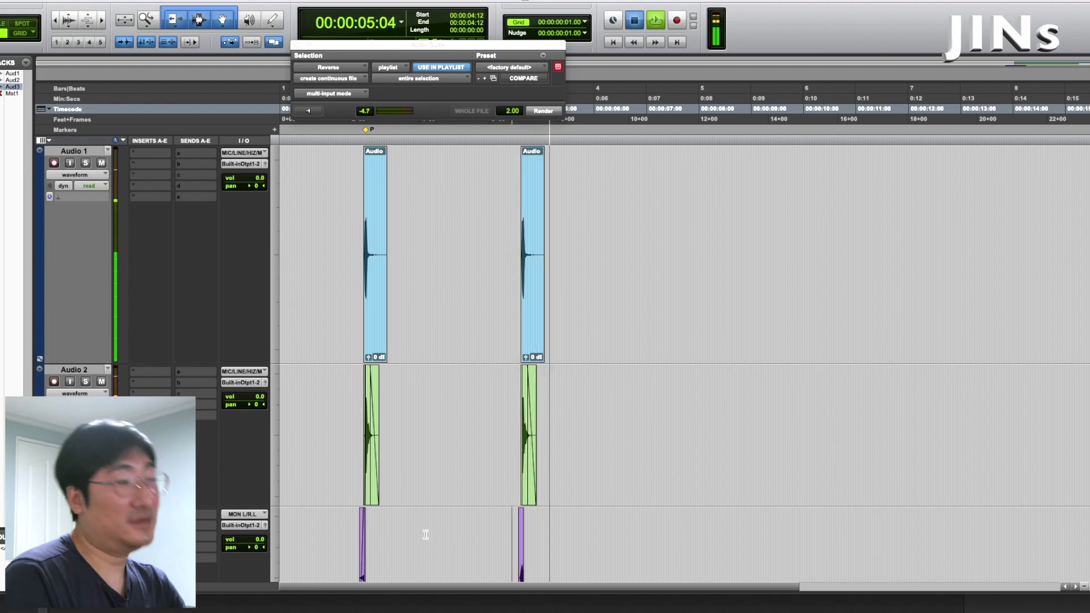
{"action": "key", "text": "space"}
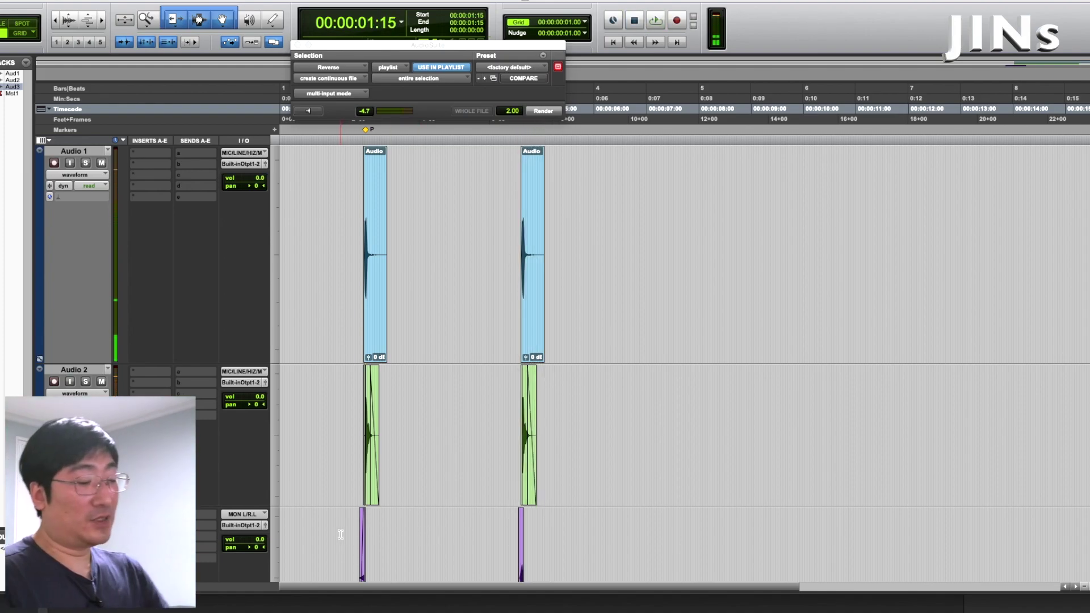
Set the height of tracks Audio 1, Audio 2 and Audio 3 to medium
{"action": "left_click", "coordinate": [73, 150]}
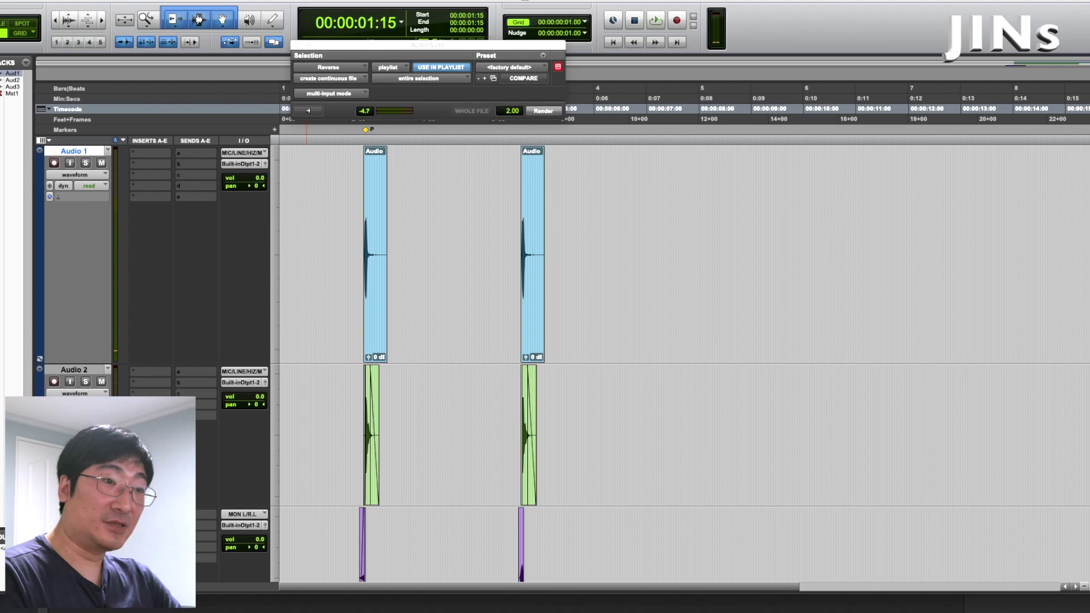
{"action": "left_click", "coordinate": [74, 370], "text": "shift"}
{"action": "left_click", "coordinate": [269, 282]}
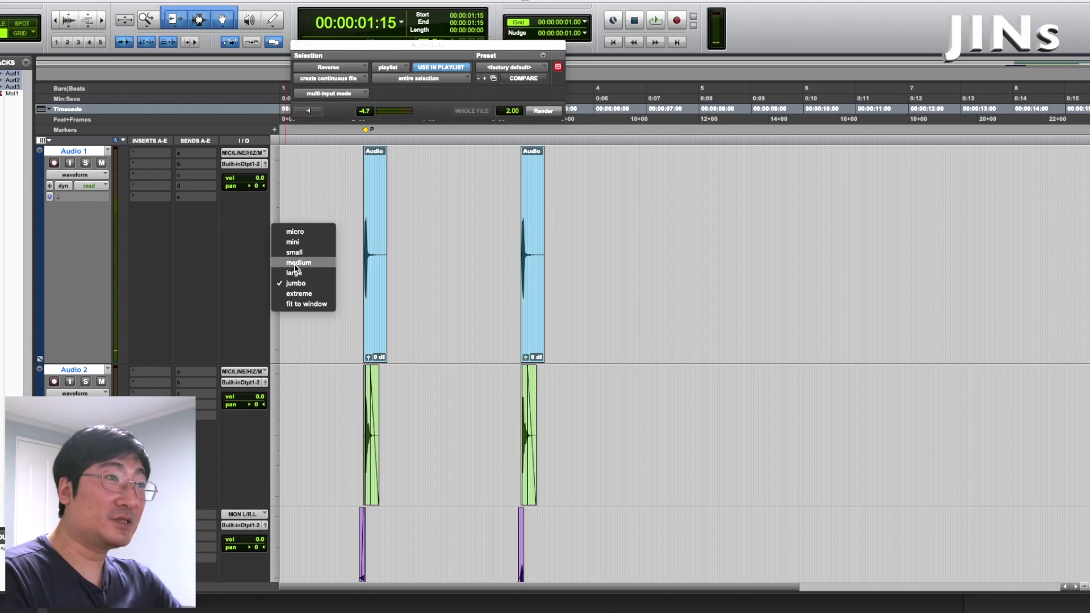
{"action": "left_click", "coordinate": [296, 268]}
Play both layered versions in turn from the starts of their Audio 3 clips at 00:00:01:15 and 00:00:04:16
{"action": "left_click", "coordinate": [352, 292]}
{"action": "key", "text": "Tab"}
{"action": "key", "text": "space"}
{"action": "key", "text": "t"}
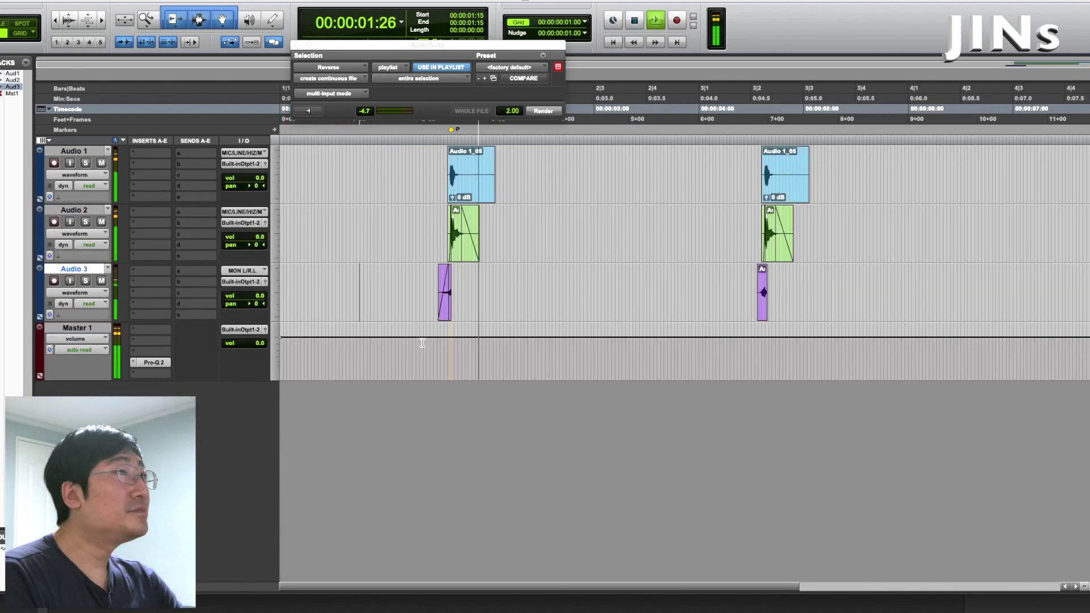
{"action": "key", "text": "space"}
{"action": "left_click", "coordinate": [747, 291]}
{"action": "key", "text": "Tab"}
{"action": "key", "text": "space"}
{"action": "key", "text": "space"}
{"action": "key", "text": "space"}
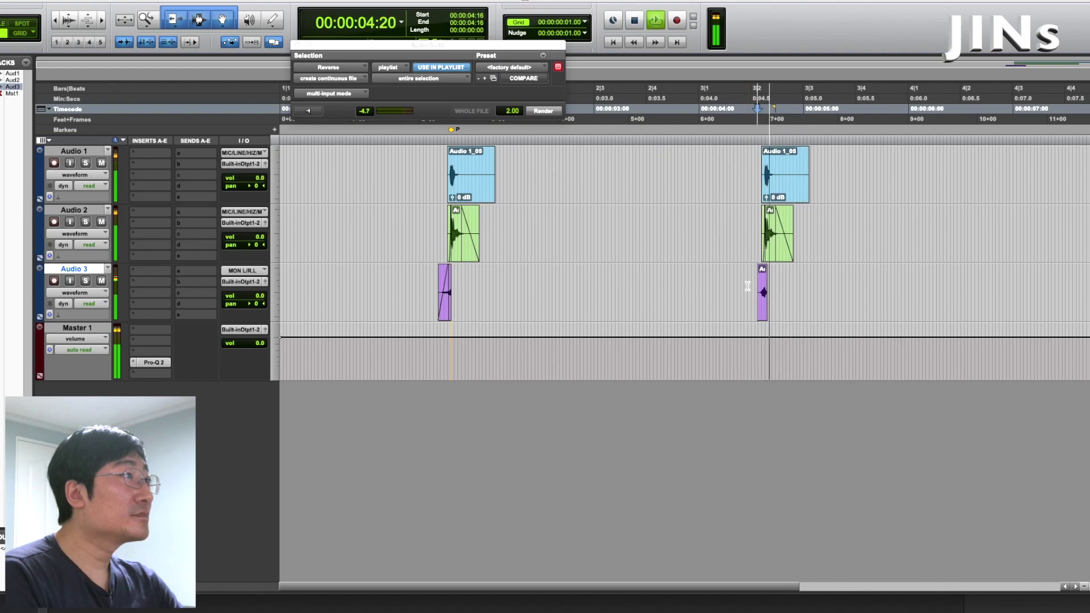
{"action": "key", "text": "space"}
{"action": "left_click", "coordinate": [417, 279]}
{"action": "key", "text": "Tab"}
{"action": "key", "text": "space"}
{"action": "key", "text": "space"}
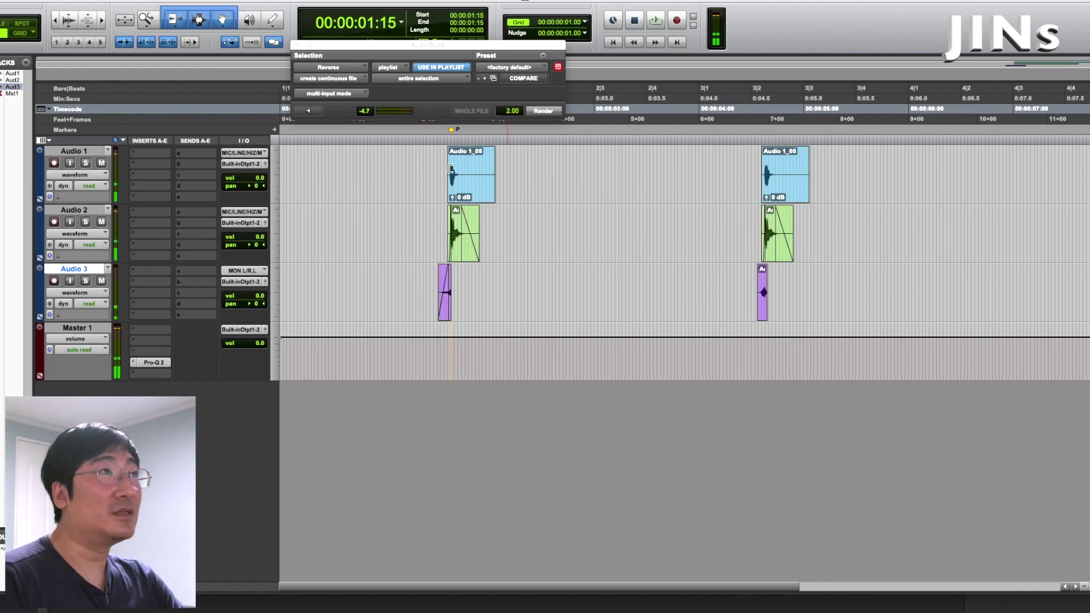
Close the AudioSuite Reverse window and enlarge the Audio 1 track around the first stack of layers
{"action": "left_click", "coordinate": [297, 45]}
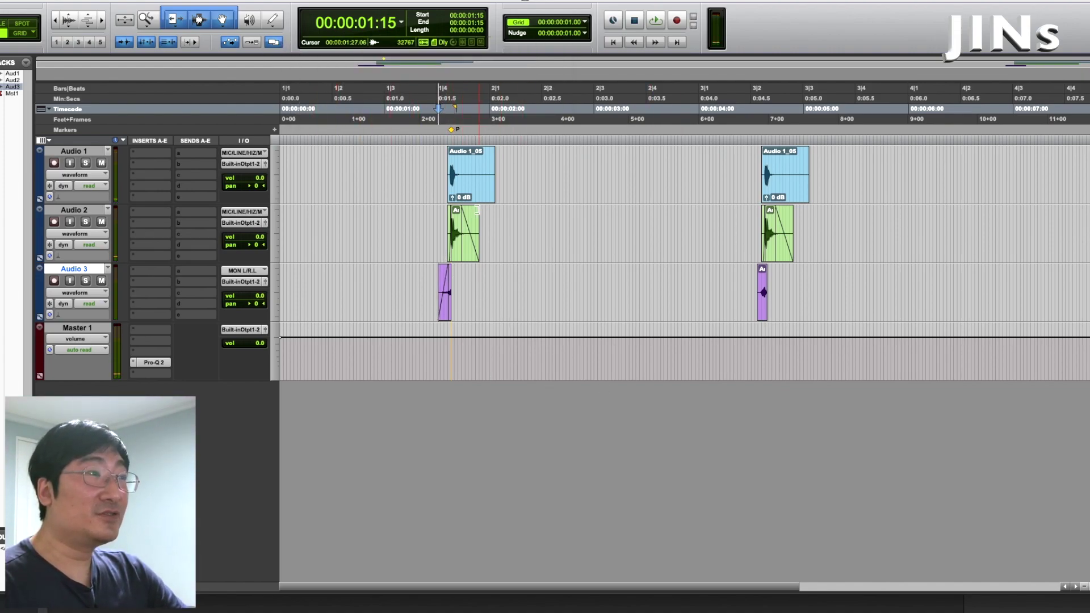
{"action": "left_click", "coordinate": [433, 165]}
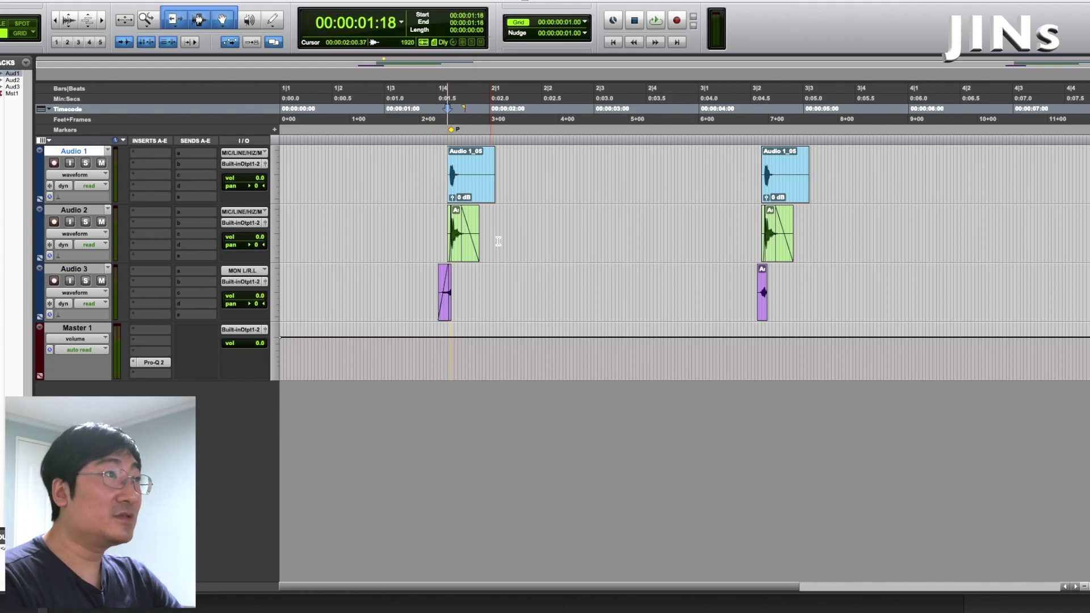
{"action": "key", "text": "t"}
{"action": "key", "text": "t"}
{"action": "left_click_drag", "start_coordinate": [100, 204], "coordinate": [88, 339]}
{"action": "key", "text": "r"}
Play the first stack from several points just before the hit, and select the Audio 2 clip
{"action": "left_click", "coordinate": [602, 215]}
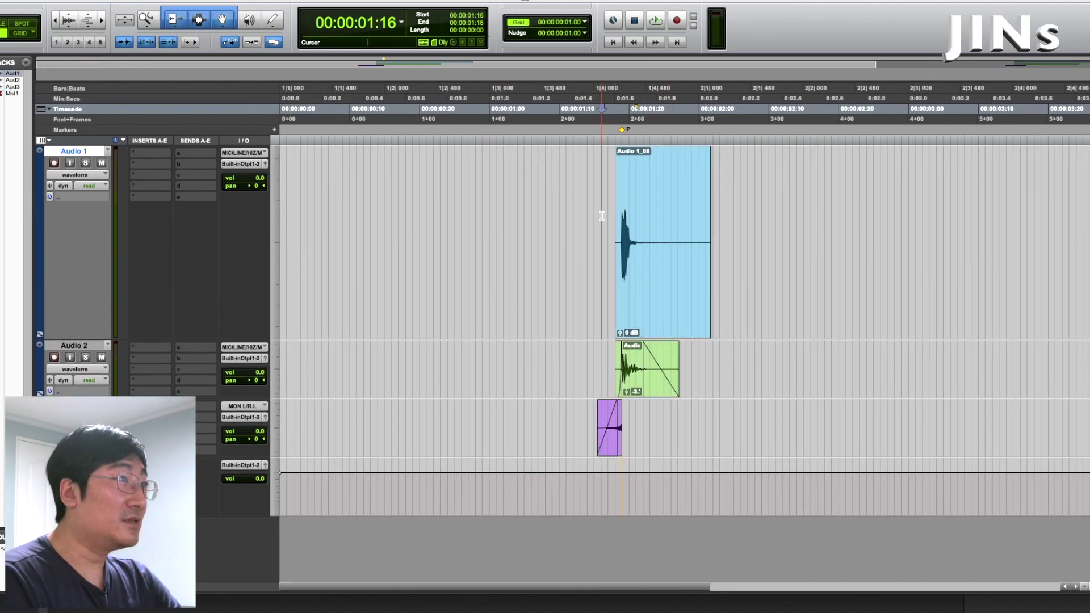
{"action": "key", "text": "space"}
{"action": "key", "text": "space"}
{"action": "left_click", "coordinate": [613, 232]}
{"action": "key", "text": "space"}
{"action": "key", "text": "space"}
{"action": "key", "text": "space"}
{"action": "left_click", "coordinate": [606, 360]}
{"action": "key", "text": "space"}
{"action": "left_click", "coordinate": [634, 387]}
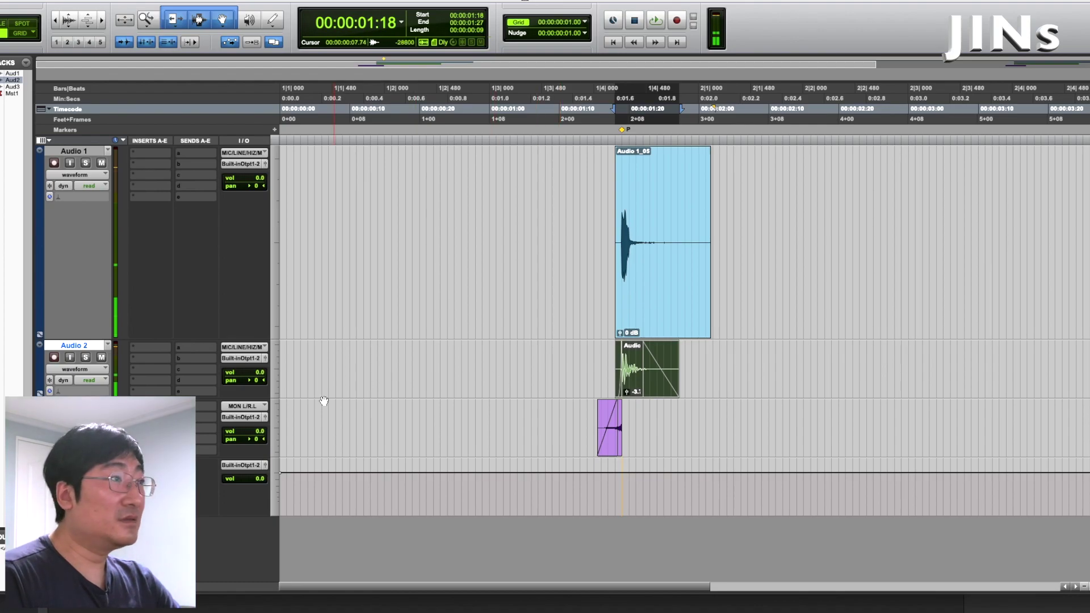
{"action": "left_click", "coordinate": [162, 353]}
{"action": "mouse_move", "coordinate": [162, 354]}
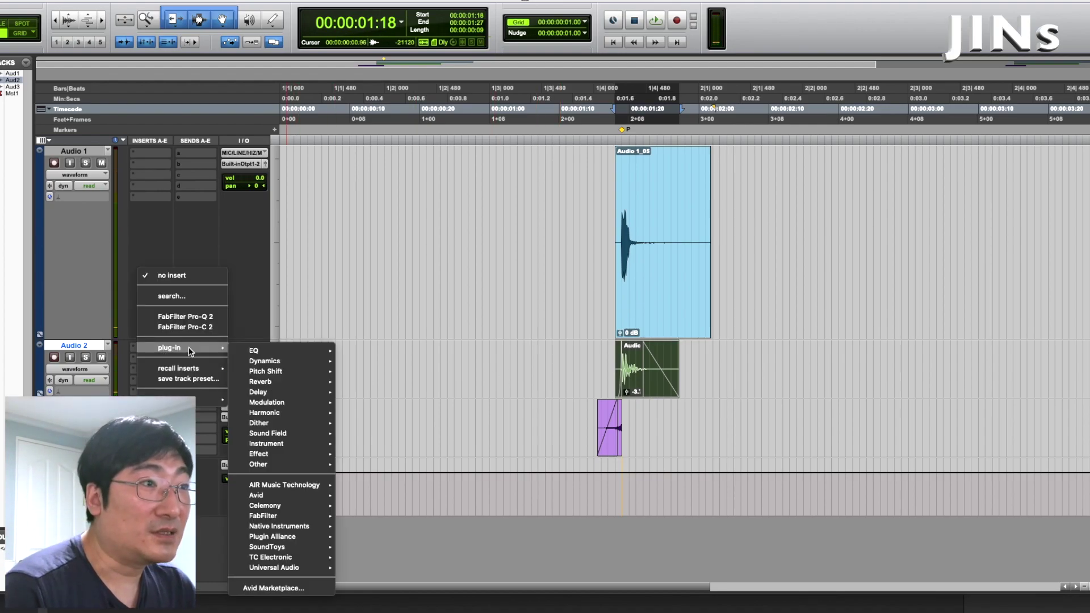
{"action": "mouse_move", "coordinate": [267, 412]}
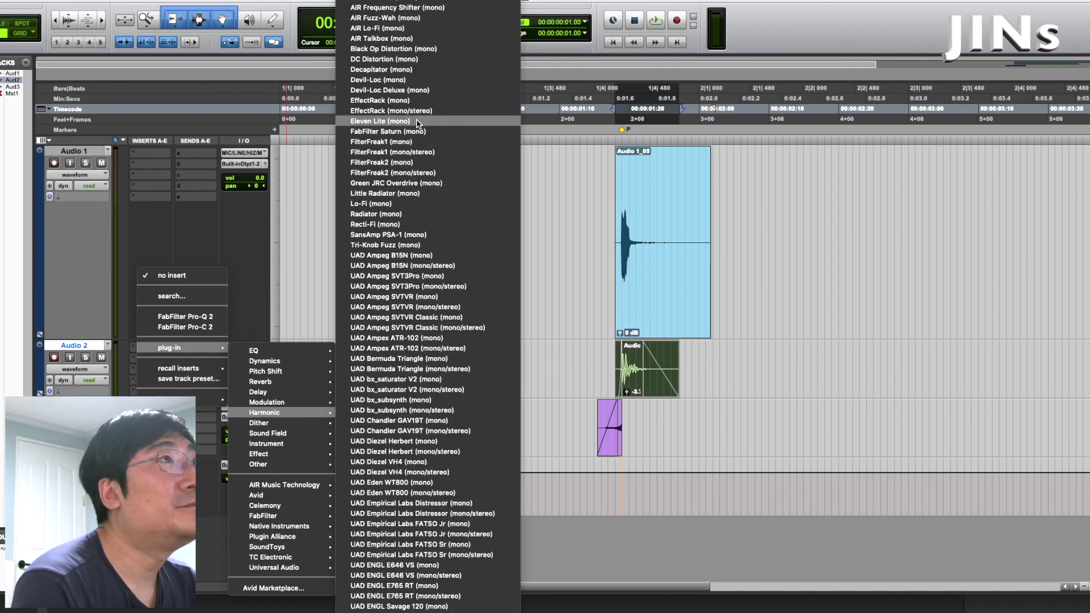
{"action": "left_click", "coordinate": [415, 79]}
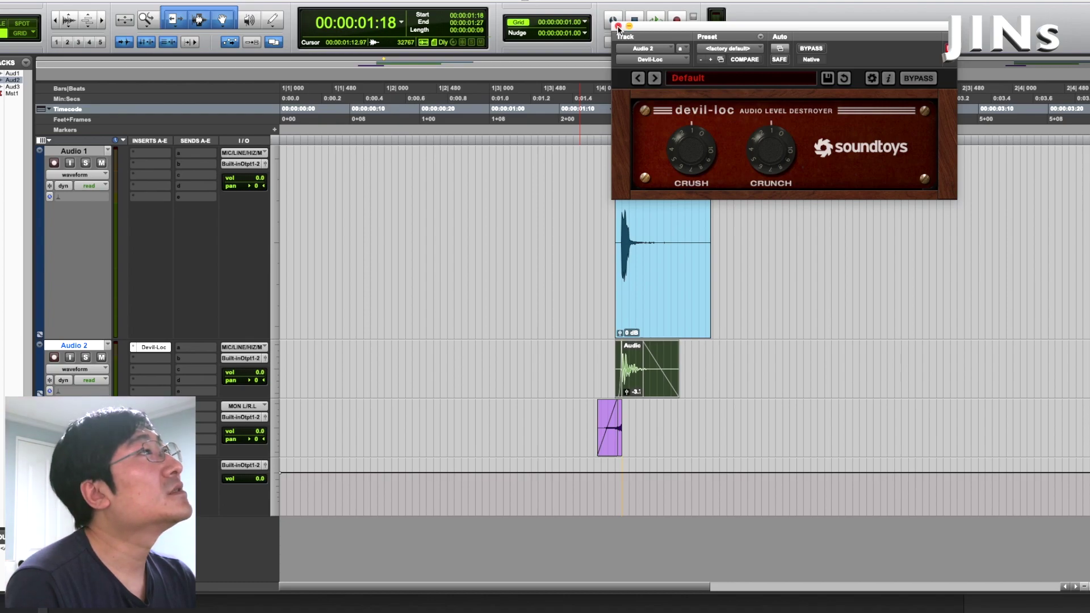
{"action": "left_click", "coordinate": [668, 62]}
{"action": "left_click", "coordinate": [411, 25]}
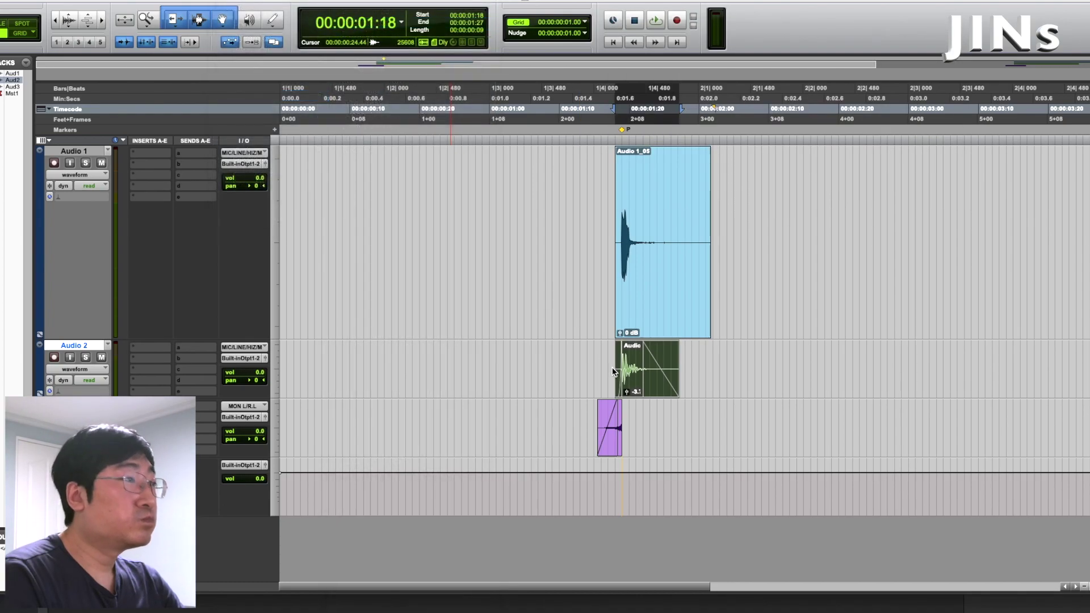
Render the selected Audio 2 clip with the AudioSuite Decapitator plug-in and close its window
{"action": "left_click", "coordinate": [317, 370]}
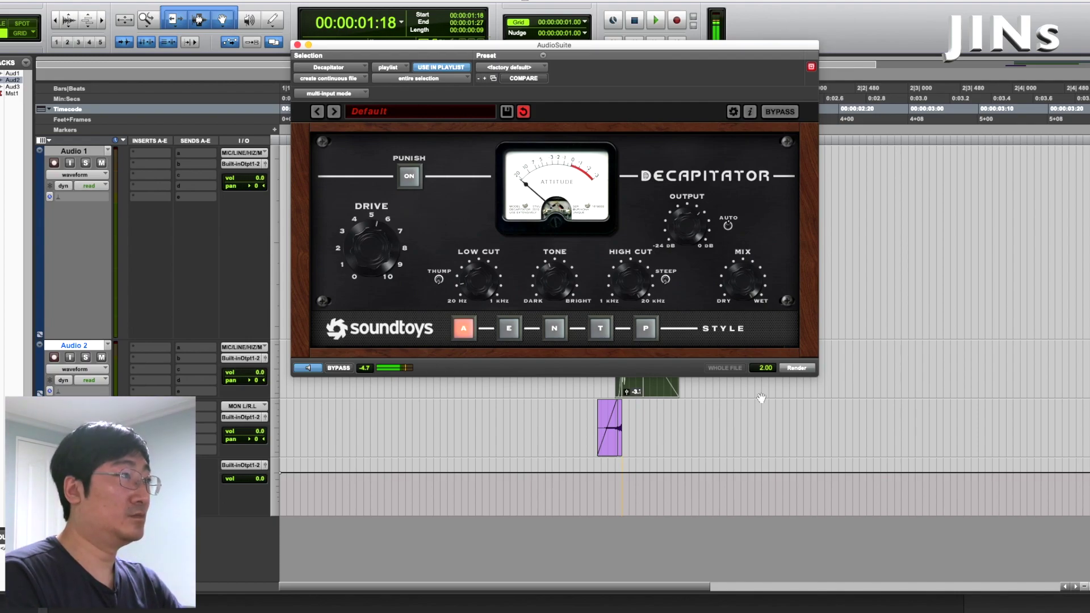
{"action": "left_click", "coordinate": [800, 372]}
{"action": "left_click", "coordinate": [298, 45]}
Play the layers with the Decapitator-processed clip repeatedly, starting from around 00:00:01:13
{"action": "left_click", "coordinate": [589, 364]}
{"action": "key", "text": "space"}
{"action": "key", "text": "space"}
{"action": "left_click", "coordinate": [592, 364]}
{"action": "key", "text": "space"}
{"action": "key", "text": "space"}
{"action": "key", "text": "space"}
{"action": "key", "text": "space"}
{"action": "key", "text": "space"}
{"action": "key", "text": "space"}
{"action": "left_click", "coordinate": [587, 365]}
{"action": "key", "text": "space"}
{"action": "key", "text": "space"}
{"action": "key", "text": "space"}
{"action": "key", "text": "space"}
{"action": "key", "text": "space"}
{"action": "key", "text": "space"}
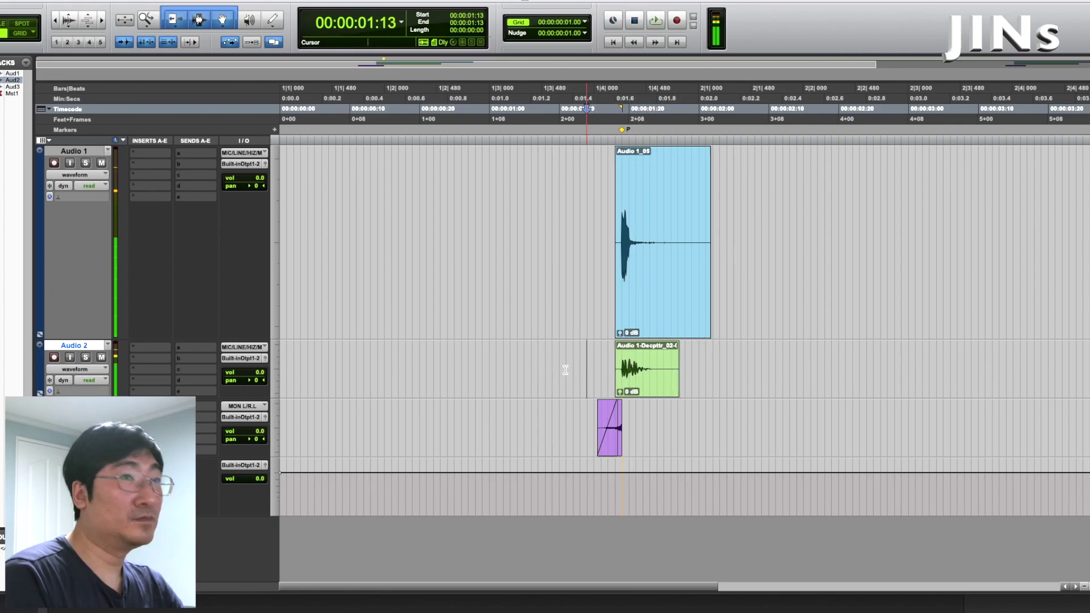
Record the three layers via Bus 13 onto the PRT track from 00:00:01:15 to 00:00:02:01, and play the recording
{"action": "left_click", "coordinate": [74, 404]}
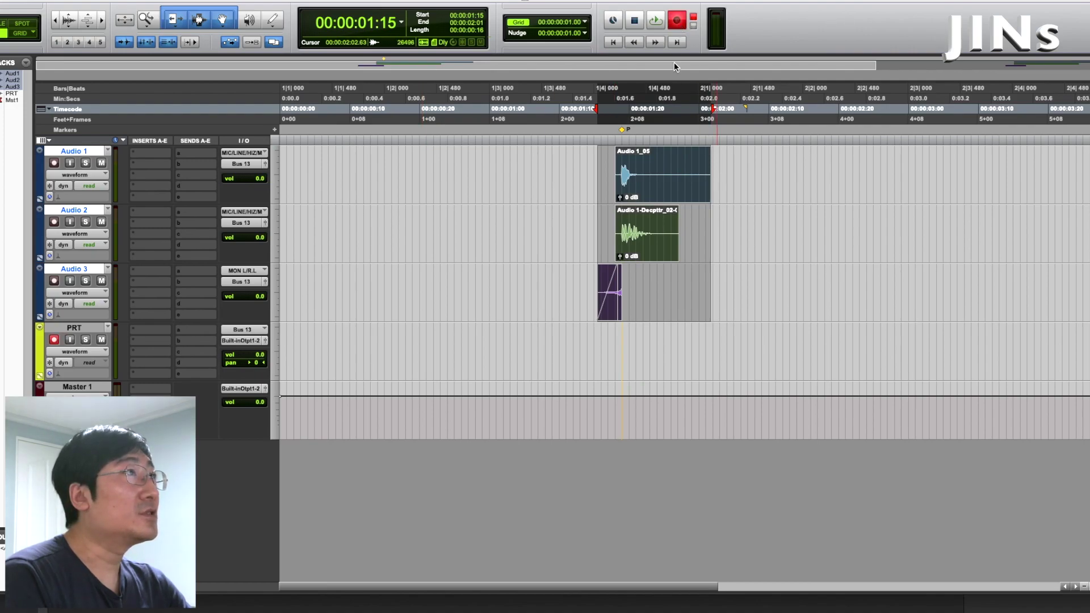
{"action": "key", "text": "super+space"}
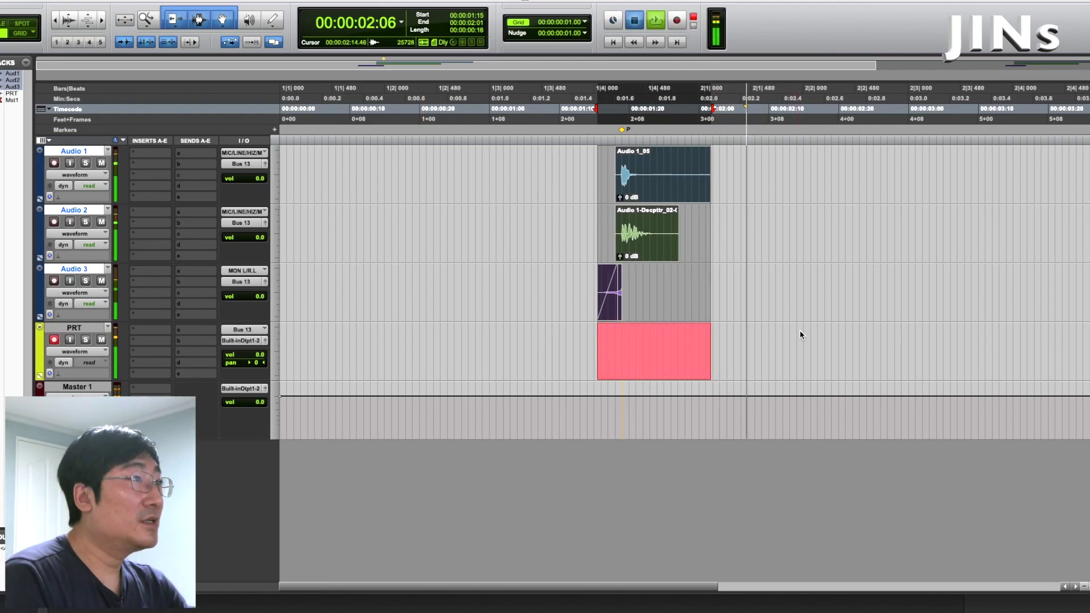
{"action": "key", "text": "space"}
{"action": "key", "text": "space"}
{"action": "left_click", "coordinate": [577, 347]}
{"action": "key", "text": "Tab"}
{"action": "key", "text": "space"}
{"action": "key", "text": "space"}
Disarm the PRT track for recording and increase its track height
{"action": "left_click", "coordinate": [55, 340]}
{"action": "left_click_drag", "start_coordinate": [101, 380], "coordinate": [100, 477]}
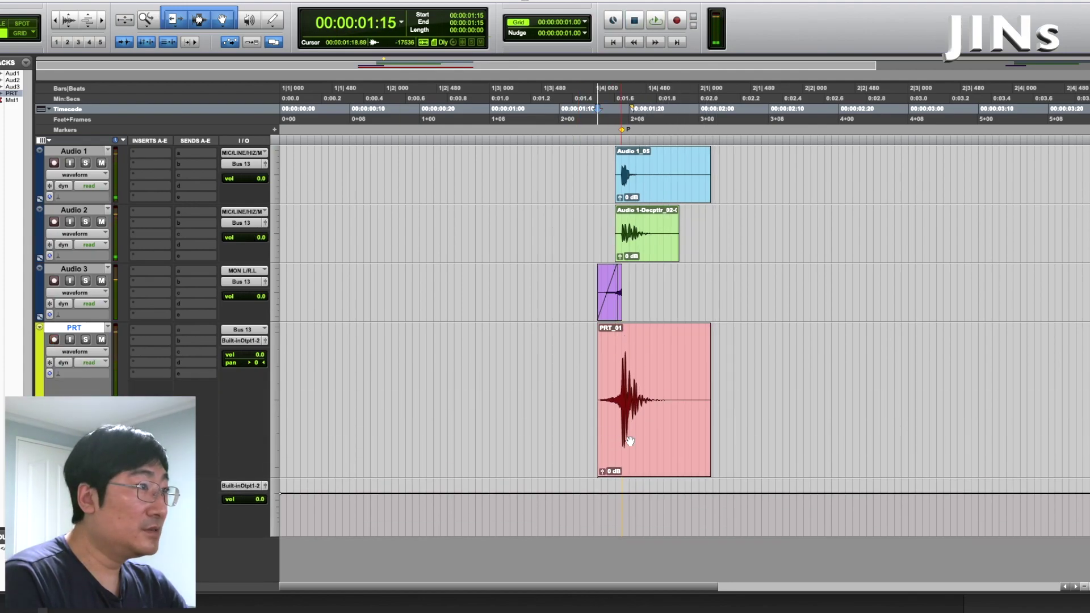
Zoom in on the PRT_01 waveform, switch to Keynote, cancel its save dialog, and place the envelope drawing beside the waveform
{"action": "key", "text": "super+bracketright"}
{"action": "key", "text": "super+bracketright"}
{"action": "left_click_drag", "start_coordinate": [525, 586], "coordinate": [567, 585]}
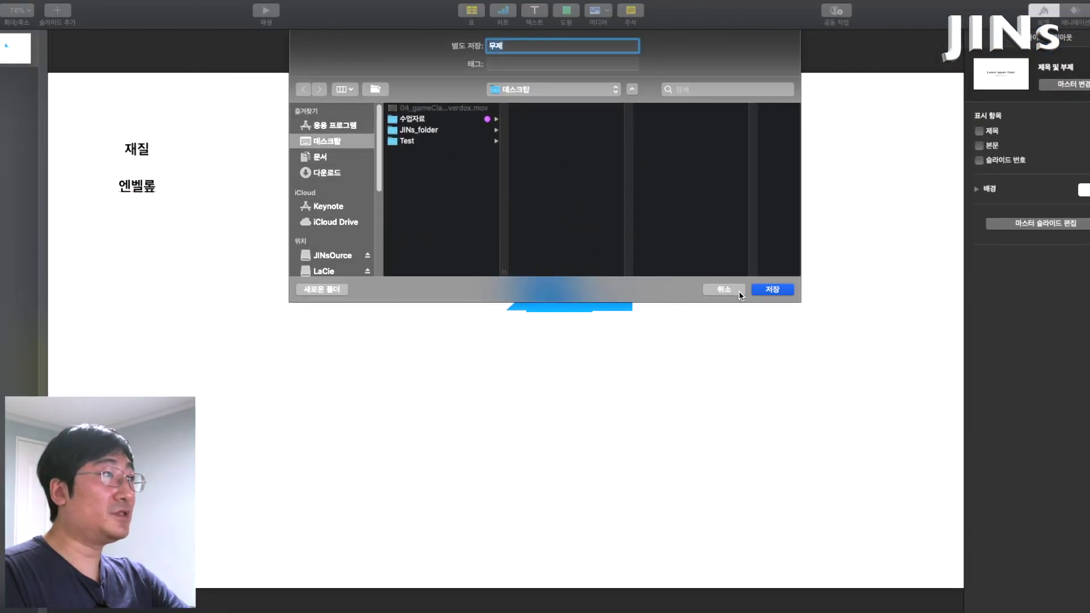
{"action": "left_click", "coordinate": [739, 292]}
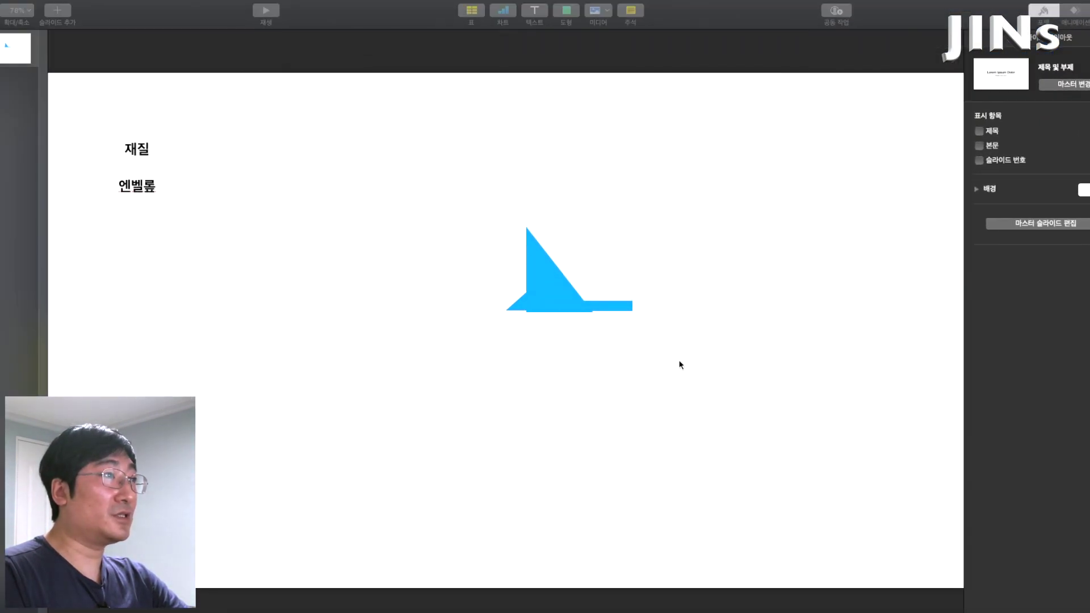
{"action": "left_click_drag", "start_coordinate": [643, 32], "coordinate": [648, 85]}
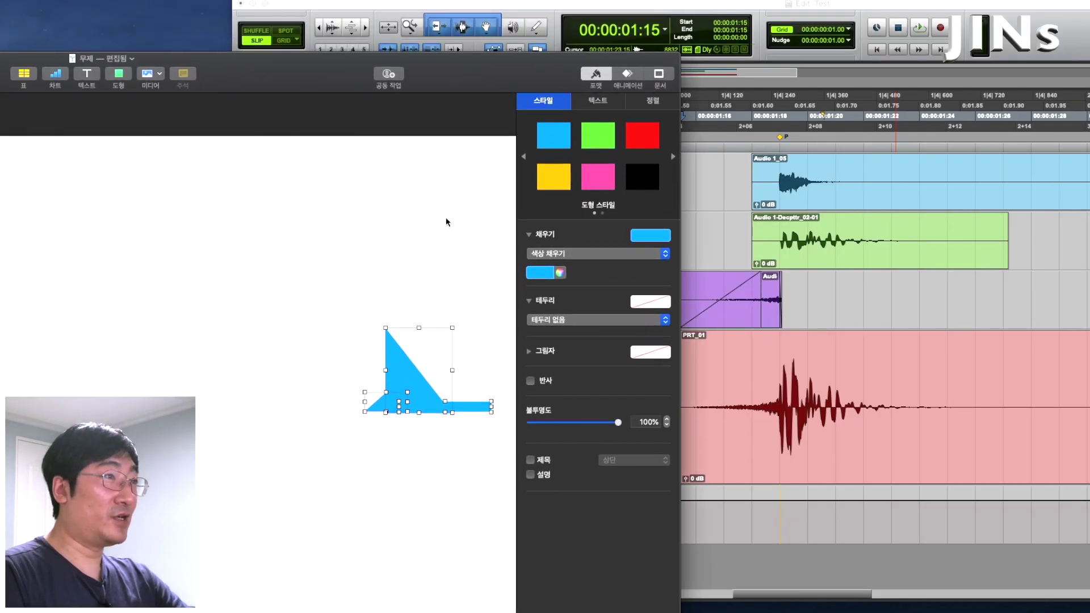
{"action": "left_click", "coordinate": [447, 222]}
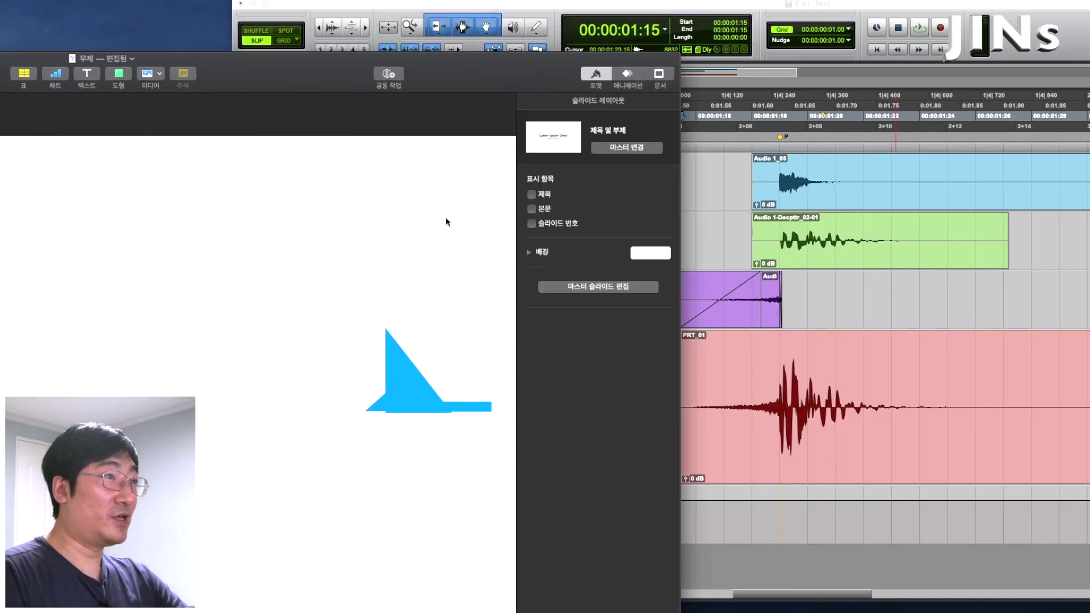
Reduce the height of the envelope drawing's blue tail bar to a thin strip along the baseline
{"action": "left_click", "coordinate": [482, 408]}
{"action": "left_click_drag", "start_coordinate": [444, 402], "coordinate": [444, 407]}
{"action": "left_click", "coordinate": [440, 426]}
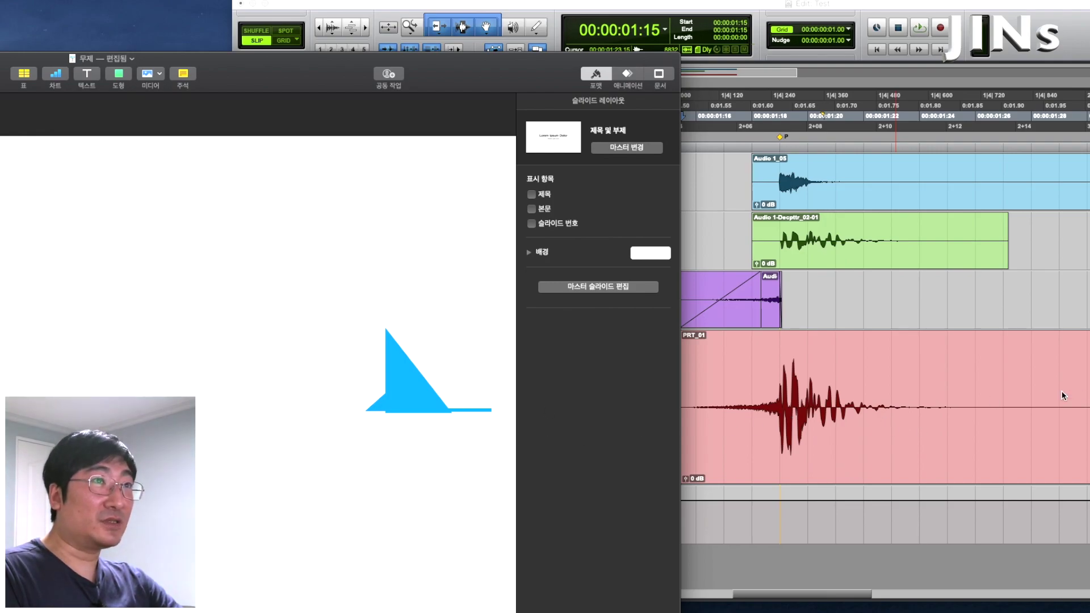
Switch back to Pro Tools and play the PRT_01 recording repeatedly from around 00:00:01:15
{"action": "left_click", "coordinate": [735, 11]}
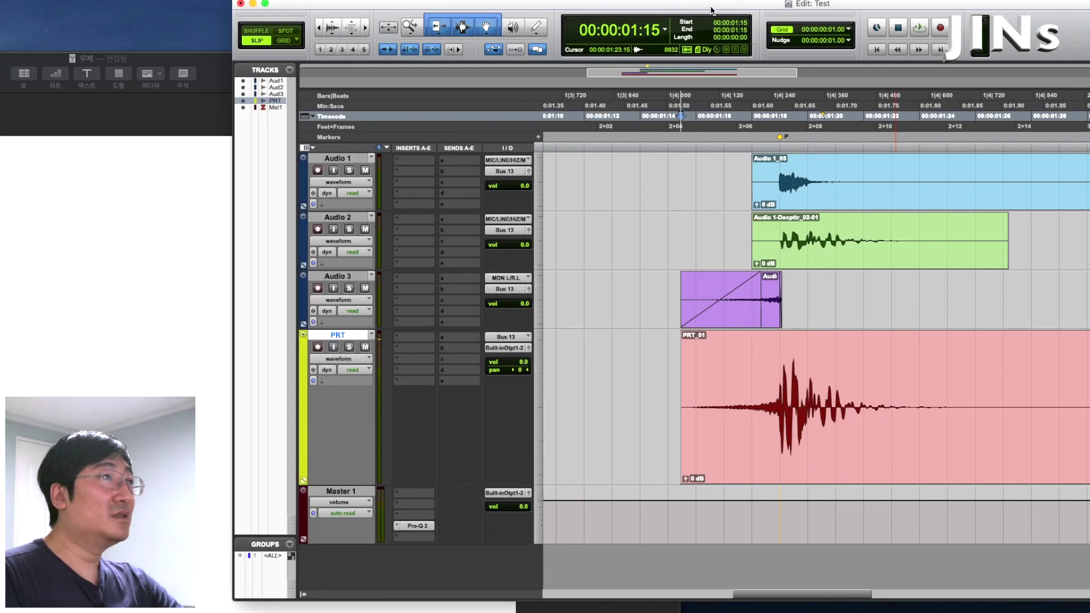
{"action": "double_click", "coordinate": [710, 11]}
{"action": "key", "text": "super+bracketleft"}
{"action": "left_click", "coordinate": [620, 373]}
{"action": "key", "text": "space"}
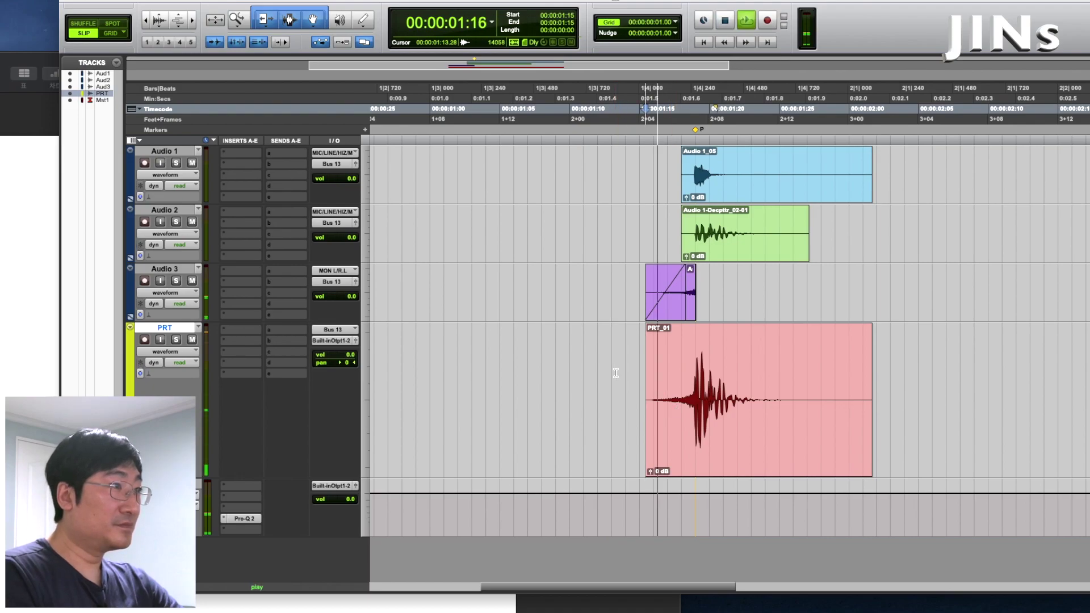
{"action": "key", "text": "space"}
{"action": "key", "text": "space"}
{"action": "key", "text": "space"}
{"action": "key", "text": "space"}
{"action": "key", "text": "space"}
{"action": "left_click", "coordinate": [640, 378]}
{"action": "key", "text": "space"}
{"action": "key", "text": "space"}
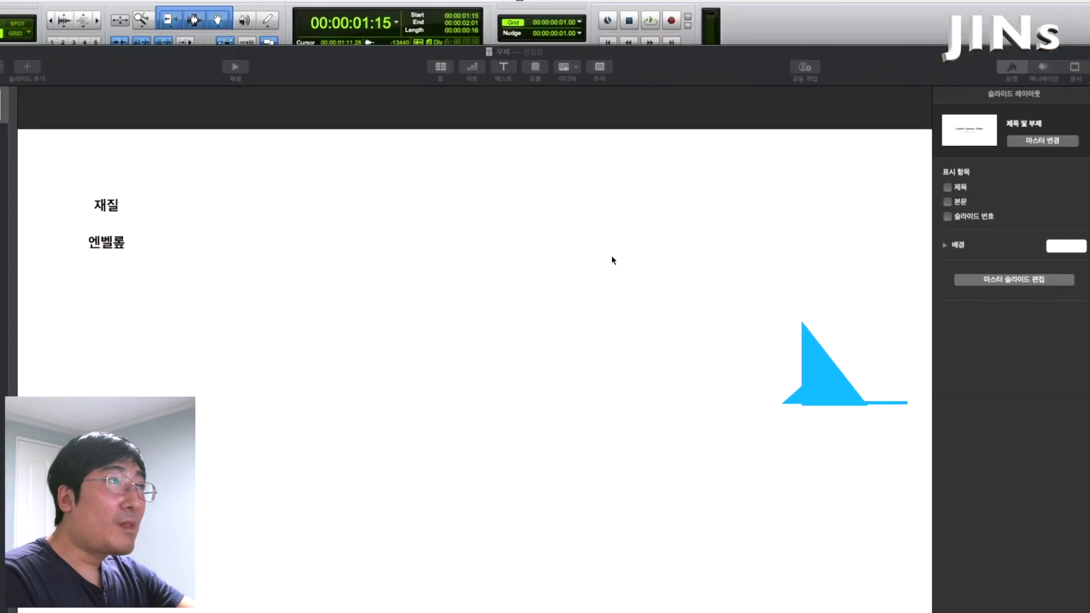
Switch to Keynote and move the text label beneath 재질 lower, lining up its left edge with 재질
{"action": "left_click", "coordinate": [514, 78]}
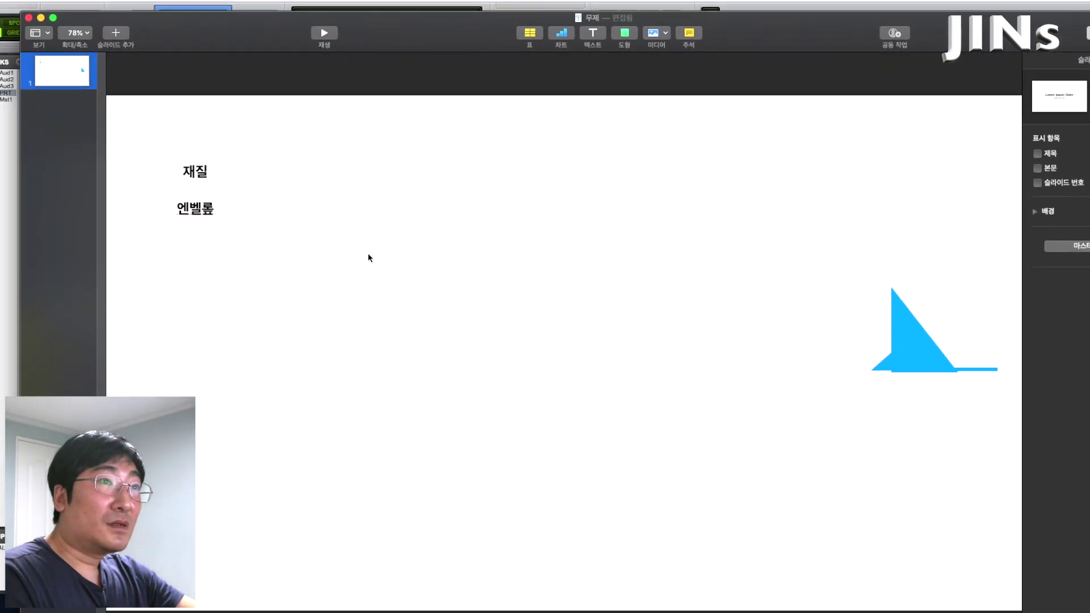
{"action": "left_click", "coordinate": [195, 175]}
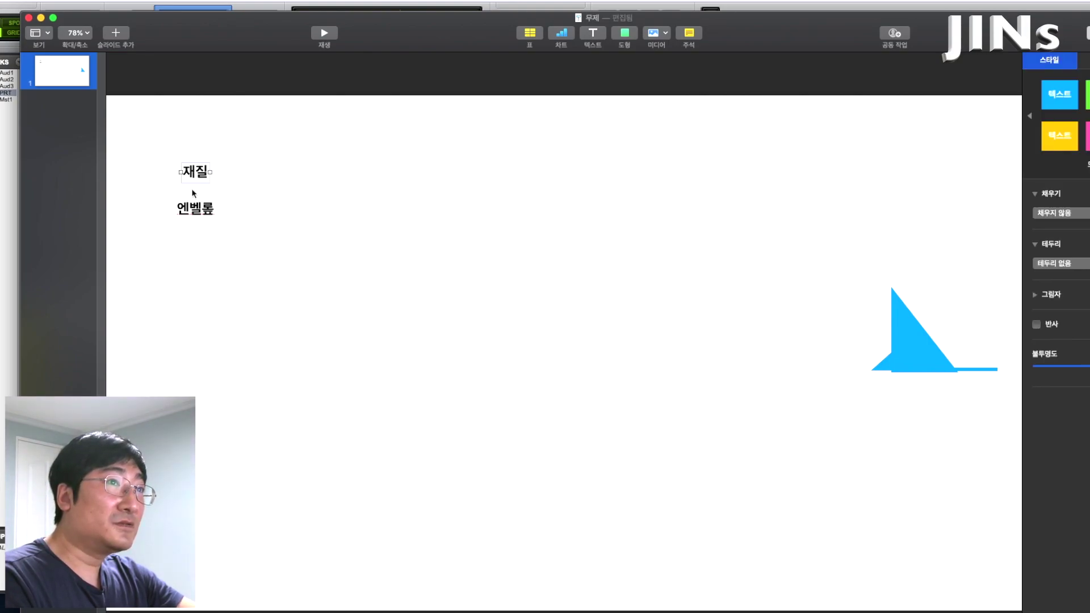
{"action": "left_click_drag", "start_coordinate": [202, 217], "coordinate": [209, 237]}
{"action": "left_click", "coordinate": [284, 254]}
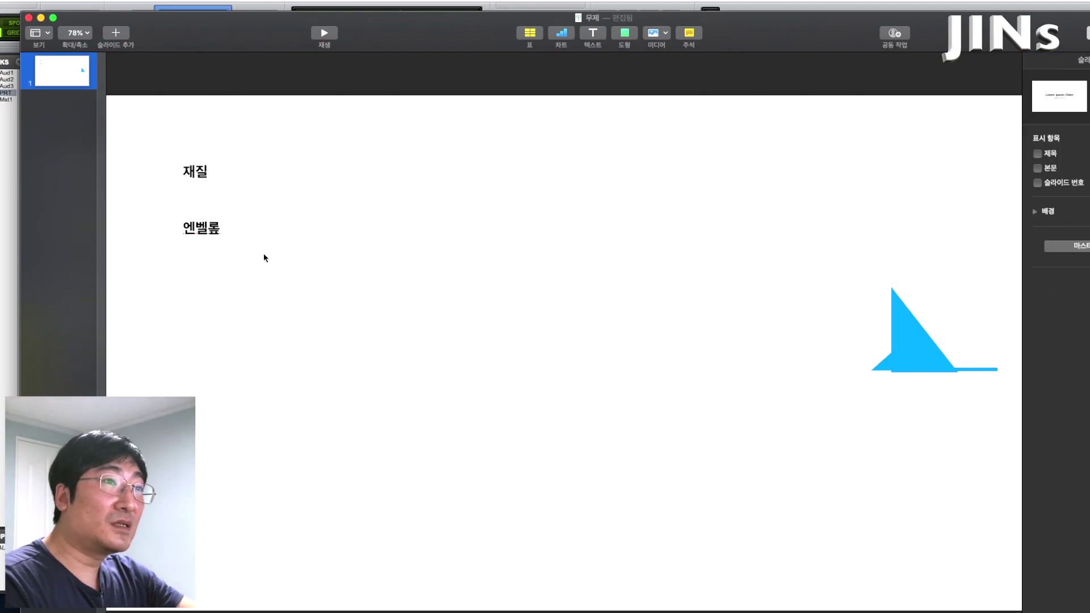
Move the envelope drawing toward the slide's middle and separate it into a small triangle, a large triangle and a thin bar
{"action": "left_click_drag", "start_coordinate": [873, 370], "coordinate": [360, 368]}
{"action": "left_click_drag", "start_coordinate": [923, 358], "coordinate": [538, 364]}
{"action": "left_click", "coordinate": [506, 416]}
{"action": "left_click_drag", "start_coordinate": [477, 418], "coordinate": [437, 265]}
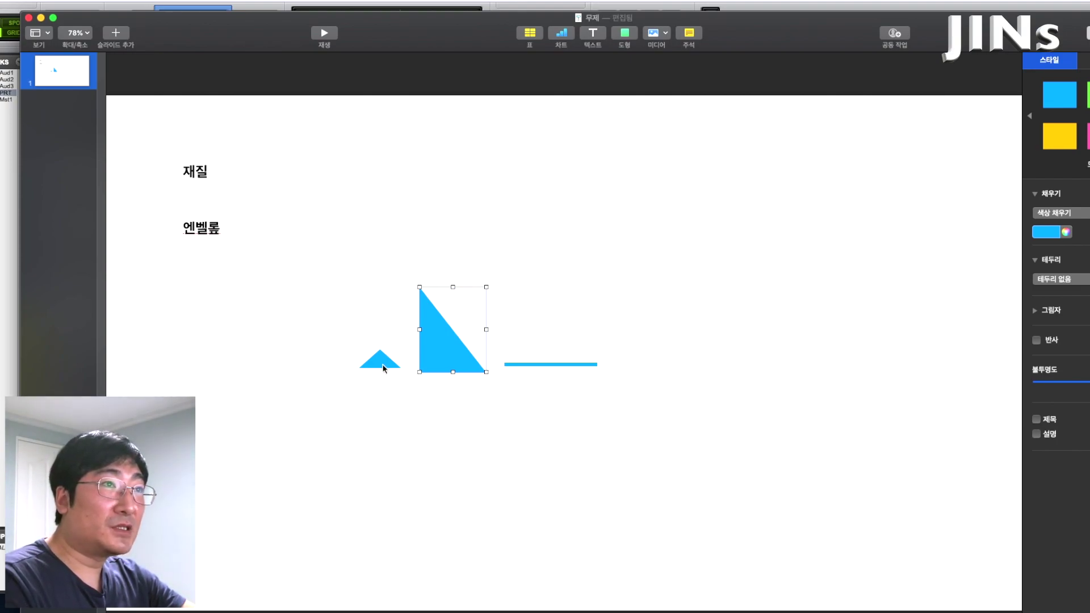
{"action": "left_click_drag", "start_coordinate": [386, 370], "coordinate": [399, 367]}
{"action": "left_click", "coordinate": [446, 346]}
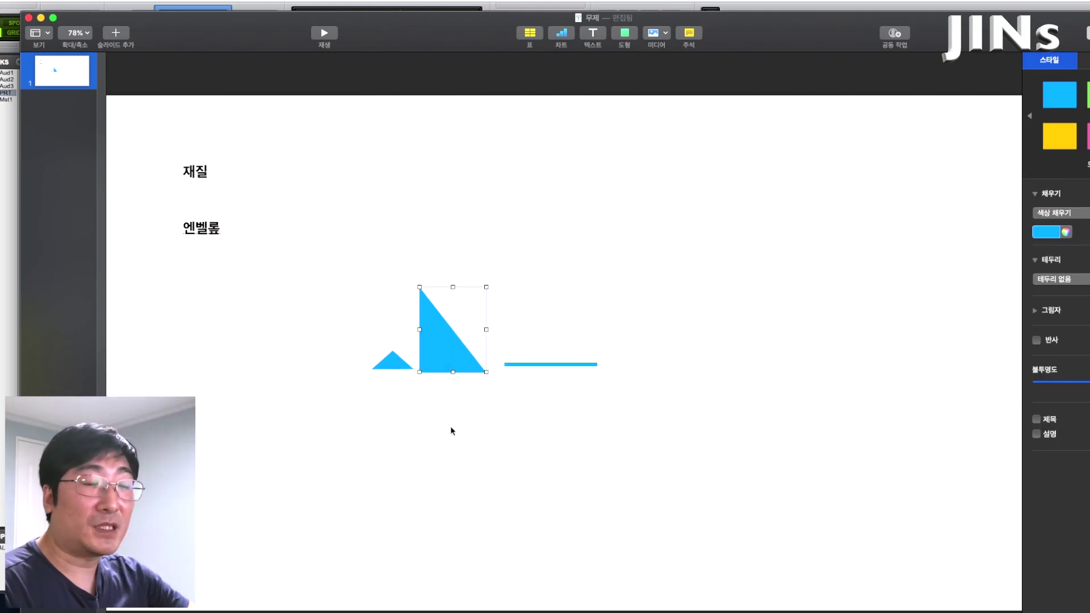
{"action": "left_click", "coordinate": [471, 439]}
{"action": "left_click", "coordinate": [453, 358]}
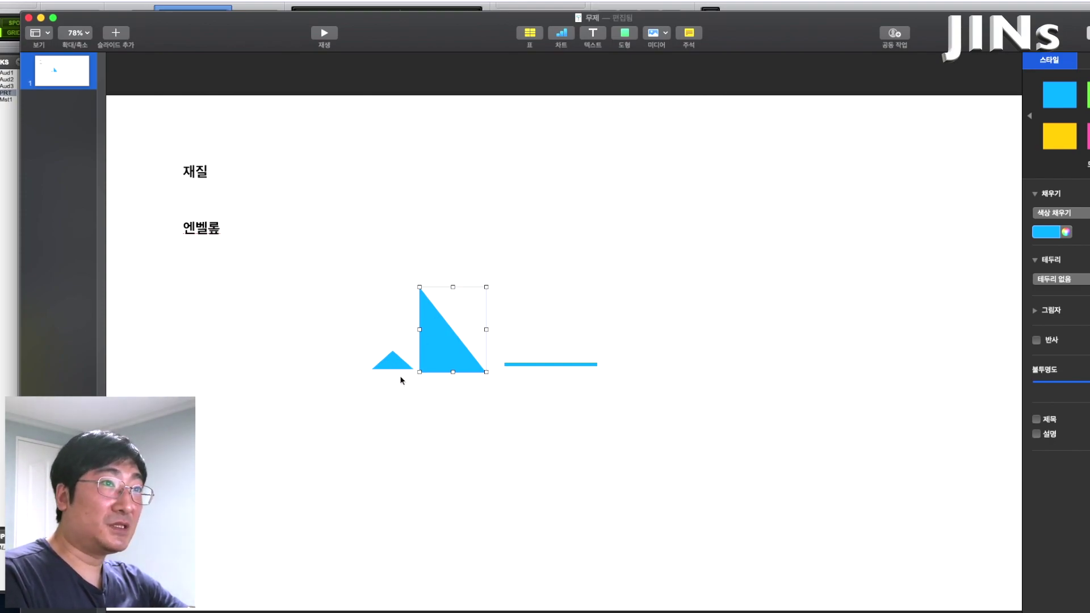
{"action": "left_click_drag", "start_coordinate": [263, 329], "coordinate": [163, 221]}
{"action": "left_click_drag", "start_coordinate": [265, 278], "coordinate": [178, 219]}
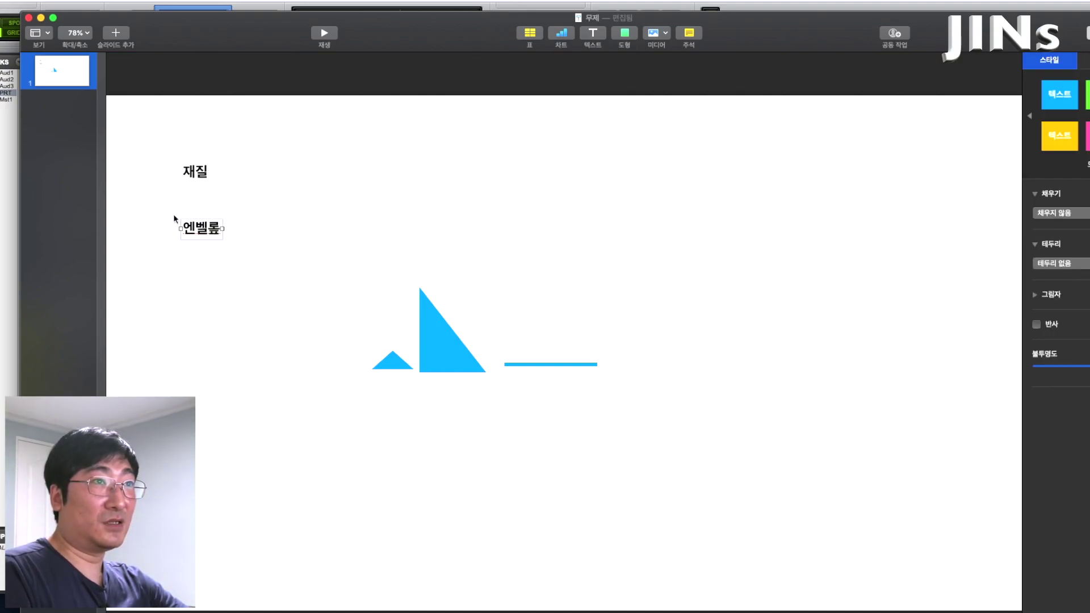
{"action": "left_click_drag", "start_coordinate": [263, 296], "coordinate": [156, 209]}
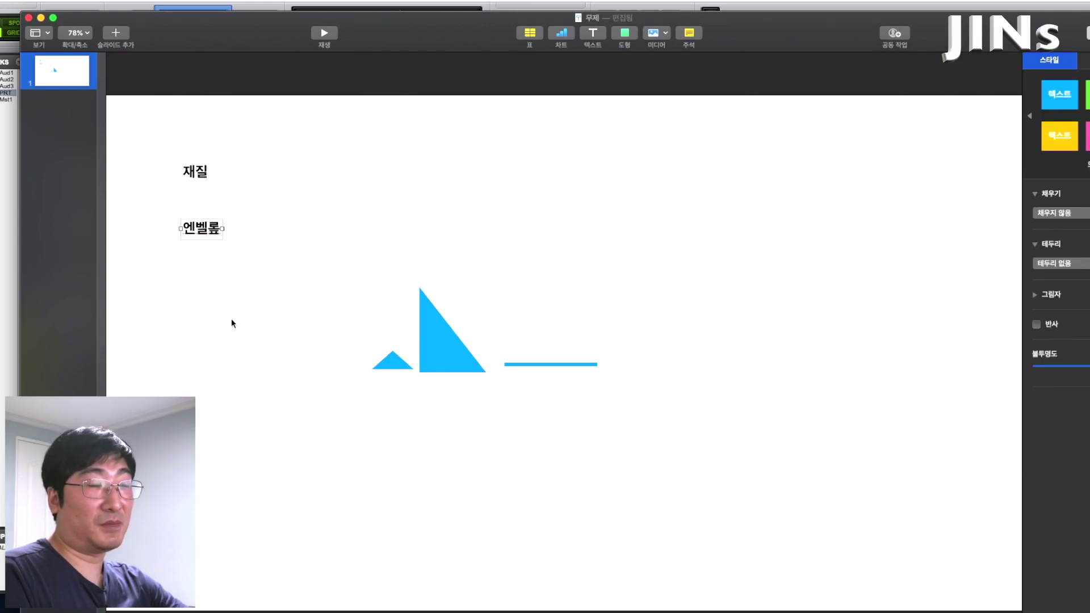
{"action": "left_click", "coordinate": [237, 332]}
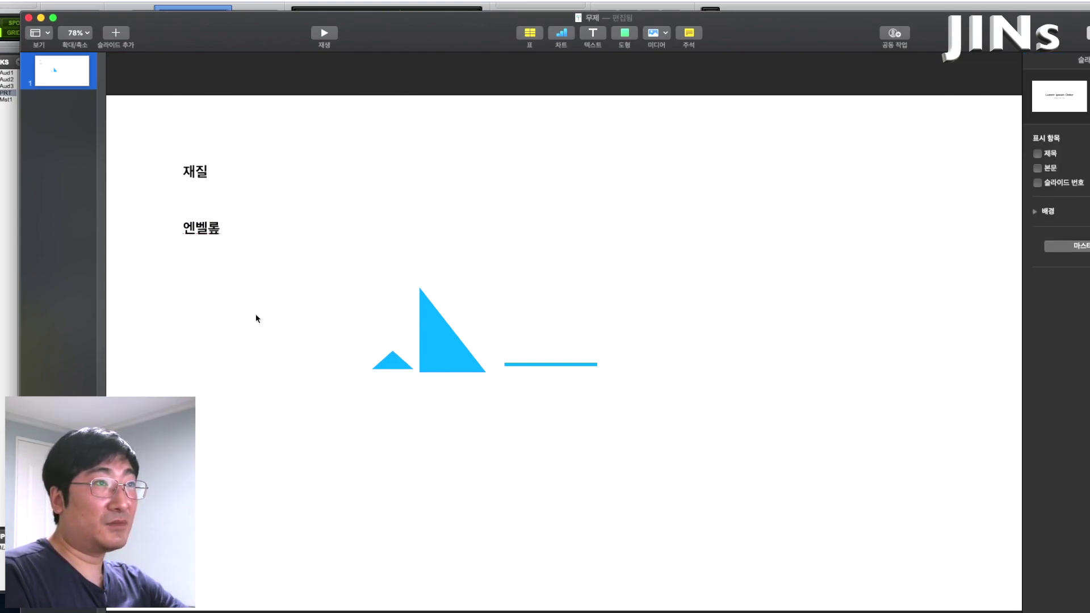
{"action": "left_click_drag", "start_coordinate": [253, 291], "coordinate": [178, 216]}
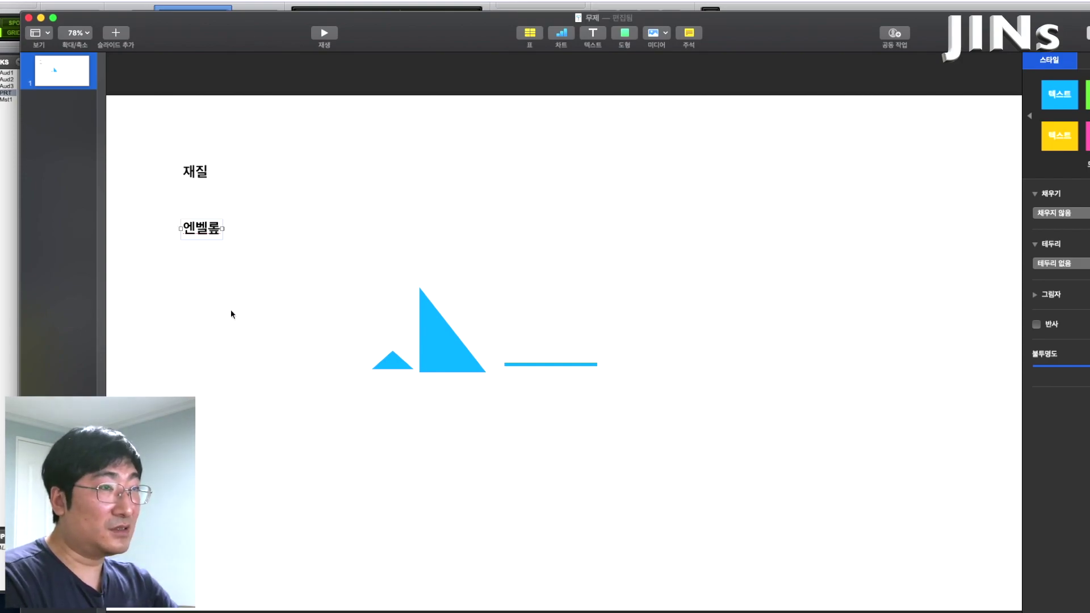
{"action": "left_click", "coordinate": [241, 270]}
{"action": "key", "text": "super+s"}
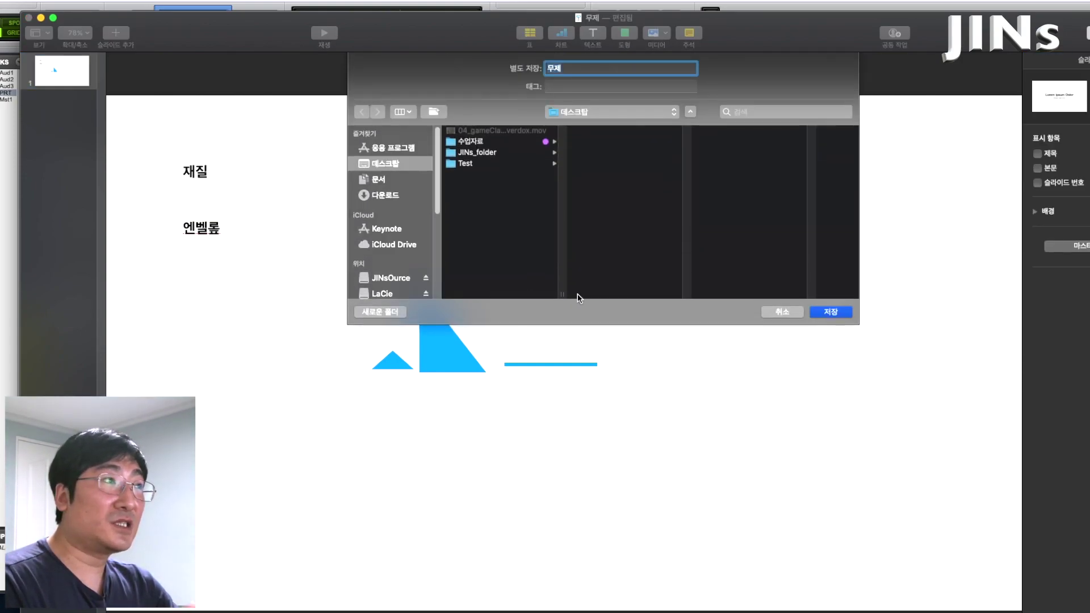
{"action": "left_click", "coordinate": [779, 313]}
Rejoin the small triangle and the thin bar with the large triangle to form one continuous envelope shape, and leave everything deselected
{"action": "left_click_drag", "start_coordinate": [391, 363], "coordinate": [419, 370]}
{"action": "left_click", "coordinate": [428, 390]}
{"action": "left_click_drag", "start_coordinate": [559, 370], "coordinate": [532, 370]}
{"action": "left_click", "coordinate": [485, 456]}
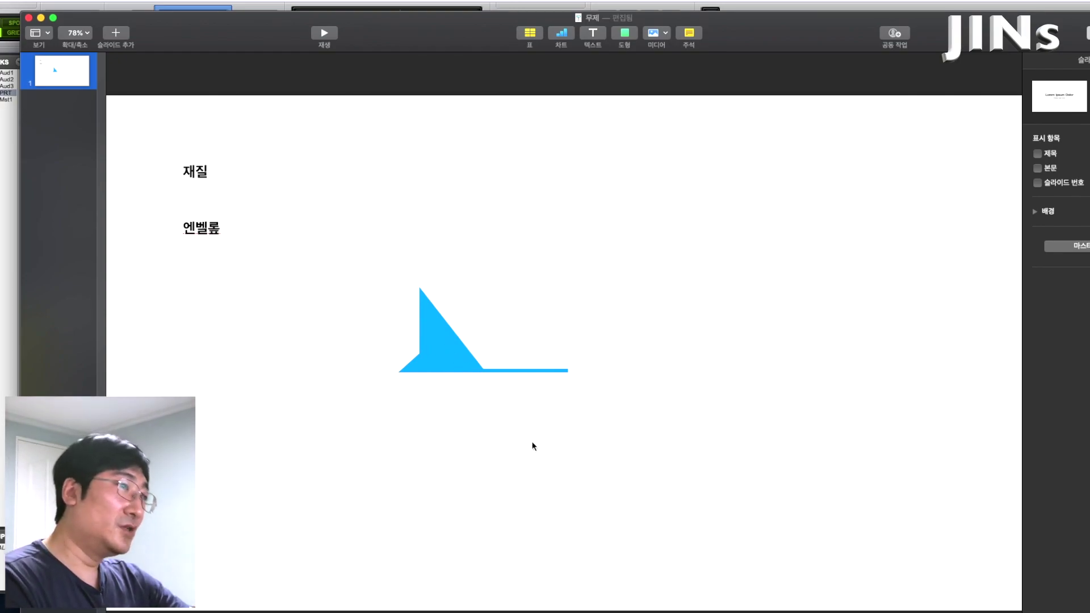
{"action": "key", "text": "super+a"}
{"action": "left_click_drag", "start_coordinate": [681, 221], "coordinate": [392, 438]}
{"action": "left_click", "coordinate": [369, 455]}
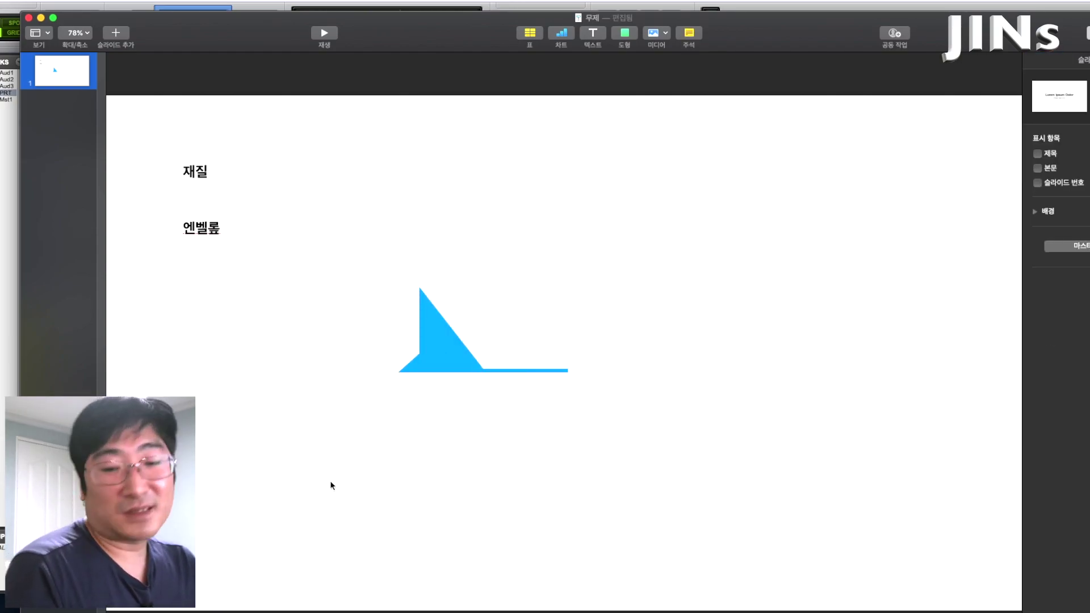